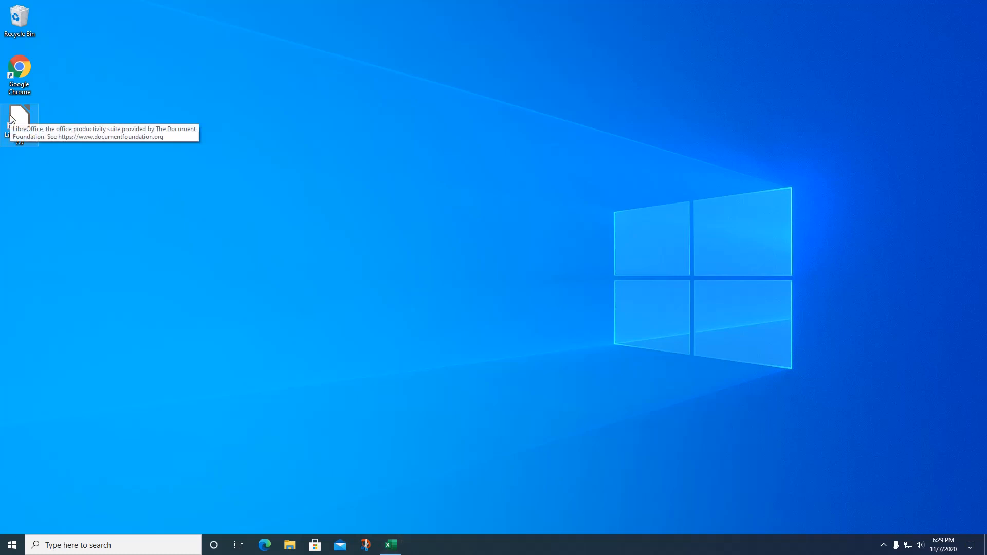
Step: Launch LibreOffice and create a new Calc spreadsheet, dismissing the tip of the day
{"action": "double_click", "coordinate": [12, 118]}
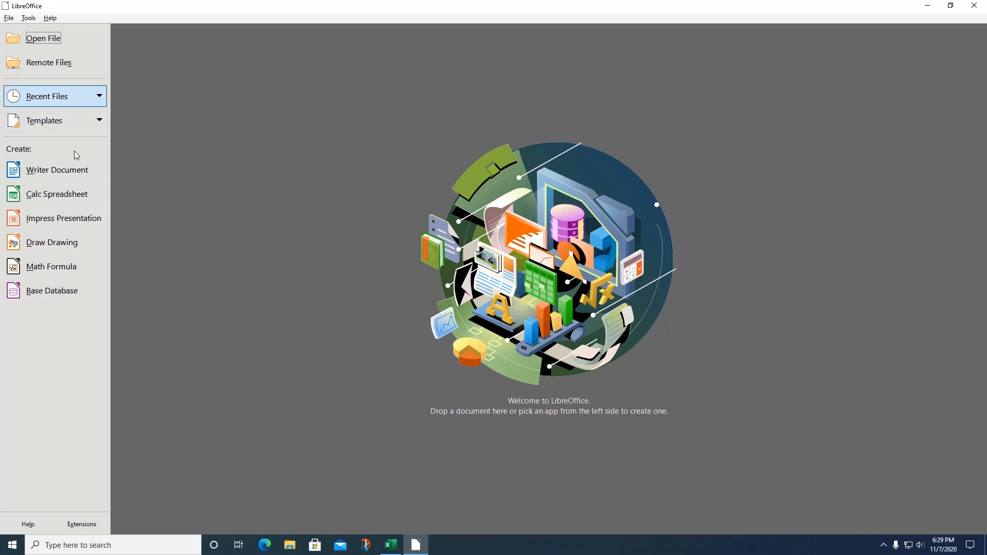
{"action": "left_click", "coordinate": [80, 196]}
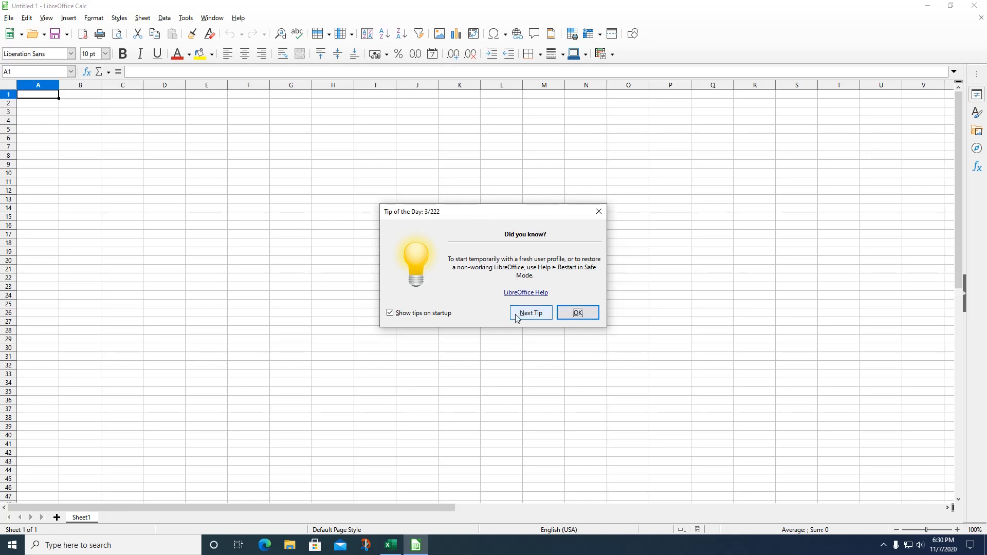
{"action": "left_click", "coordinate": [578, 314]}
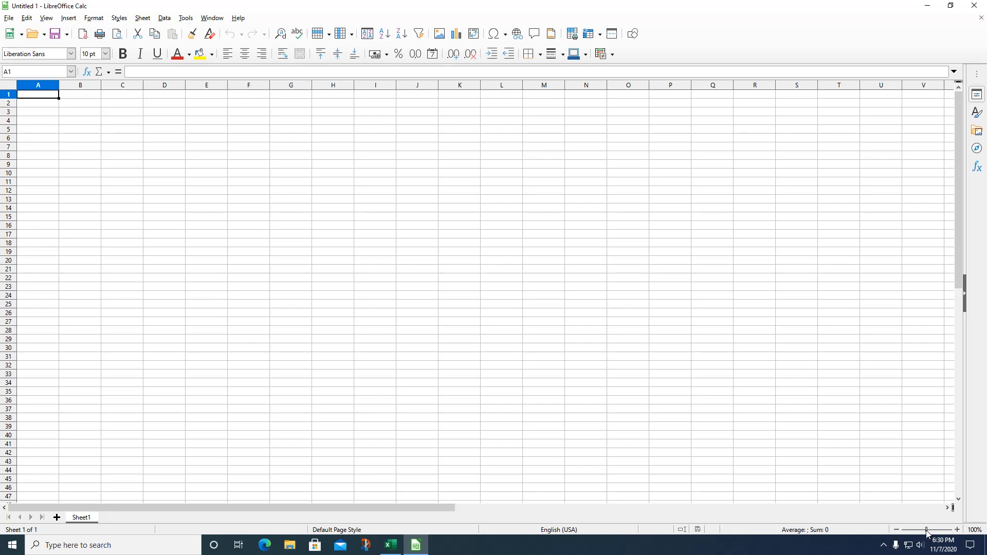
{"action": "left_click_drag", "start_coordinate": [928, 533], "coordinate": [934, 533]}
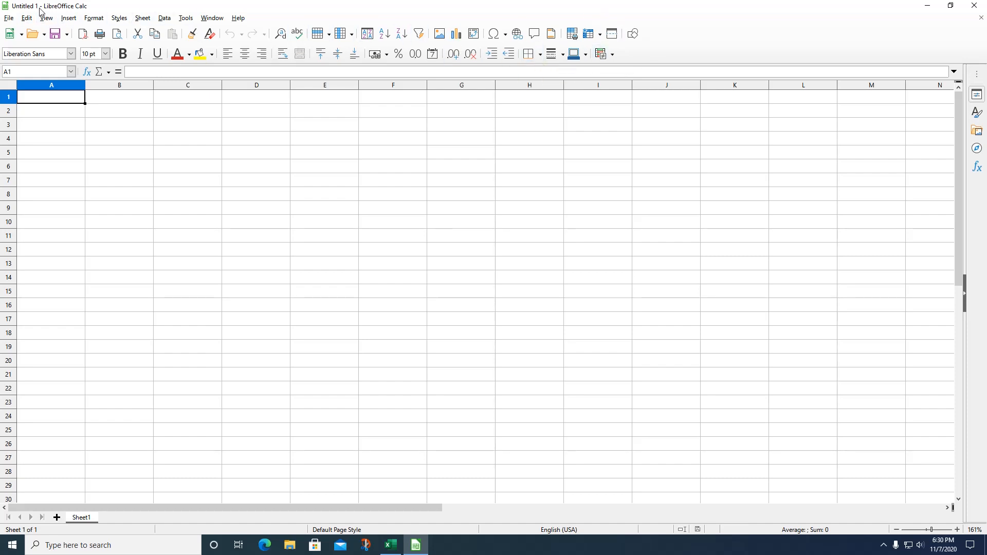
{"action": "left_click", "coordinate": [126, 20]}
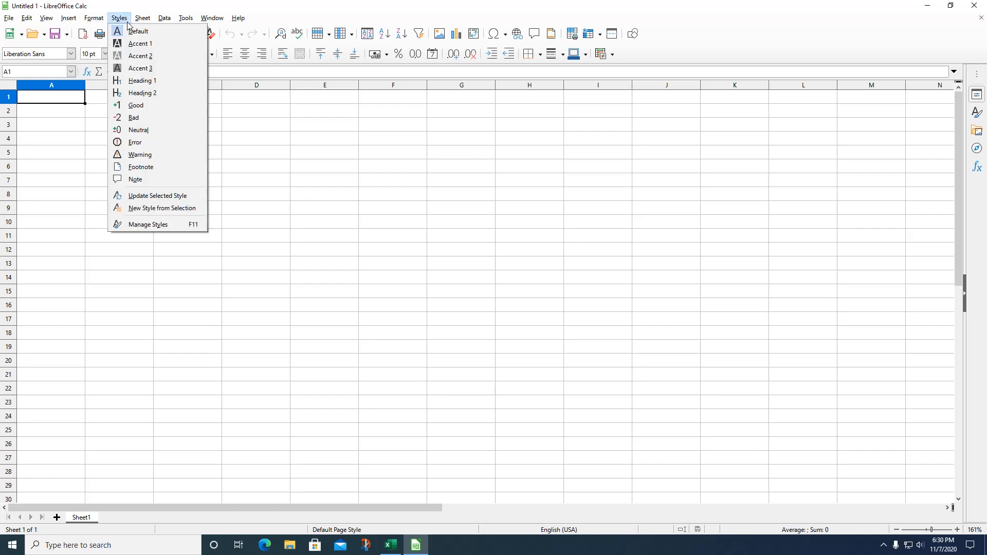
{"action": "left_click", "coordinate": [76, 23]}
{"action": "left_click", "coordinate": [46, 18]}
{"action": "mouse_move", "coordinate": [139, 23]}
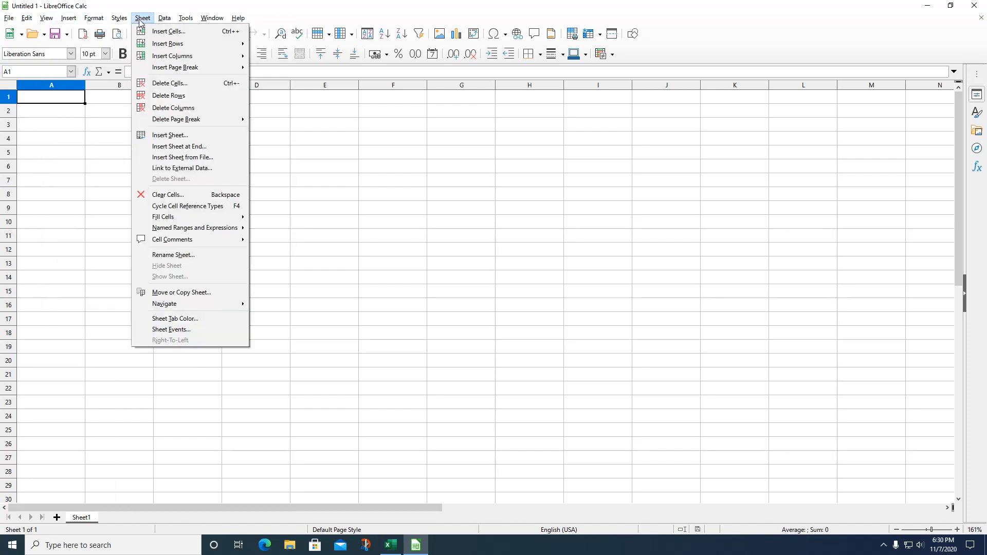
{"action": "mouse_move", "coordinate": [214, 23]}
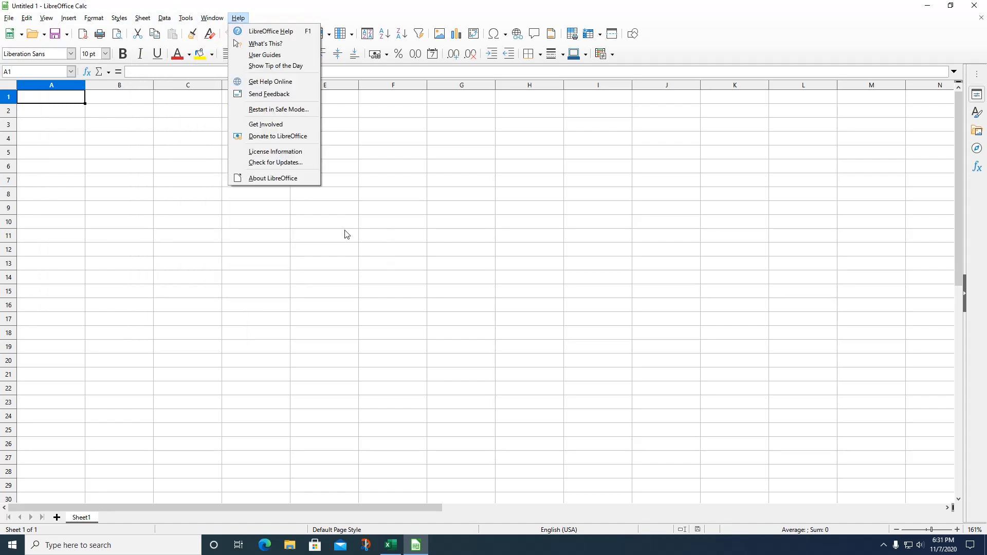
{"action": "left_click", "coordinate": [688, 27]}
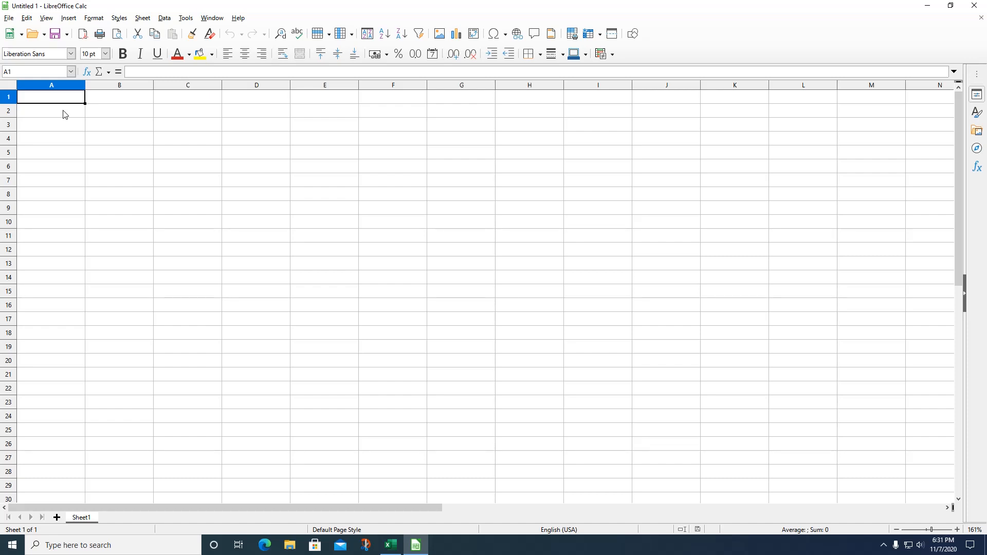
Step: Enter the title "ABC Company Sales Information" in cell A1
{"action": "type", "text": "ABC Company "}
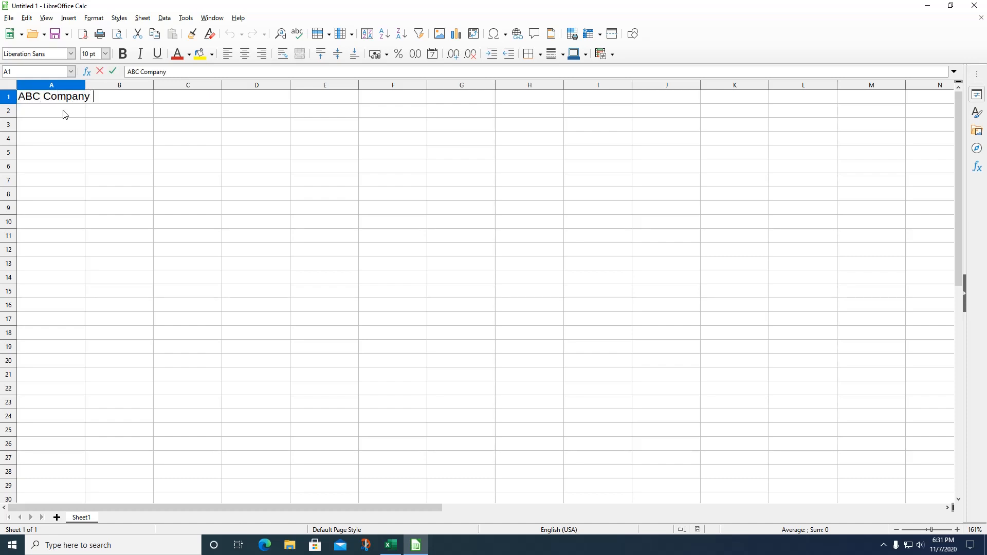
{"action": "type", "text": "Sales Information"}
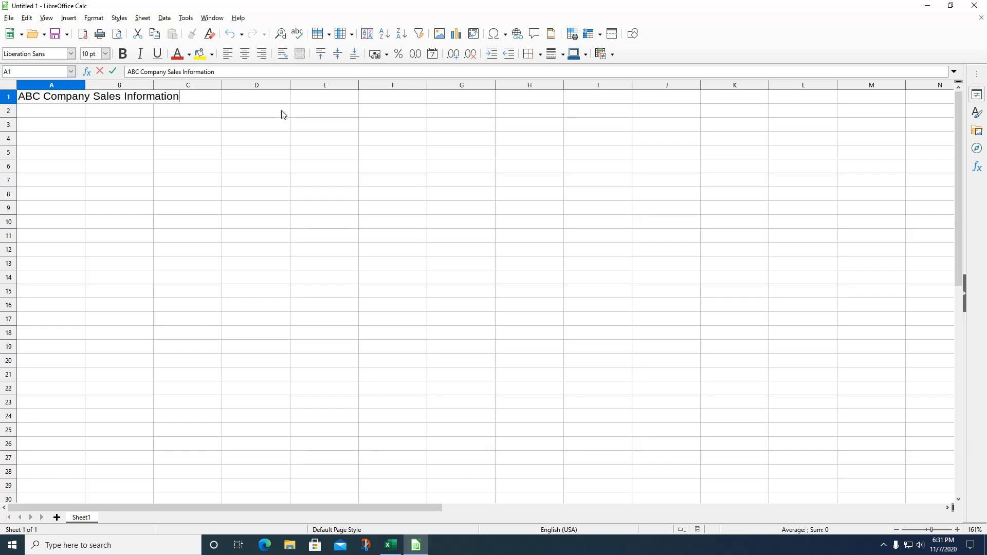
{"action": "left_click", "coordinate": [47, 115]}
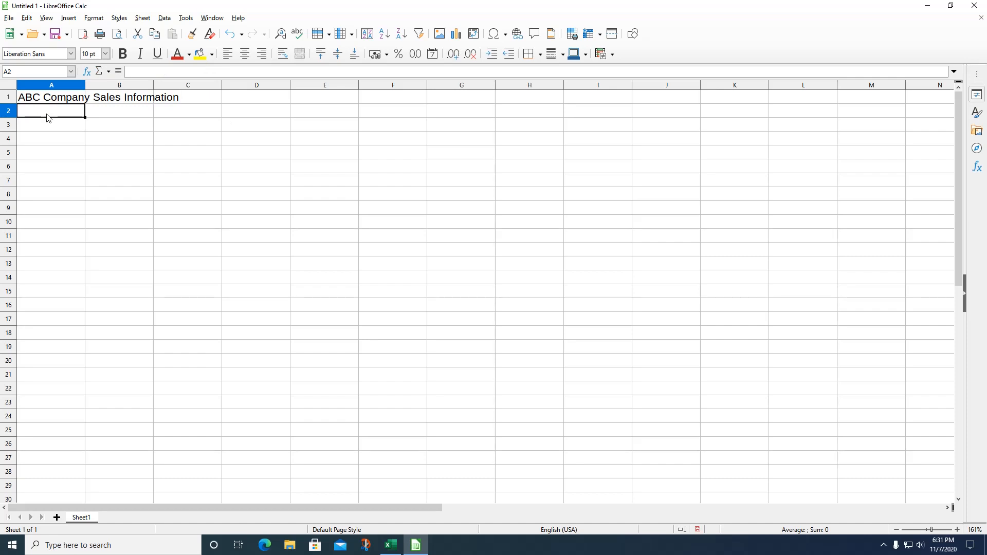
Step: Enter the column headings Salesman, Region, Week 1 and Week 2 in cells A2 through D2
{"action": "type", "text": "Salesman"}
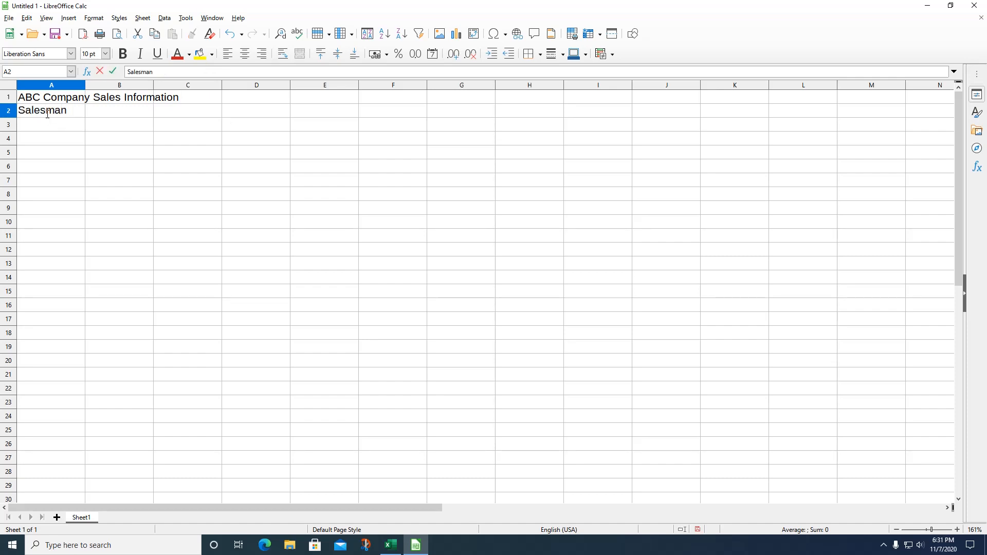
{"action": "key", "text": "Tab"}
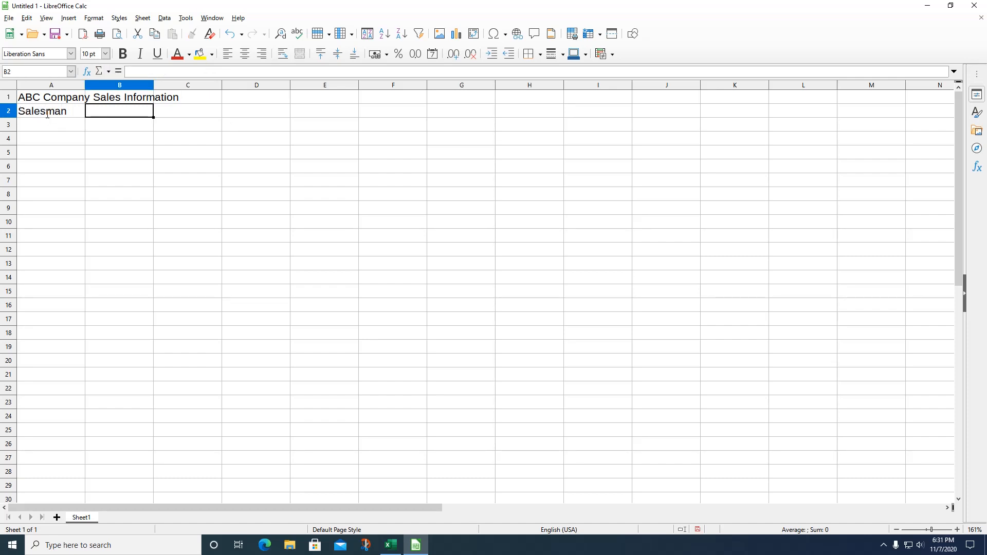
{"action": "type", "text": "Reg"}
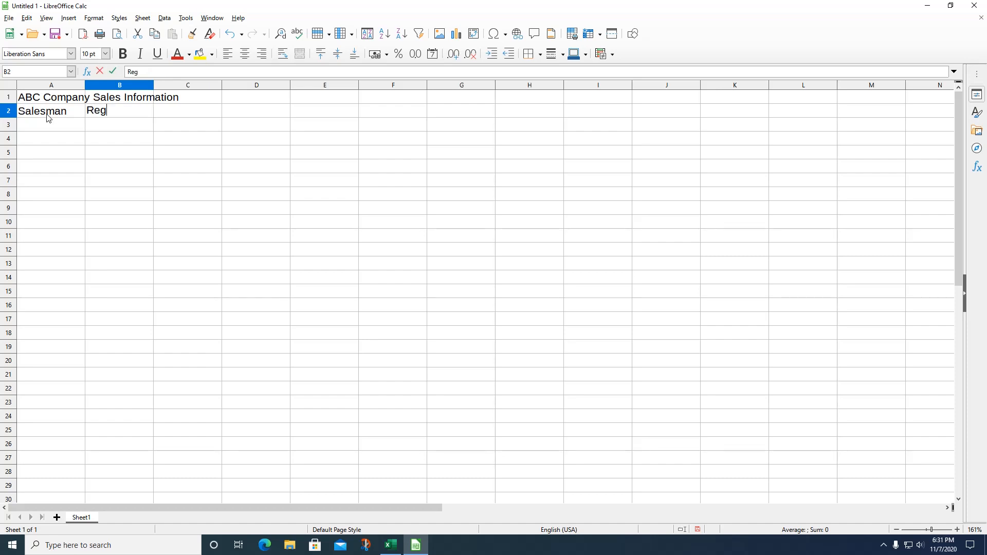
{"action": "type", "text": "ion"}
{"action": "key", "text": "Tab"}
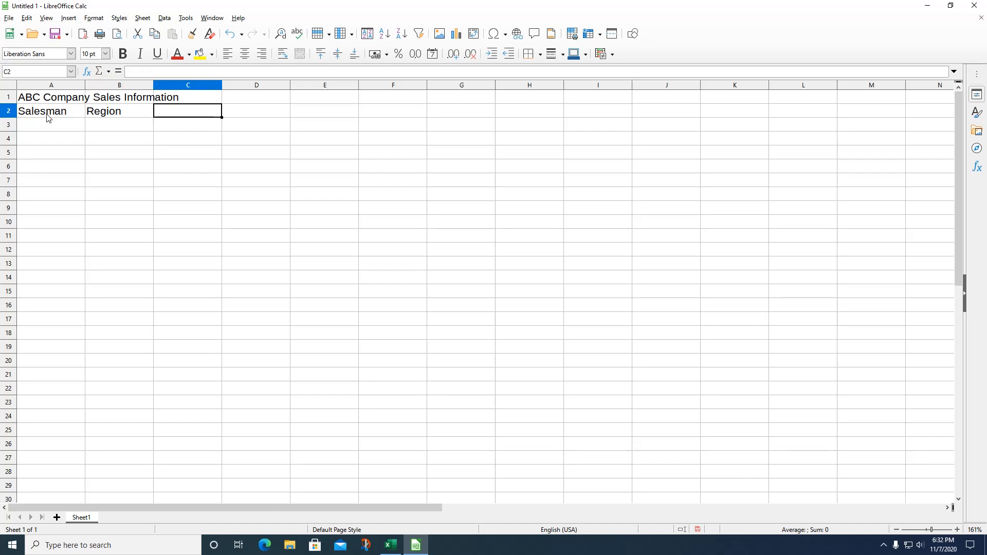
{"action": "type", "text": "Week 1"}
{"action": "key", "text": "Tab"}
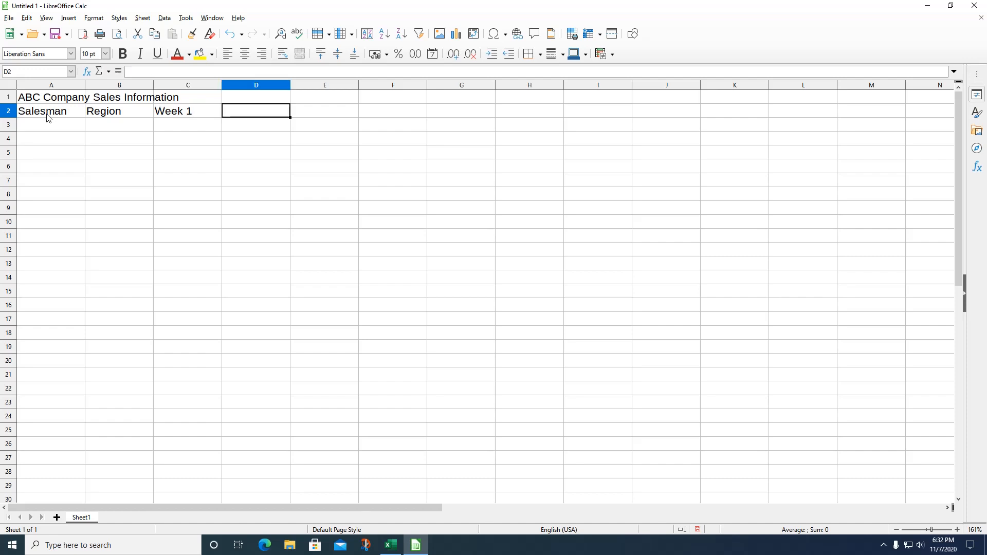
{"action": "type", "text": "Week 2"}
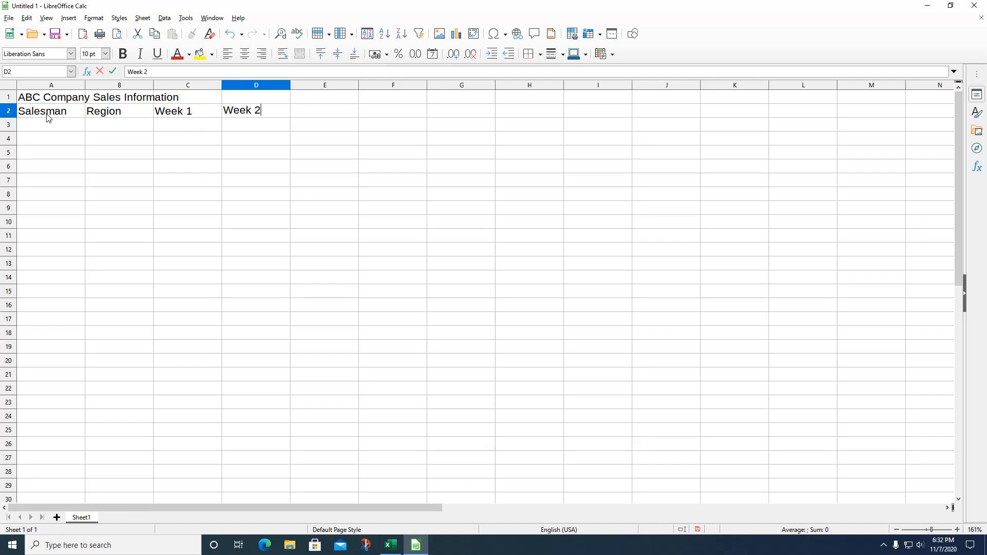
{"action": "key", "text": "Tab"}
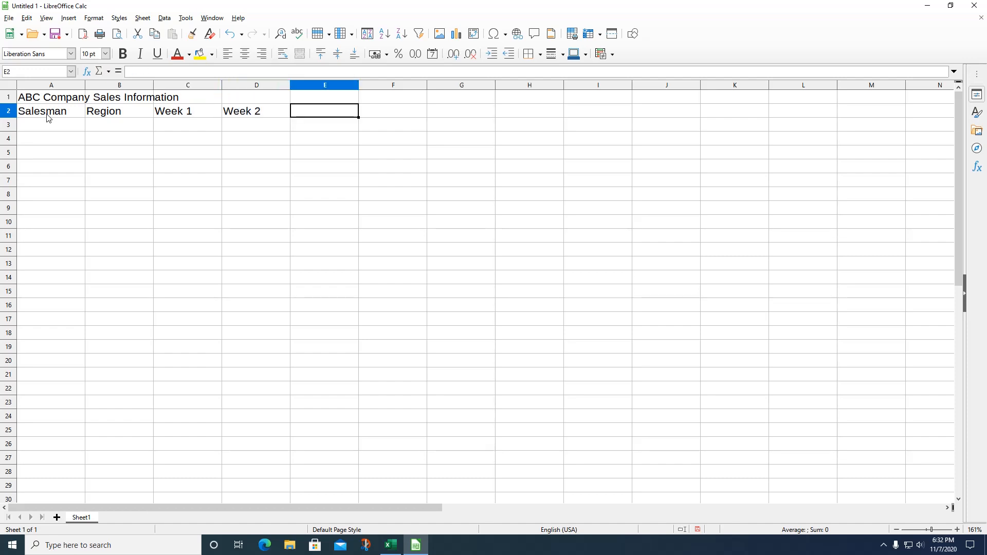
Step: Add the column headings Total Sales, Commission and Total Earnings in cells E2 through G2
{"action": "type", "text": "Total S"}
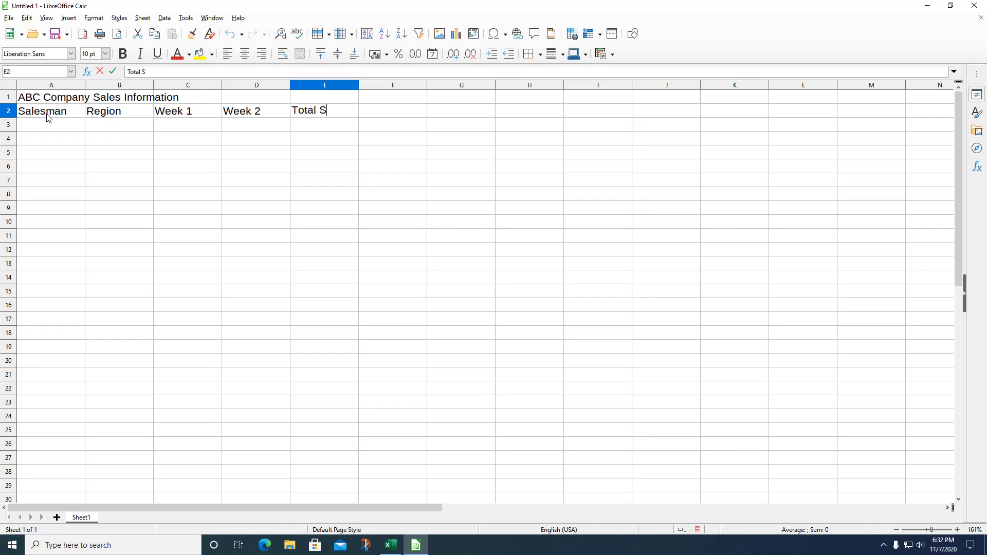
{"action": "type", "text": "ales"}
{"action": "key", "text": "Tab"}
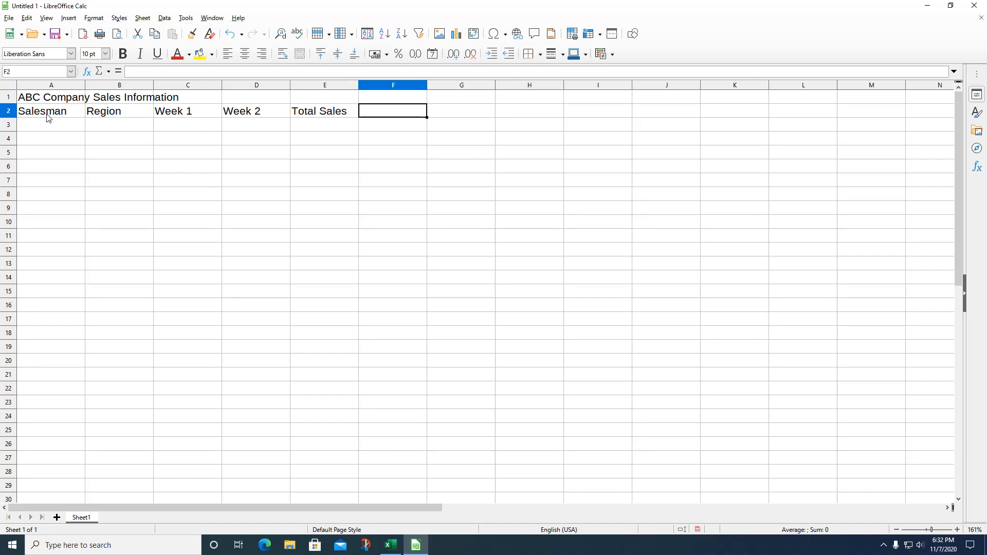
{"action": "type", "text": "Comm"}
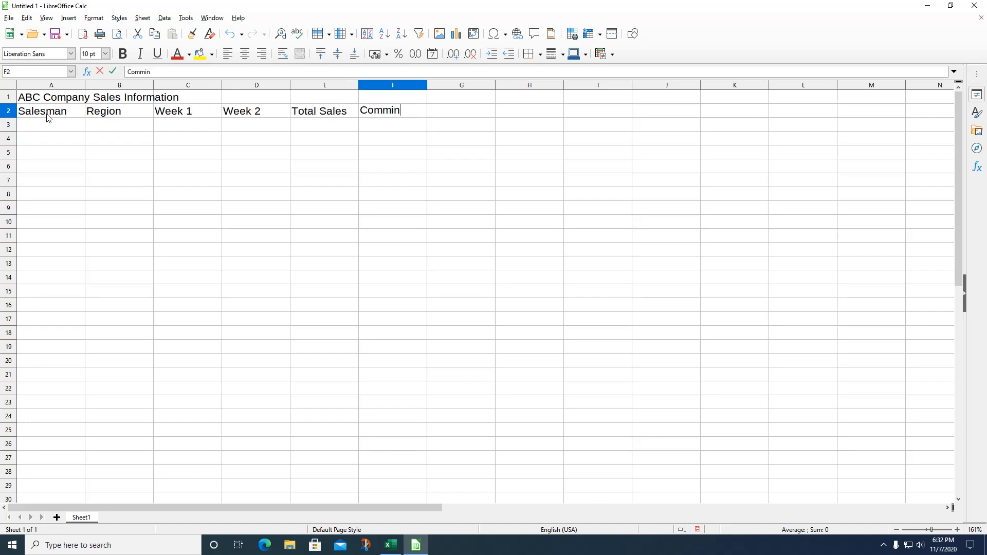
{"action": "type", "text": "ission"}
{"action": "key", "text": "Tab"}
{"action": "type", "text": "T"}
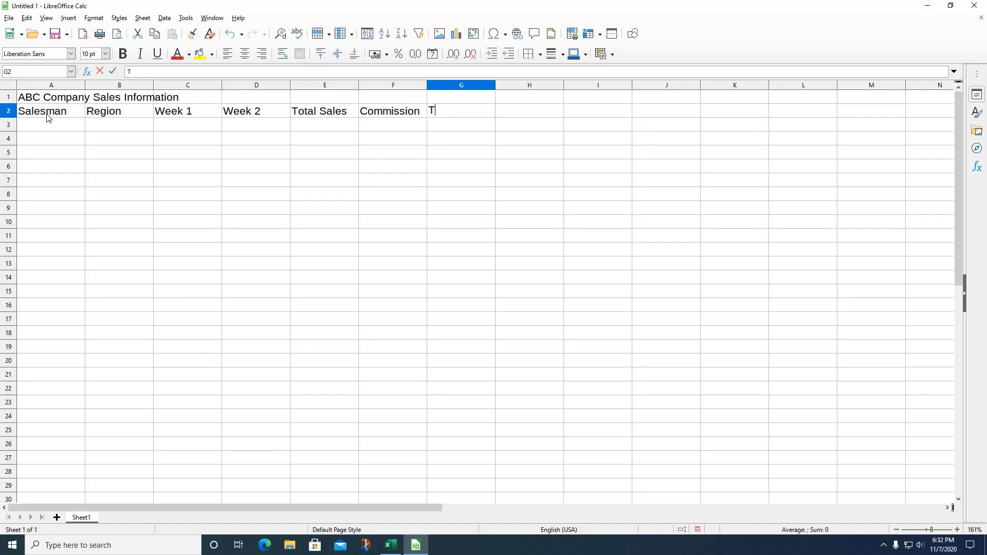
{"action": "type", "text": "otal Earnings"}
{"action": "left_click", "coordinate": [382, 137]}
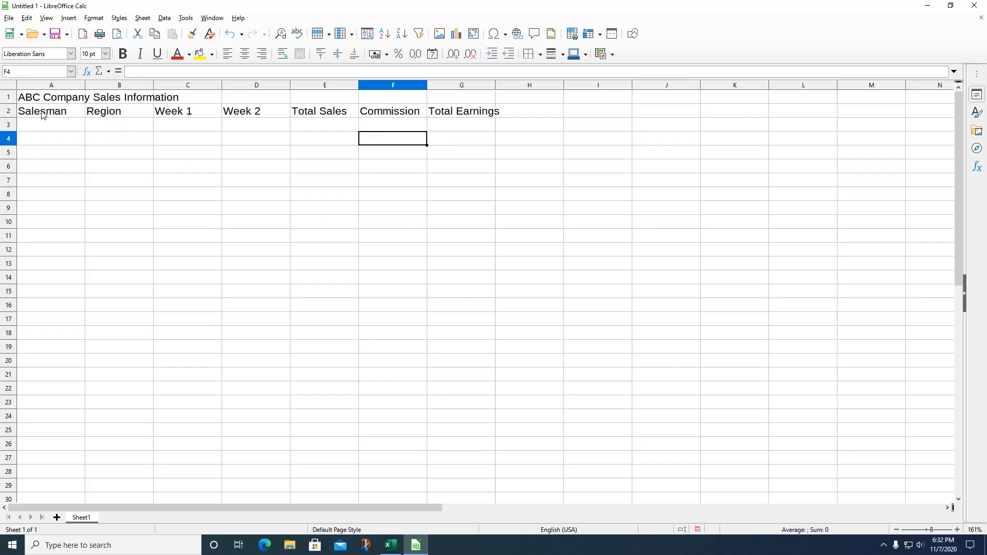
Step: Enter the first names of five salesmen in cells A3 through A7 of the Salesman column
{"action": "left_click", "coordinate": [40, 130]}
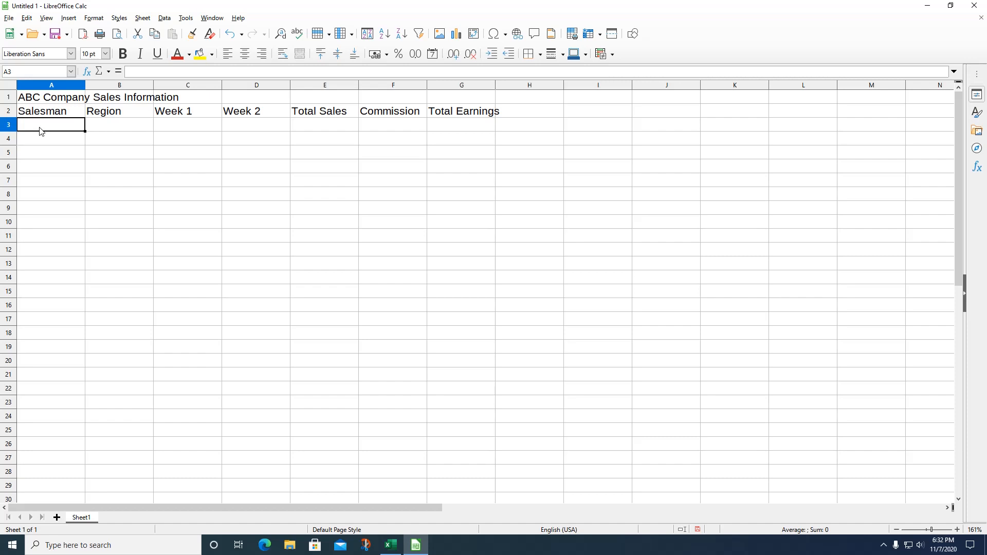
{"action": "type", "text": "Jakm"}
{"action": "key", "text": "BackSpace"}
{"action": "key", "text": "Return"}
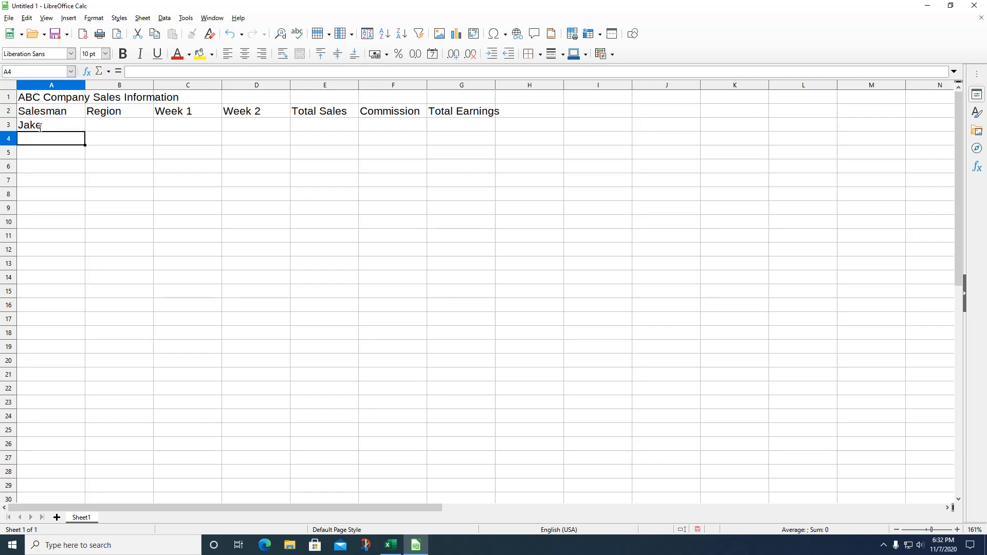
{"action": "type", "text": "John"}
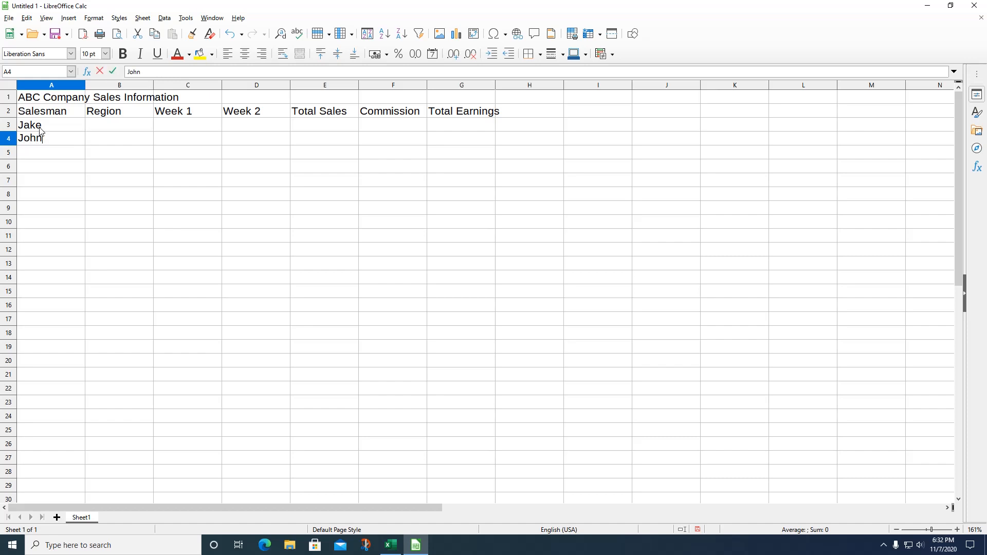
{"action": "key", "text": "Return"}
{"action": "type", "text": "Jack"}
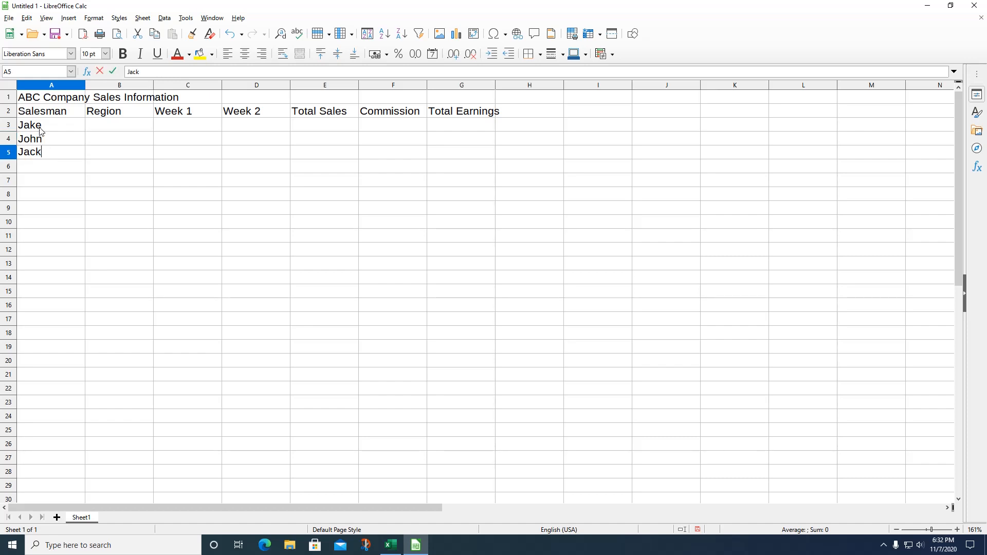
{"action": "key", "text": "Return"}
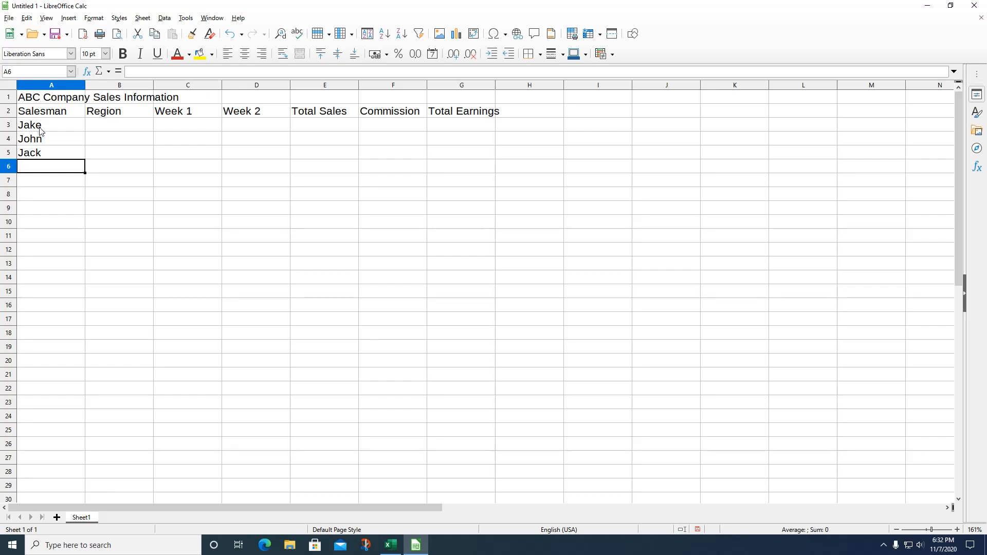
{"action": "type", "text": "Joe"}
{"action": "key", "text": "Return"}
{"action": "type", "text": "Jose"}
{"action": "key", "text": "Return"}
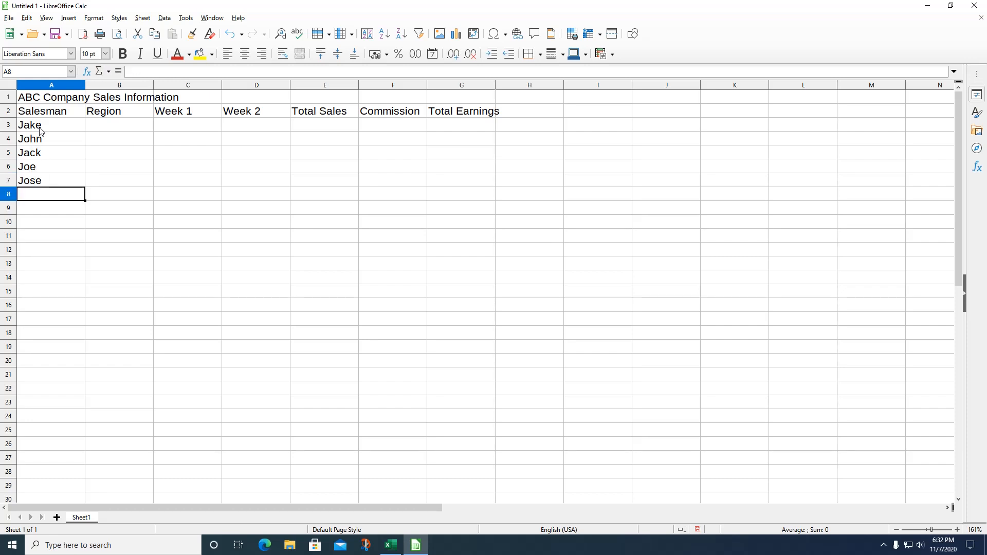
Step: Enter five more salesmen's first names in cells A8 through A12 of the Salesman column
{"action": "type", "text": "Jeremy"}
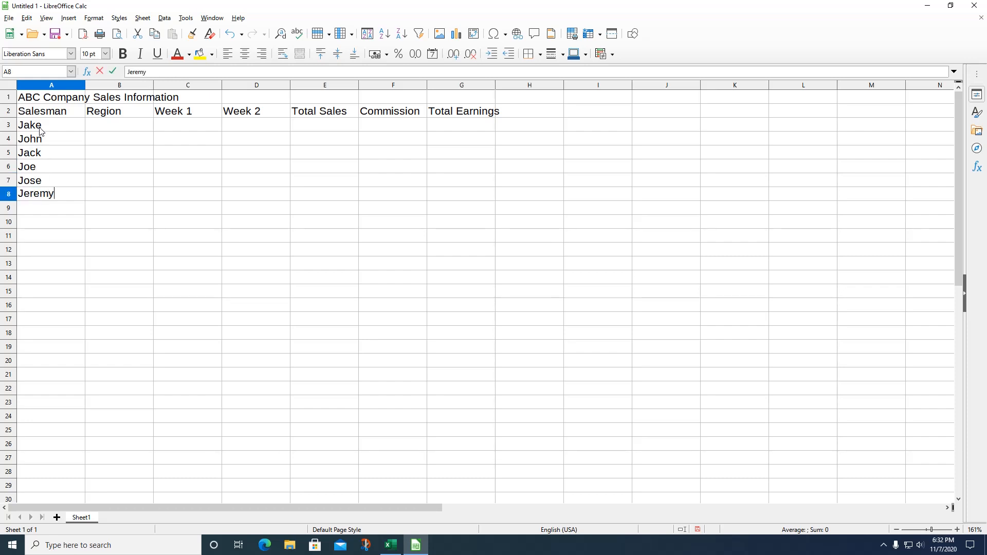
{"action": "key", "text": "Return"}
{"action": "type", "text": "Jim"}
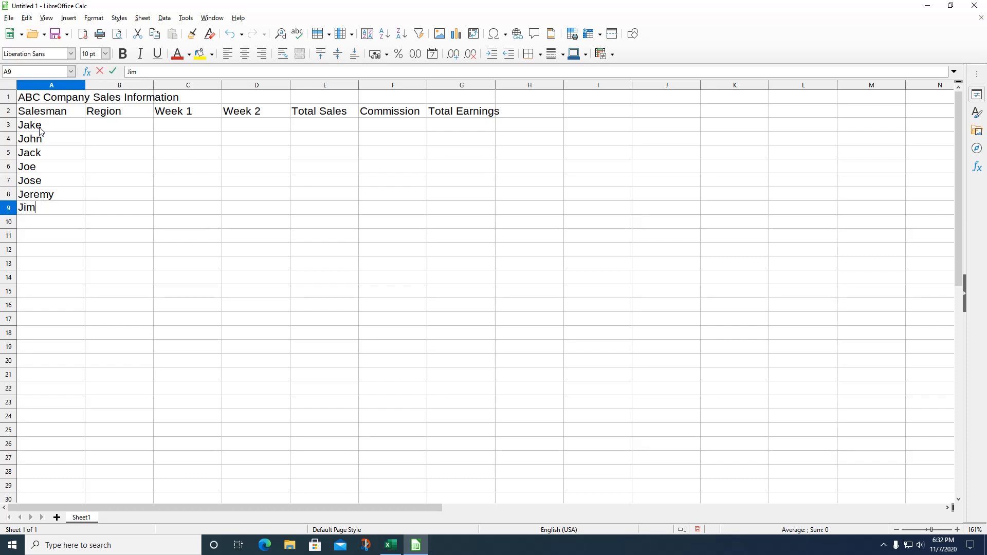
{"action": "key", "text": "Return"}
{"action": "type", "text": "Jaro"}
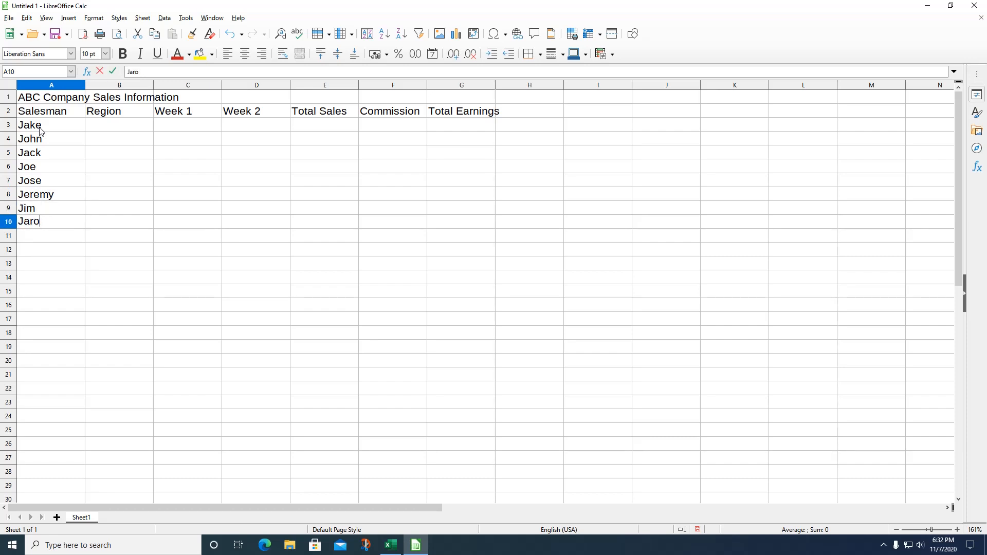
{"action": "type", "text": "nd"}
{"action": "key", "text": "Return"}
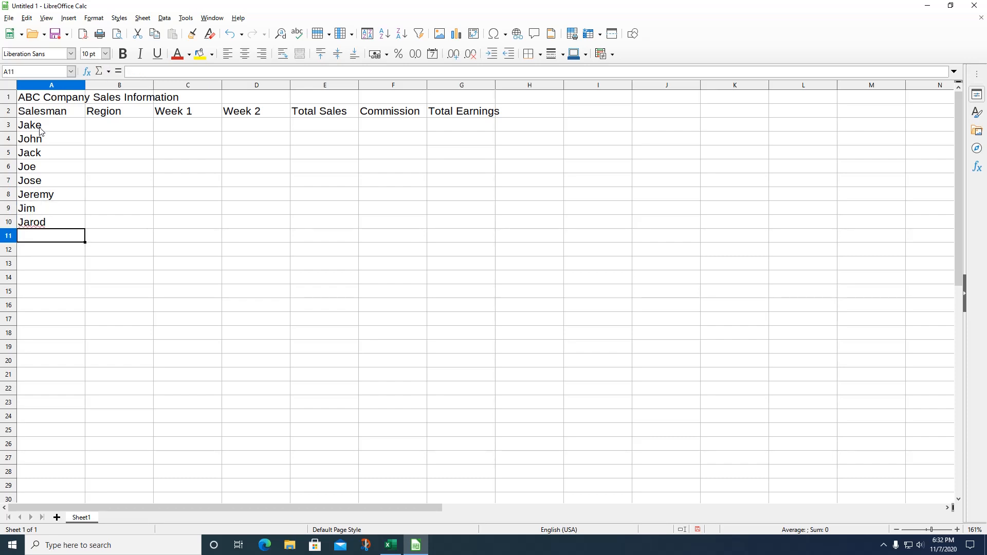
{"action": "type", "text": "Justin"}
{"action": "key", "text": "Return"}
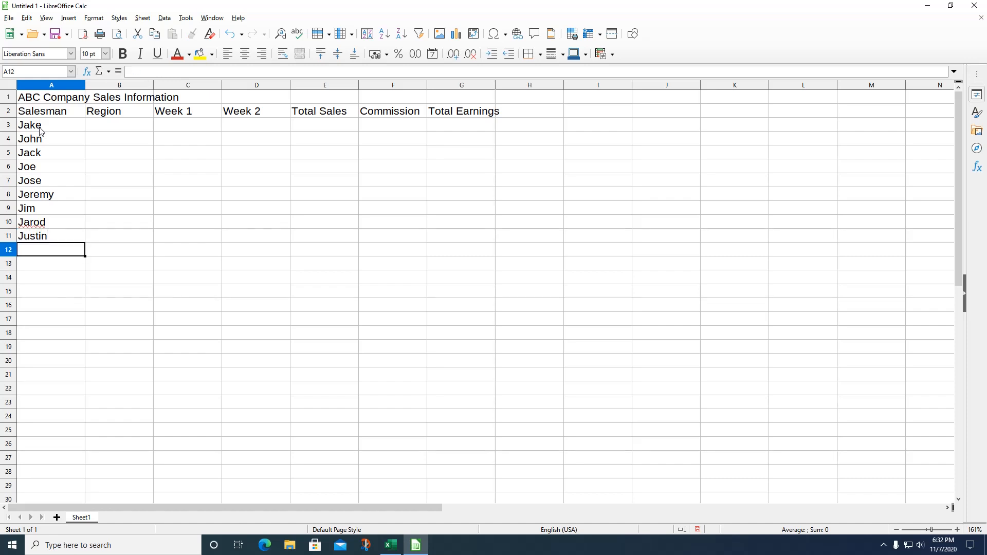
{"action": "type", "text": "Josh"}
{"action": "key", "text": "Return"}
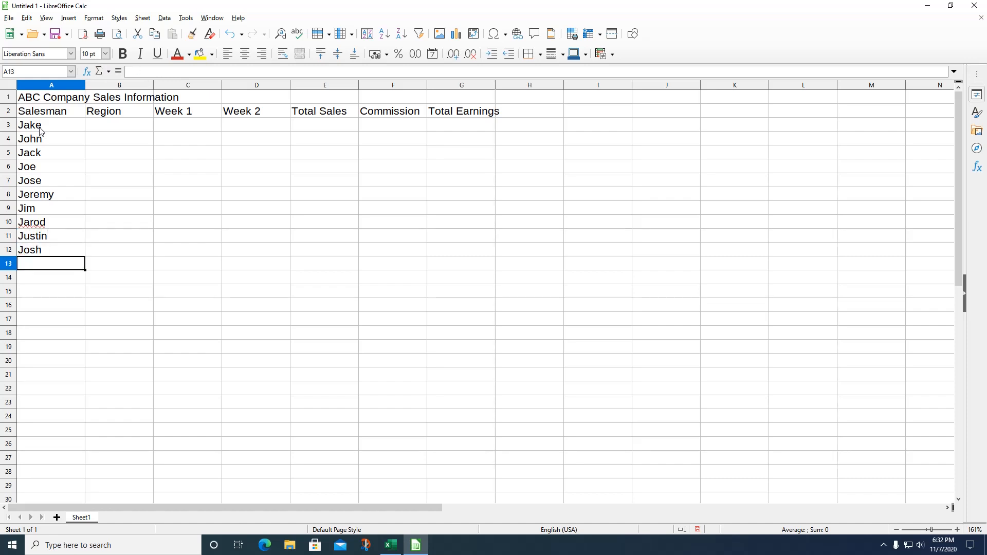
Step: Enter two more salesmen's first names in cells A13 and A14 of the Salesman column
{"action": "type", "text": "Jagger"}
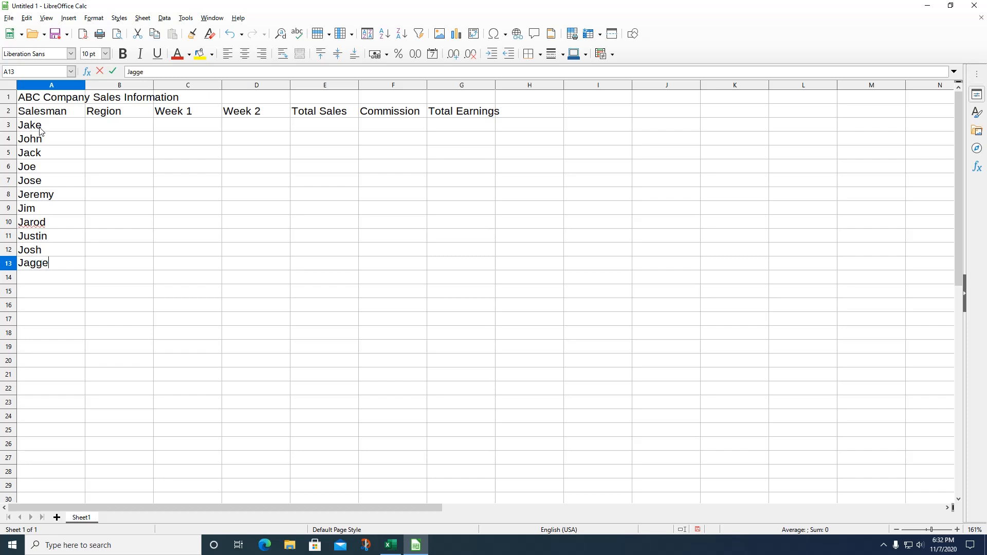
{"action": "key", "text": "Return"}
{"action": "type", "text": "Jules"}
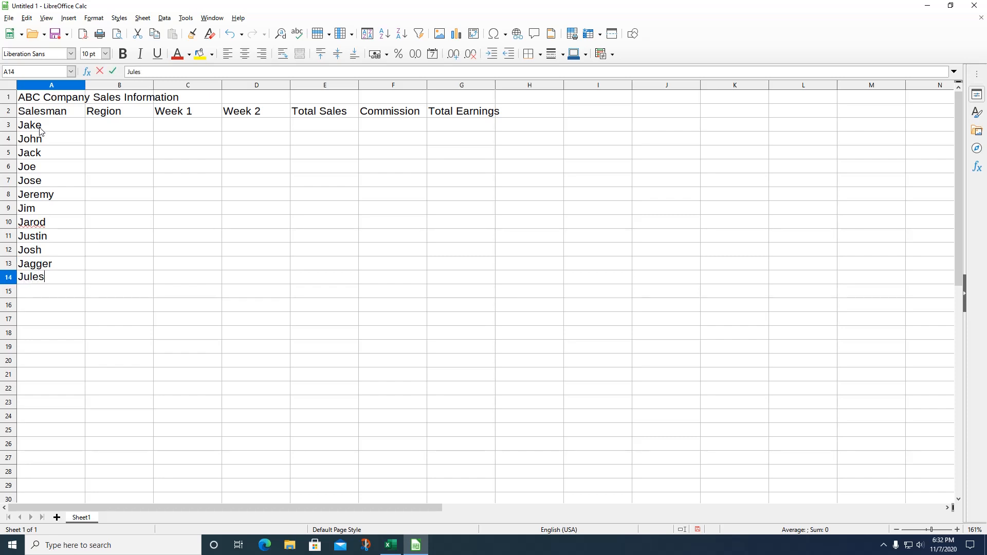
{"action": "left_click", "coordinate": [94, 156]}
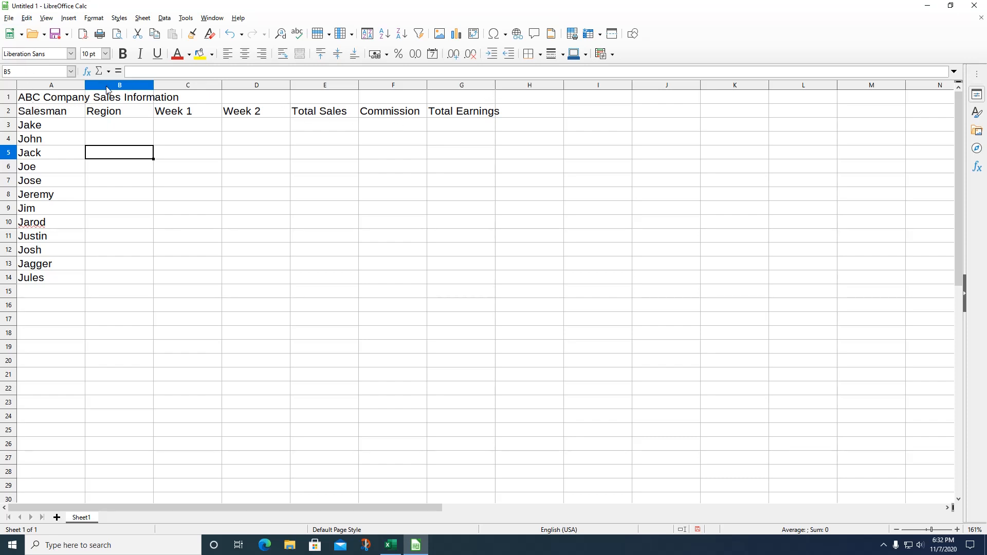
Step: Merge and center the ABC Company Sales Information title across cells A1 through G1
{"action": "left_click", "coordinate": [36, 101]}
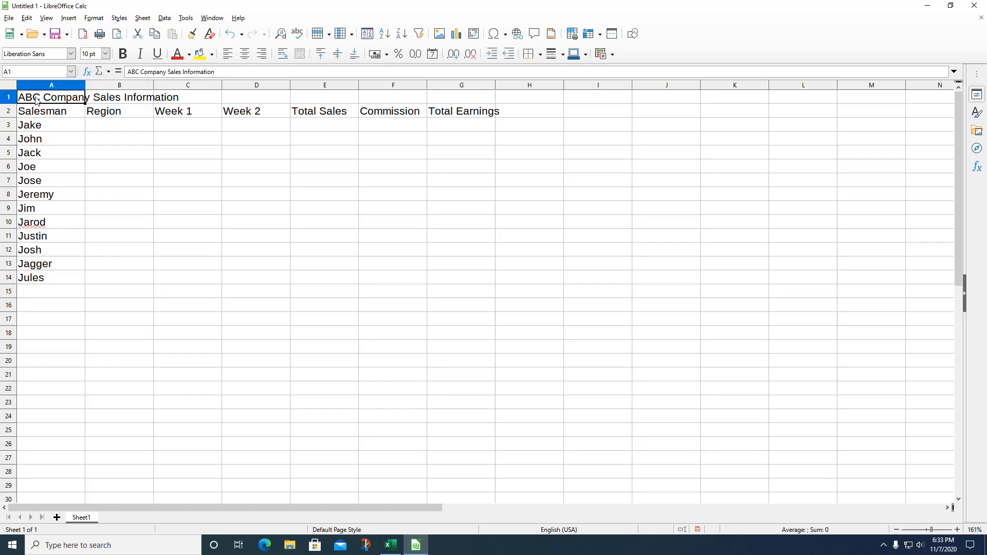
{"action": "left_click_drag", "start_coordinate": [36, 101], "coordinate": [440, 88]}
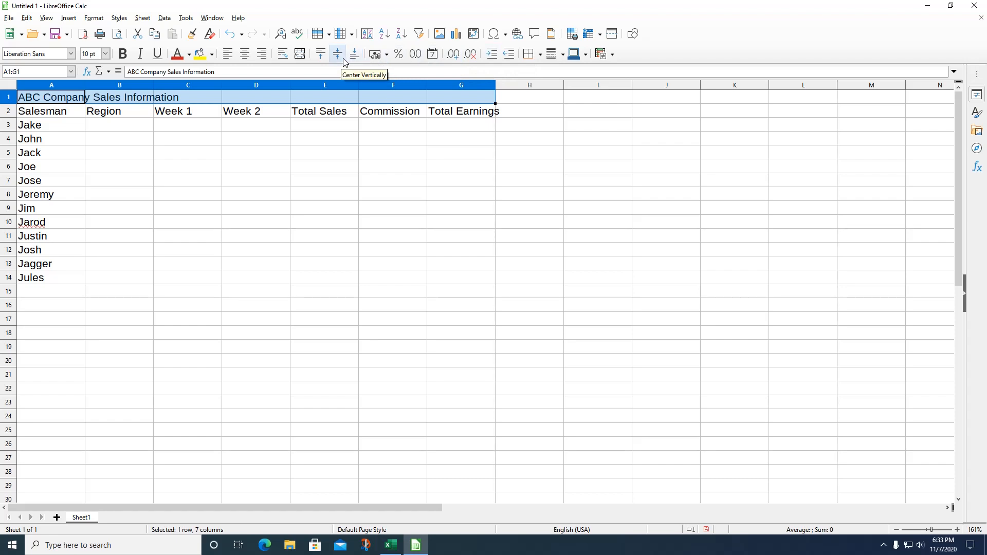
{"action": "left_click", "coordinate": [298, 56]}
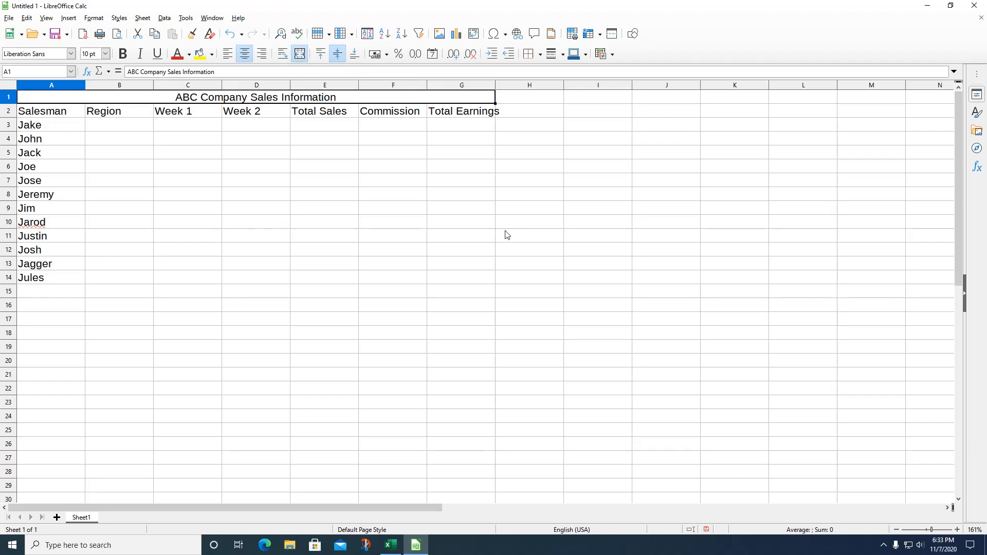
Step: Format the merged title as Arial, 14 pt, bold
{"action": "left_click", "coordinate": [71, 54]}
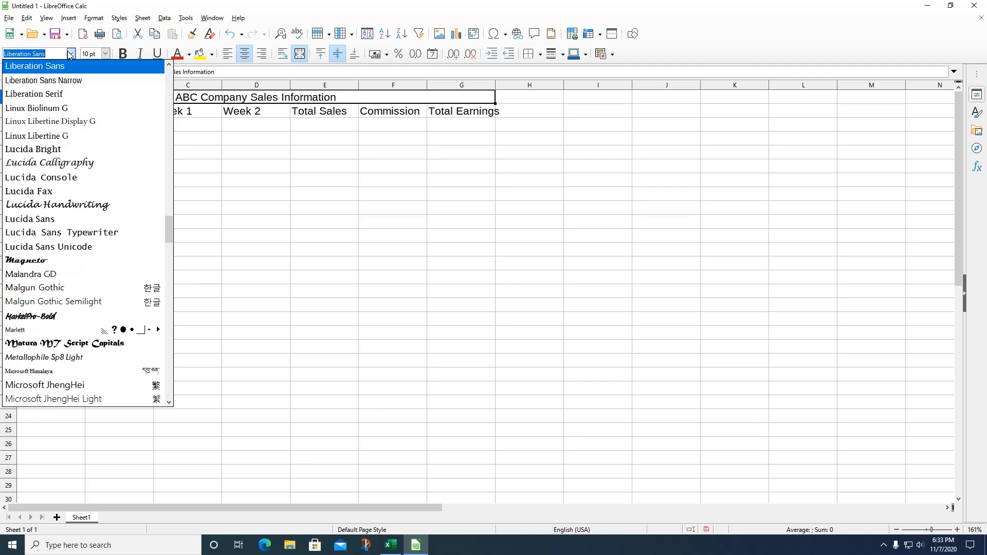
{"action": "left_click_drag", "start_coordinate": [169, 231], "coordinate": [170, 82]}
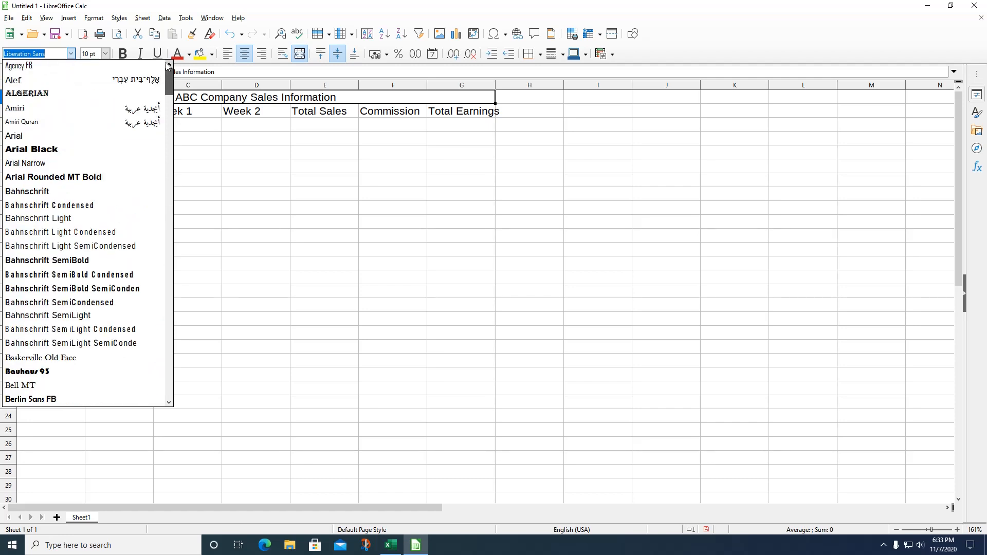
{"action": "left_click", "coordinate": [63, 138]}
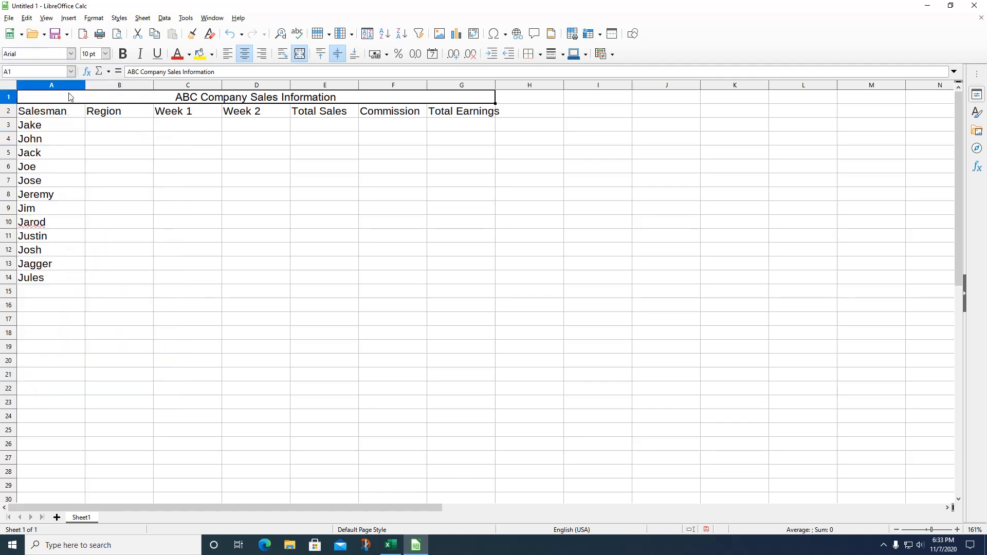
{"action": "left_click", "coordinate": [105, 54]}
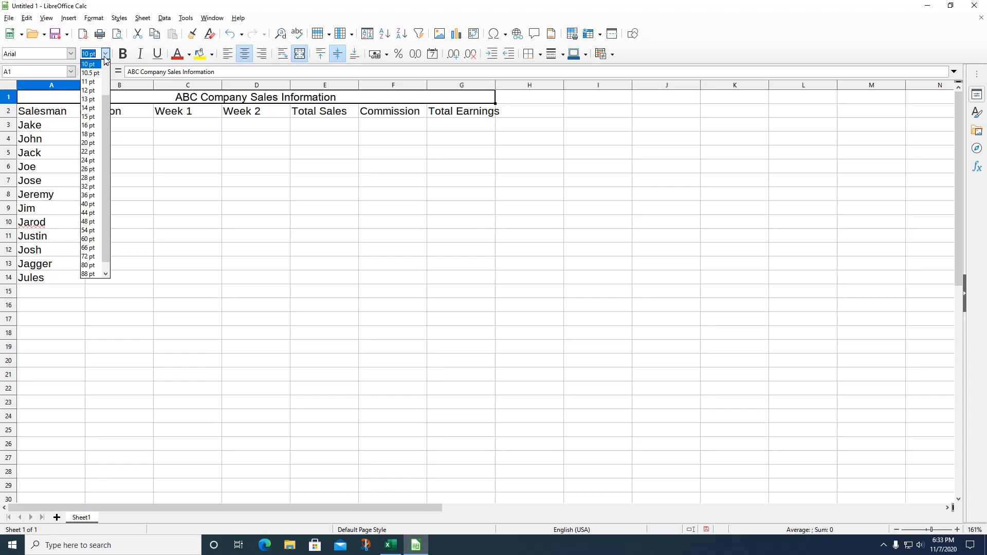
{"action": "left_click", "coordinate": [91, 110]}
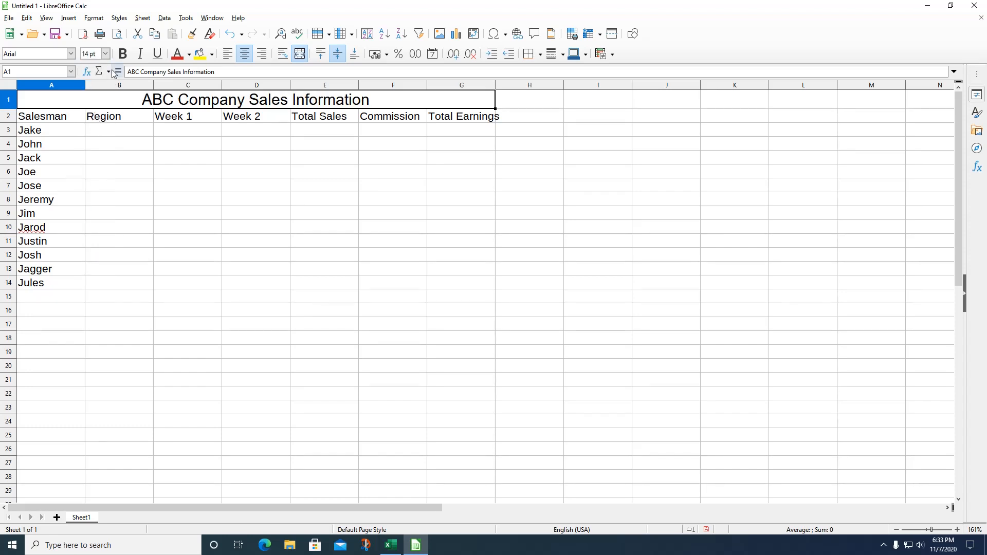
{"action": "left_click", "coordinate": [122, 53]}
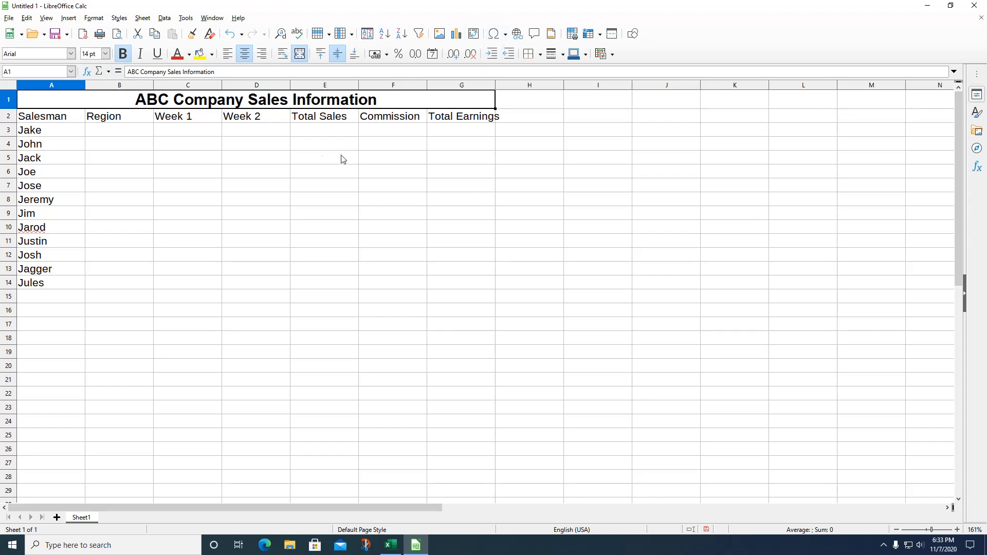
Step: Fill the merged title and the column headings A2:G2 with the Light Gray 3 background color
{"action": "left_click", "coordinate": [212, 54]}
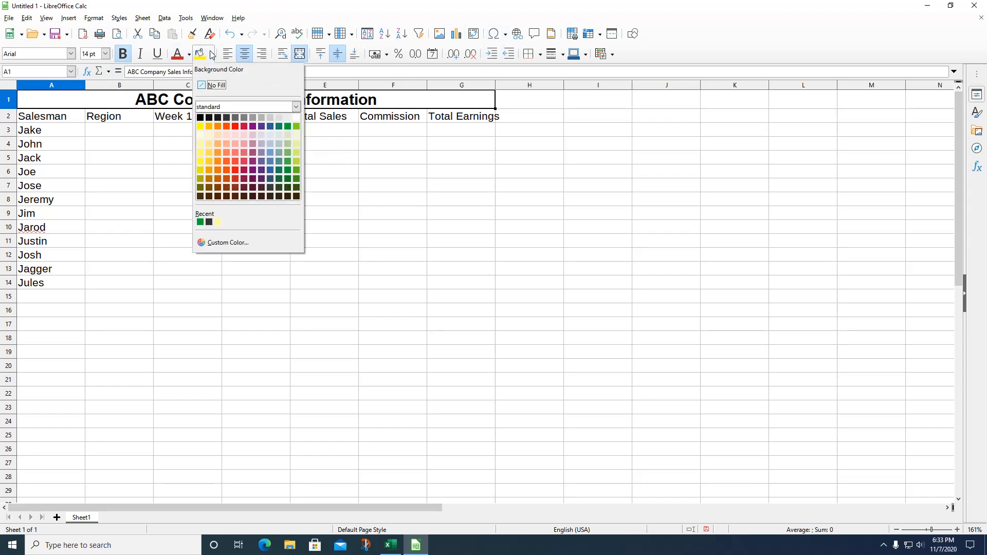
{"action": "left_click", "coordinate": [271, 119]}
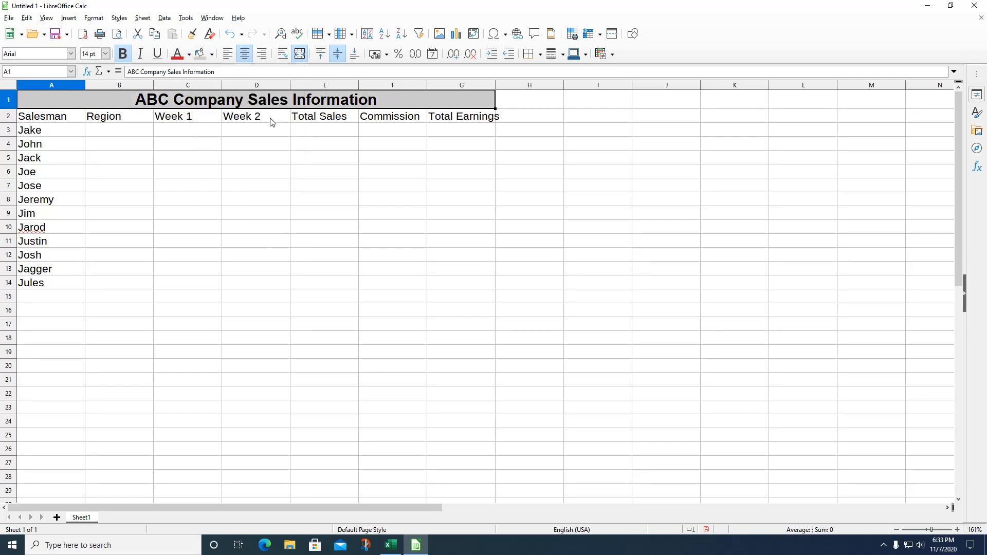
{"action": "left_click", "coordinate": [323, 146]}
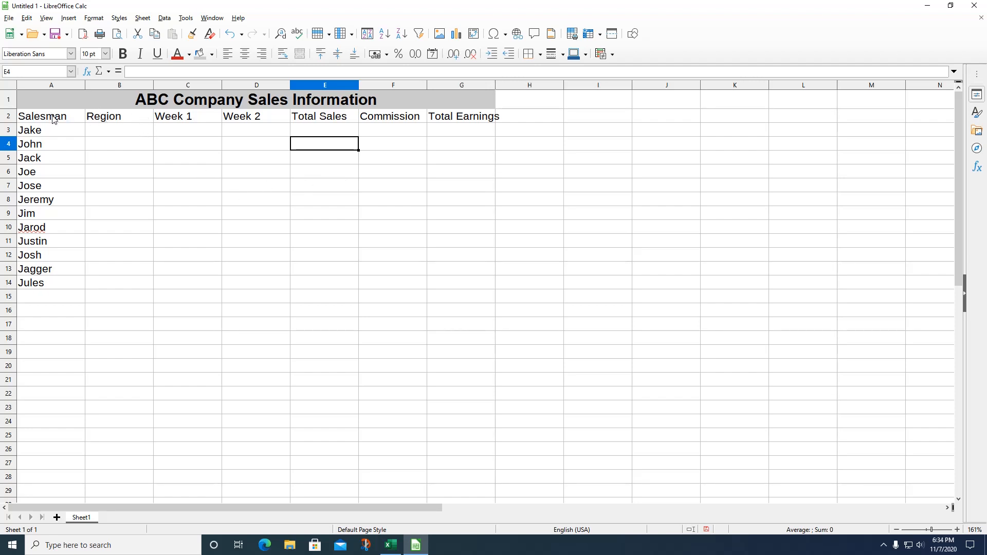
{"action": "left_click_drag", "start_coordinate": [54, 119], "coordinate": [457, 121]}
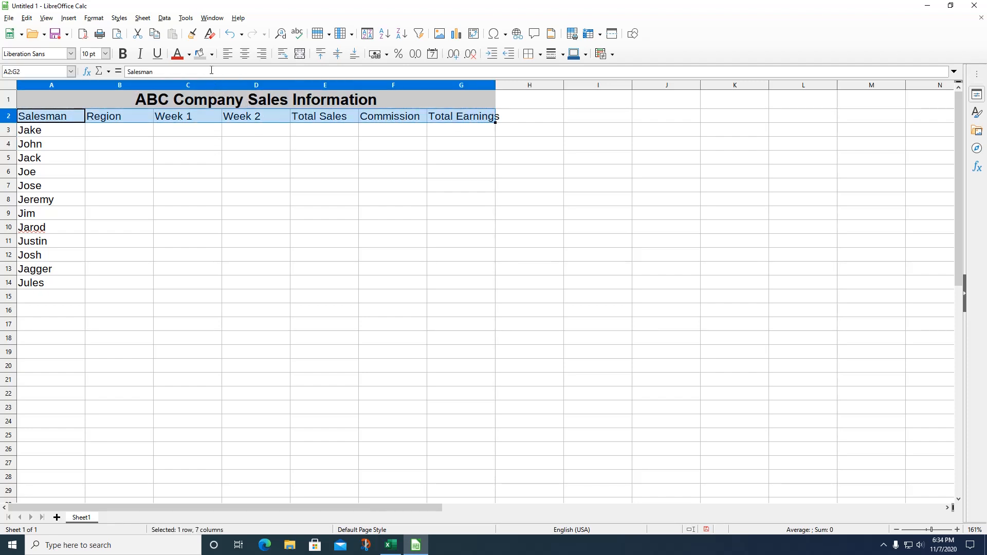
{"action": "left_click", "coordinate": [200, 54]}
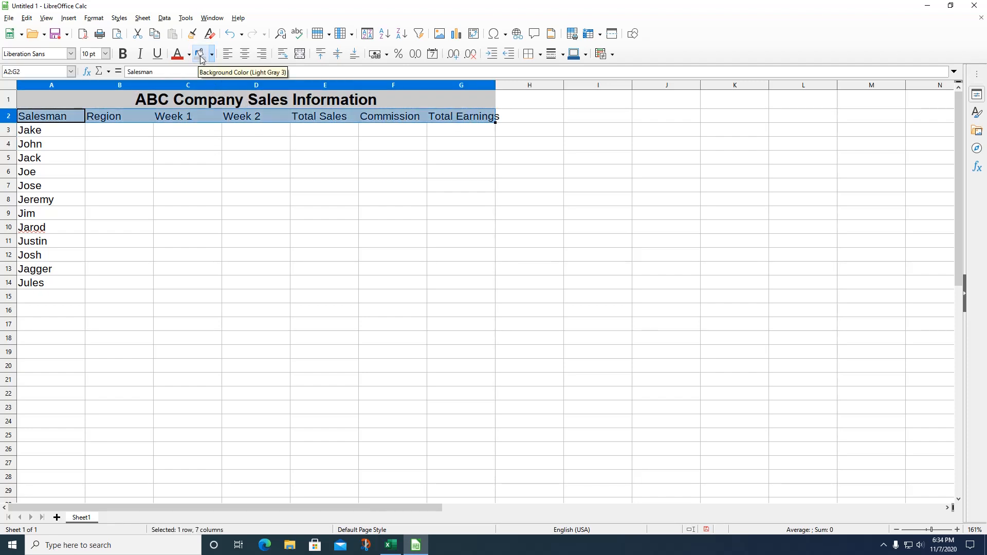
{"action": "left_click", "coordinate": [166, 143]}
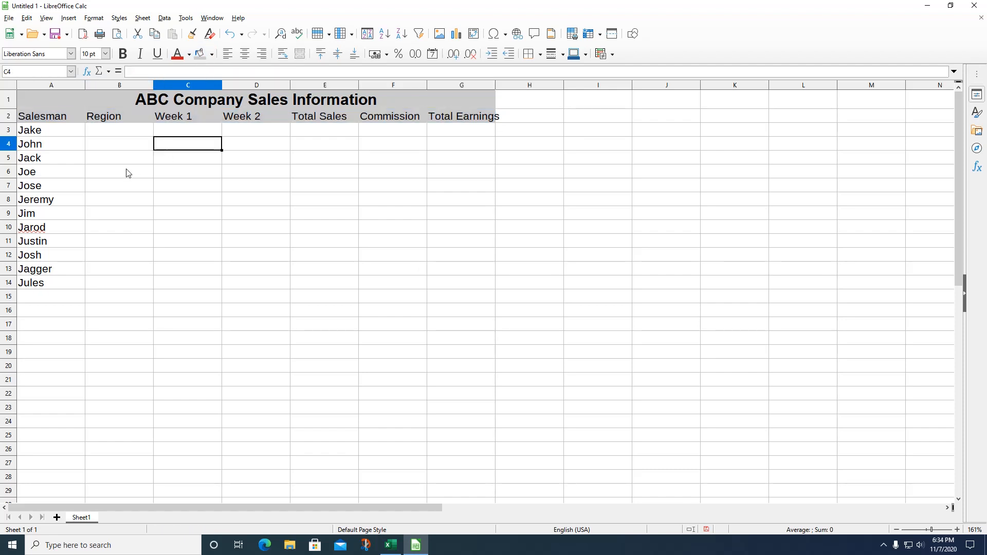
Step: Fit column G's width to its contents and apply borders around every cell in A1:G14
{"action": "double_click", "coordinate": [495, 86]}
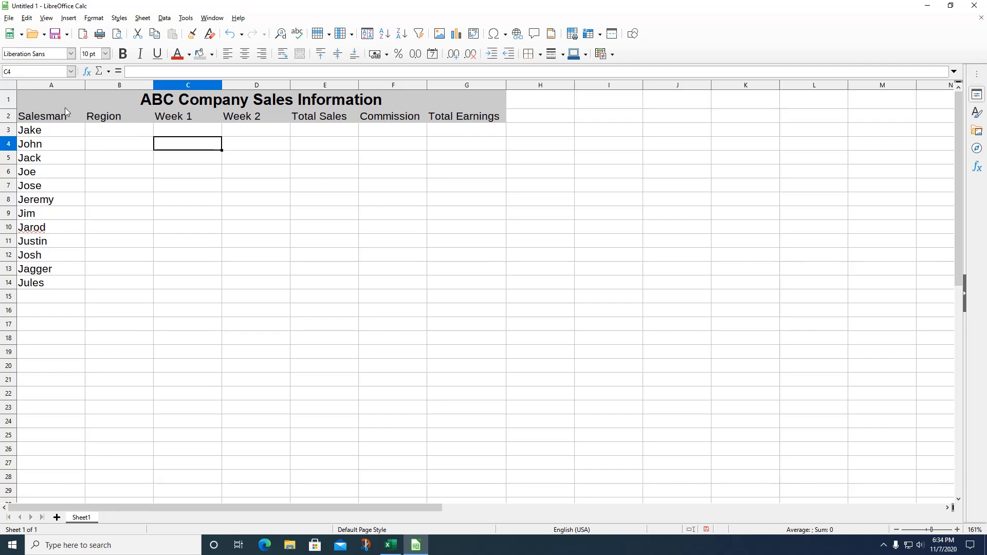
{"action": "left_click_drag", "start_coordinate": [29, 97], "coordinate": [165, 281]}
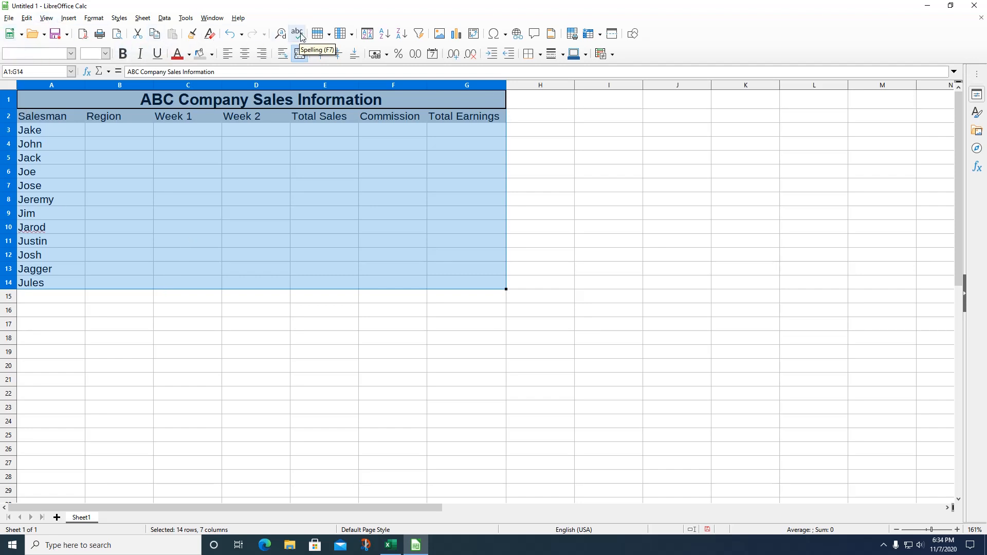
{"action": "left_click", "coordinate": [540, 54]}
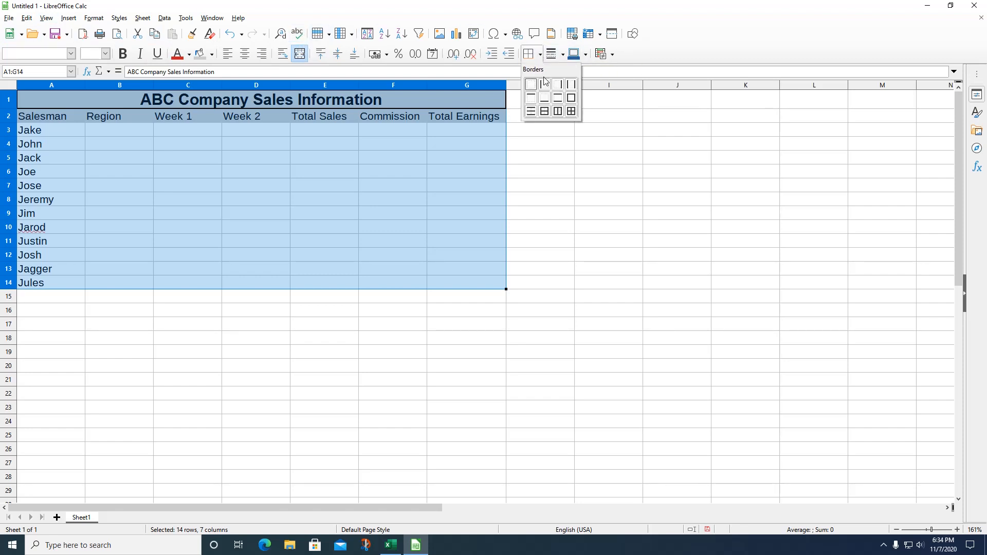
{"action": "left_click", "coordinate": [570, 113]}
{"action": "left_click", "coordinate": [561, 106]}
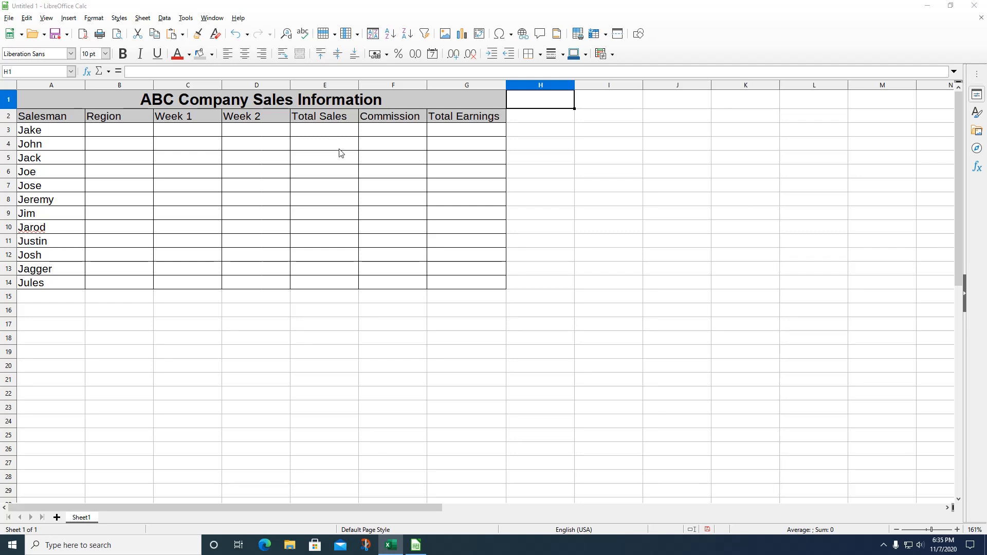
Step: Paste the copied region, sales and commission data into the table starting at cell B3
{"action": "right_click", "coordinate": [103, 130]}
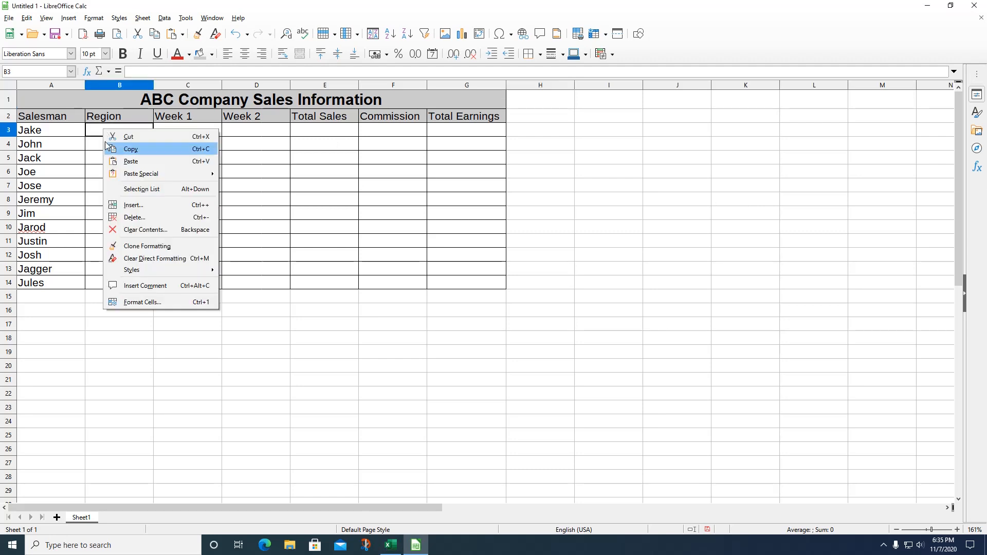
{"action": "left_click", "coordinate": [117, 163]}
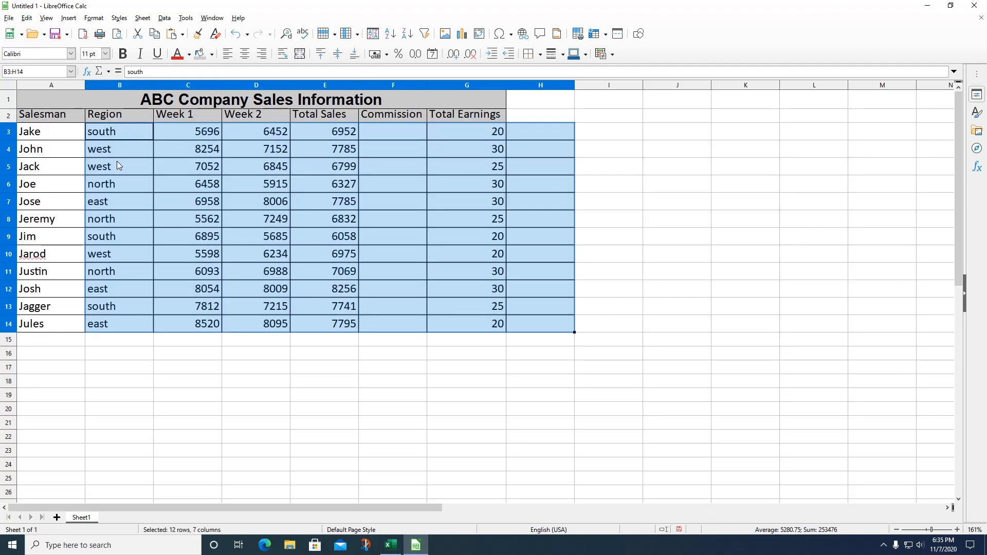
{"action": "left_click", "coordinate": [524, 401]}
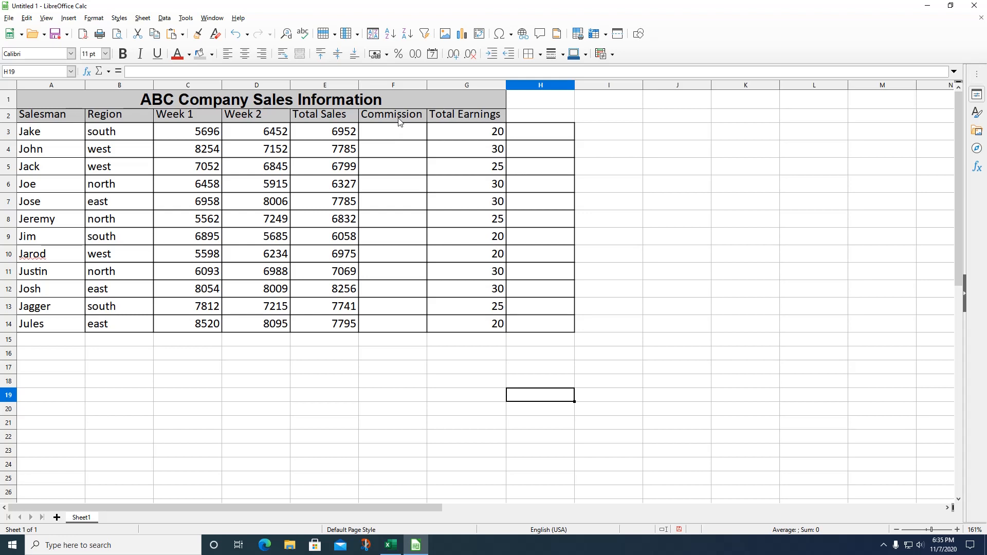
Step: Shift the last headings one column over: Total Earnings in H2, Commission in G2 and Total Sales in F2
{"action": "left_click", "coordinate": [539, 116]}
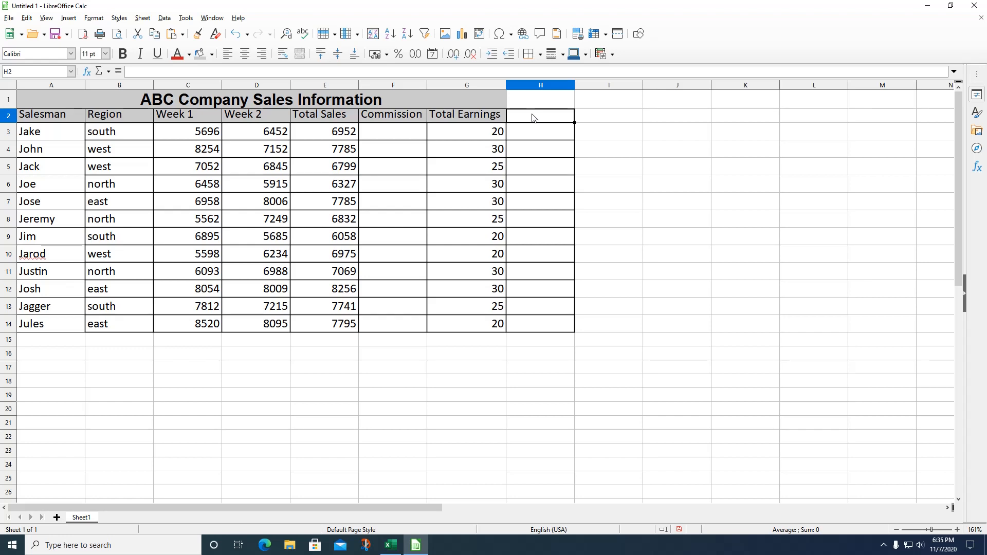
{"action": "type", "text": "Total Earnin"}
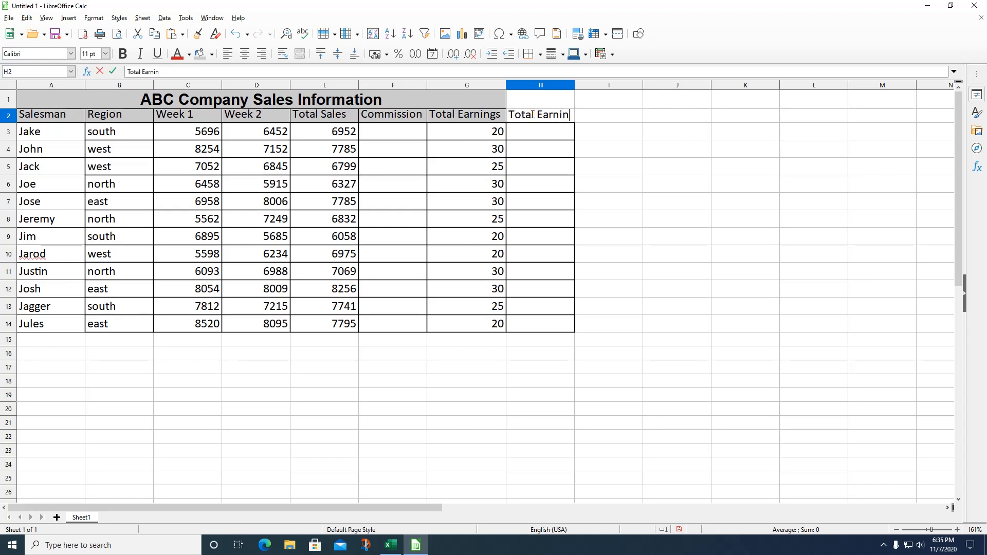
{"action": "type", "text": "gs"}
{"action": "left_click", "coordinate": [465, 119]}
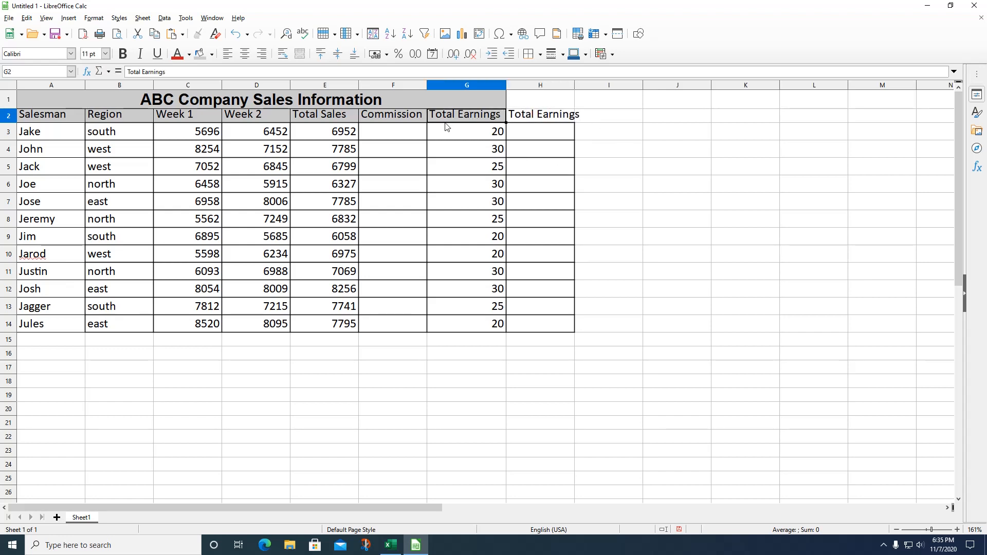
{"action": "type", "text": "Commission"}
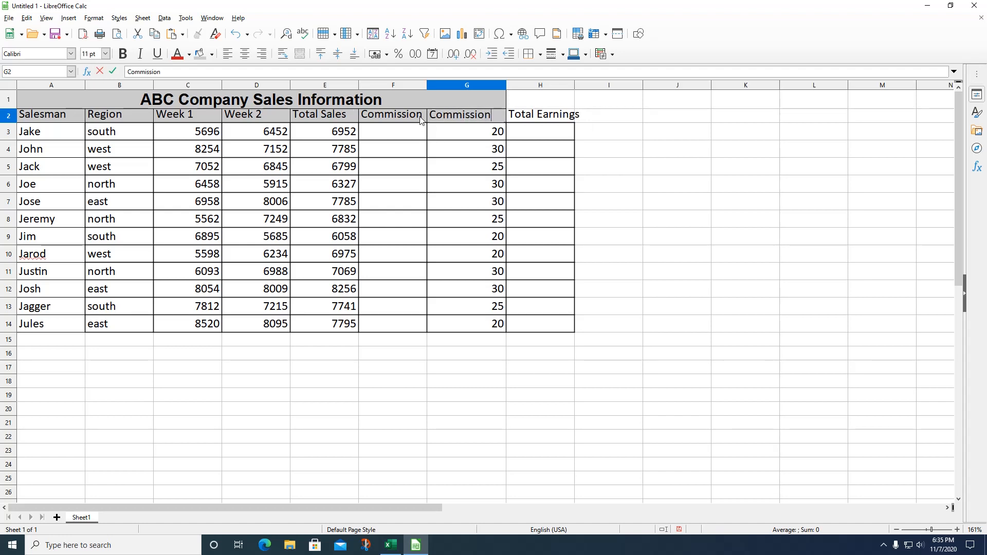
{"action": "left_click", "coordinate": [422, 119]}
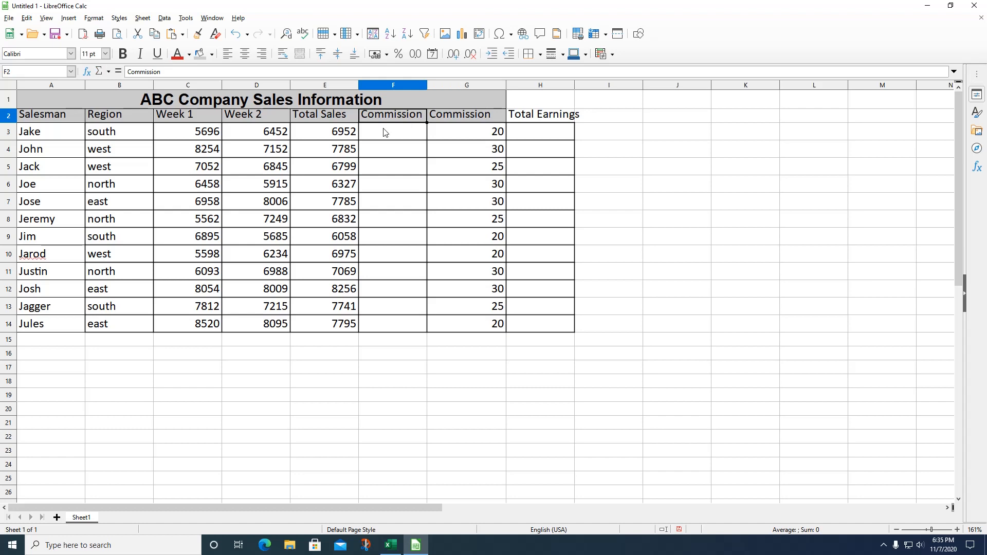
{"action": "type", "text": "Total Sales"}
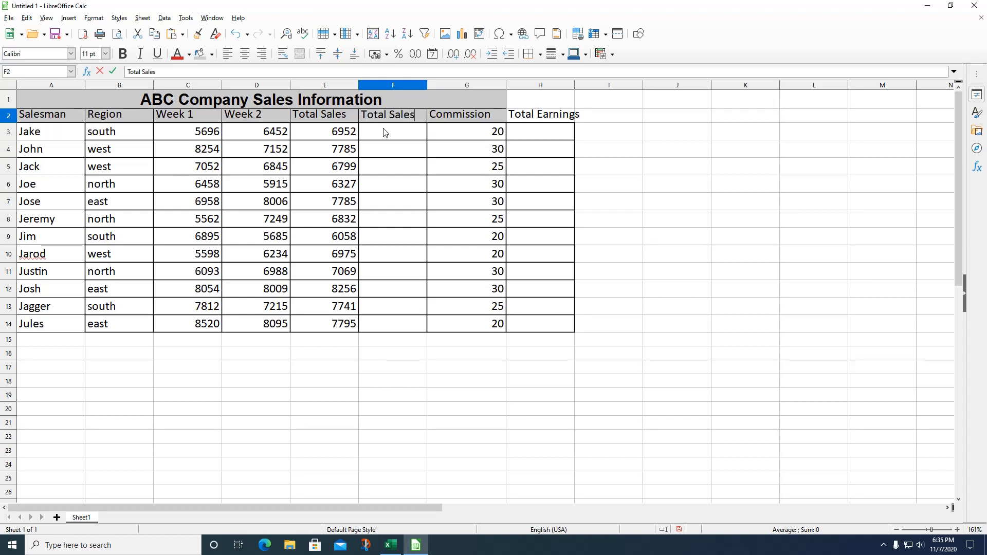
Step: Extend the merged and centered title so that it spans cells A1 through H1
{"action": "left_click", "coordinate": [43, 100]}
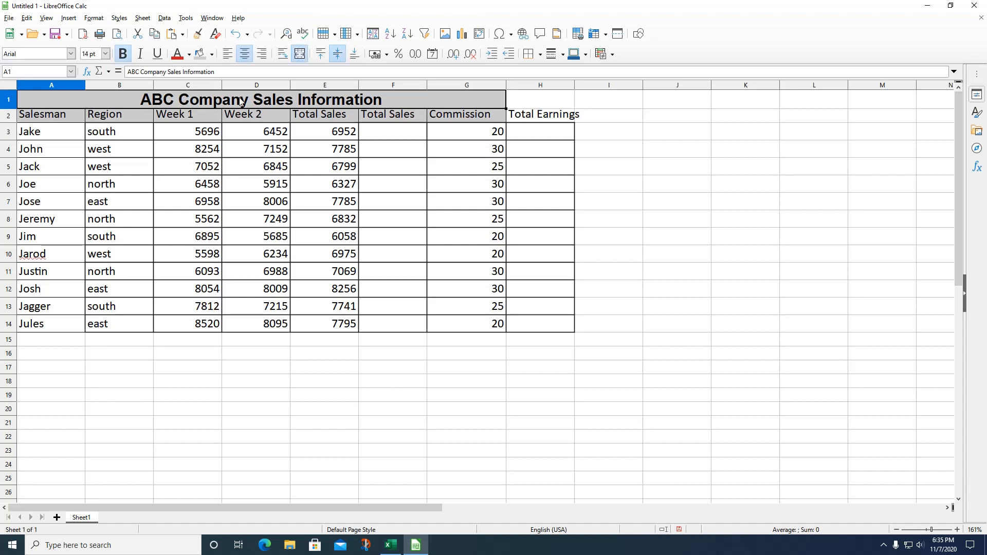
{"action": "left_click_drag", "start_coordinate": [458, 94], "coordinate": [546, 99]}
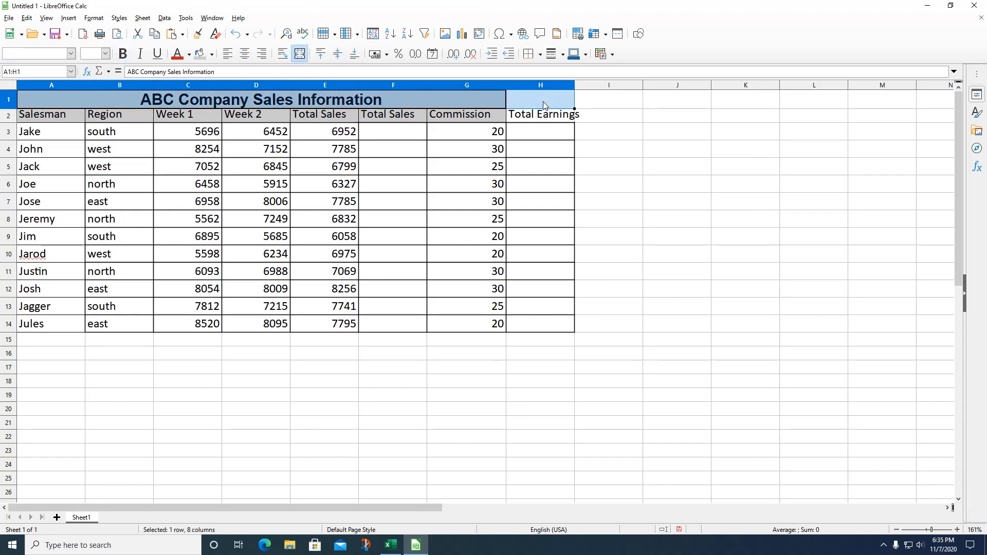
{"action": "left_click", "coordinate": [298, 55]}
{"action": "left_click", "coordinate": [298, 56]}
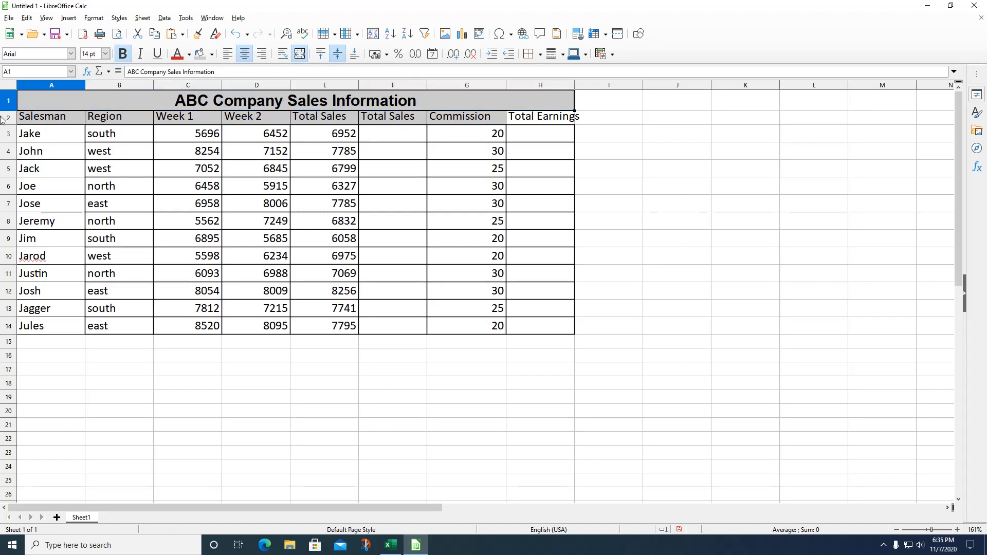
Step: Fit column H's width to its Total Earnings heading
{"action": "left_click_drag", "start_coordinate": [29, 118], "coordinate": [512, 120]}
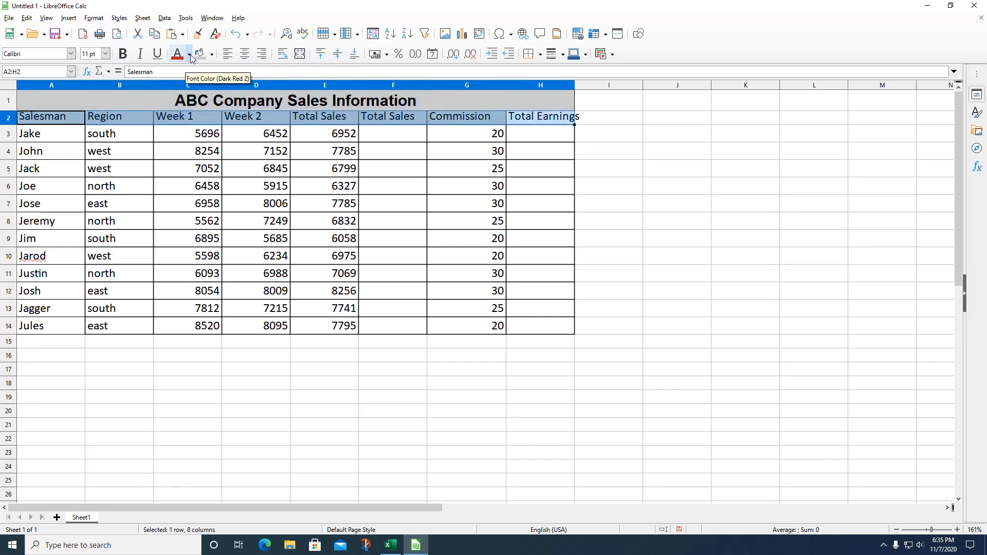
{"action": "left_click", "coordinate": [663, 135]}
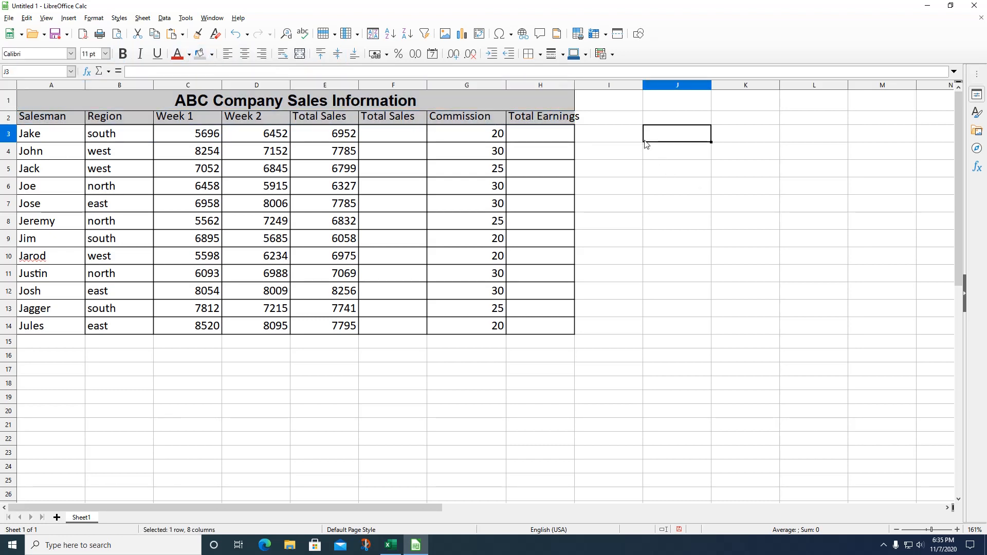
{"action": "double_click", "coordinate": [575, 85]}
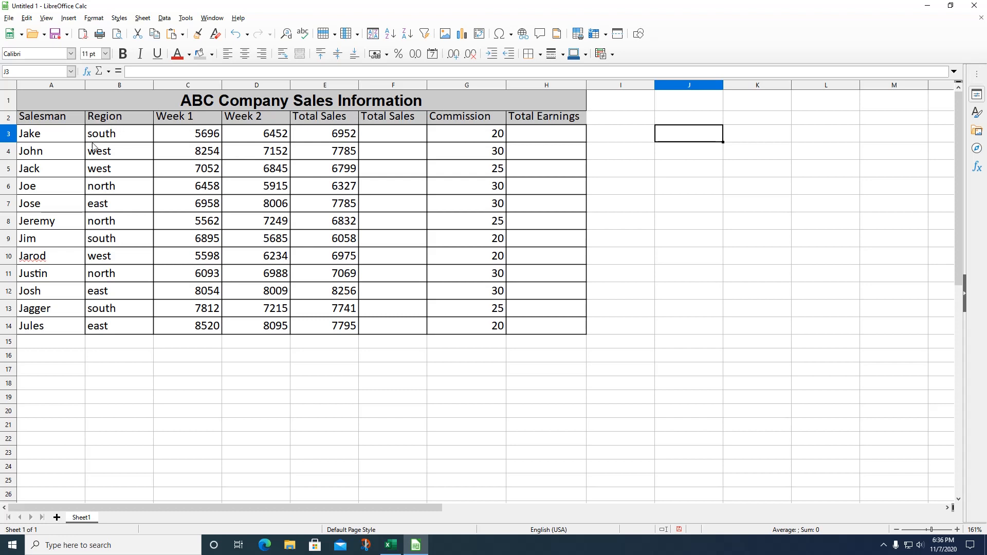
Step: Set the font of the headings and data in A2:H14 to Arial
{"action": "left_click", "coordinate": [58, 148]}
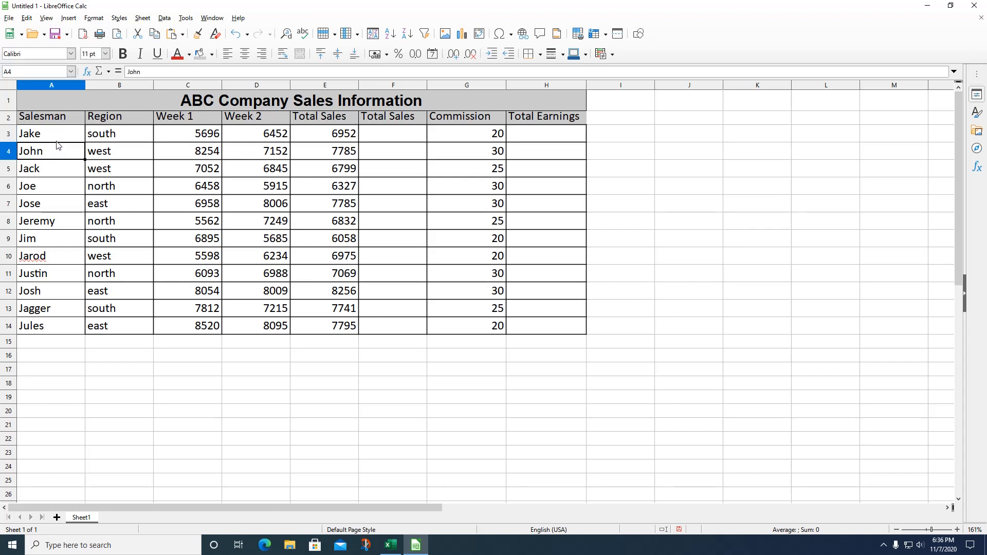
{"action": "left_click", "coordinate": [57, 142]}
{"action": "left_click", "coordinate": [64, 123]}
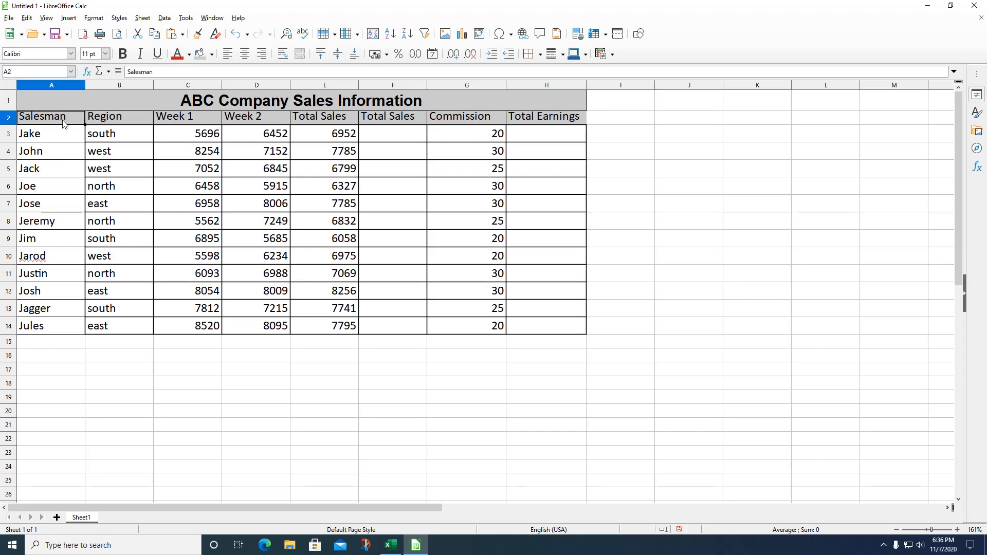
{"action": "left_click_drag", "start_coordinate": [63, 123], "coordinate": [556, 324]}
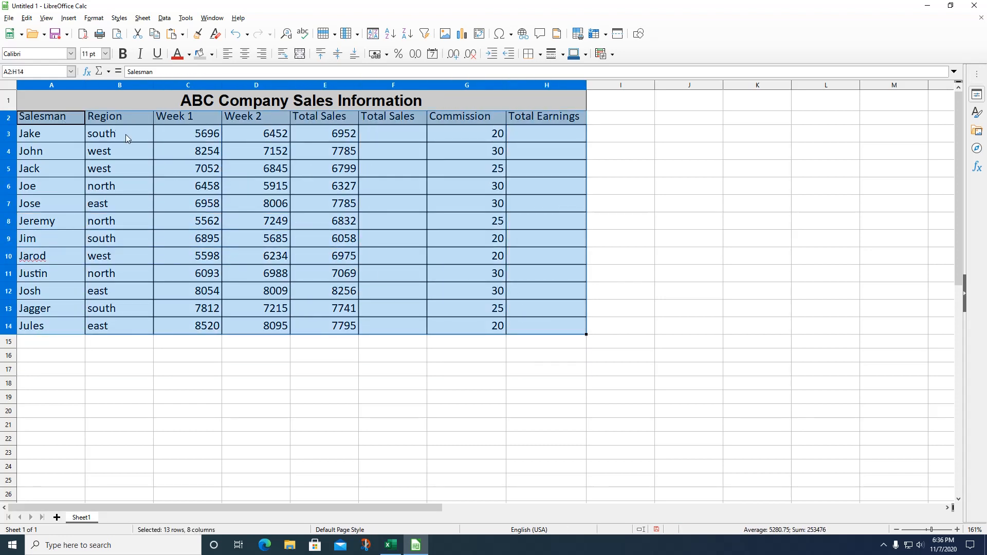
{"action": "left_click", "coordinate": [70, 53]}
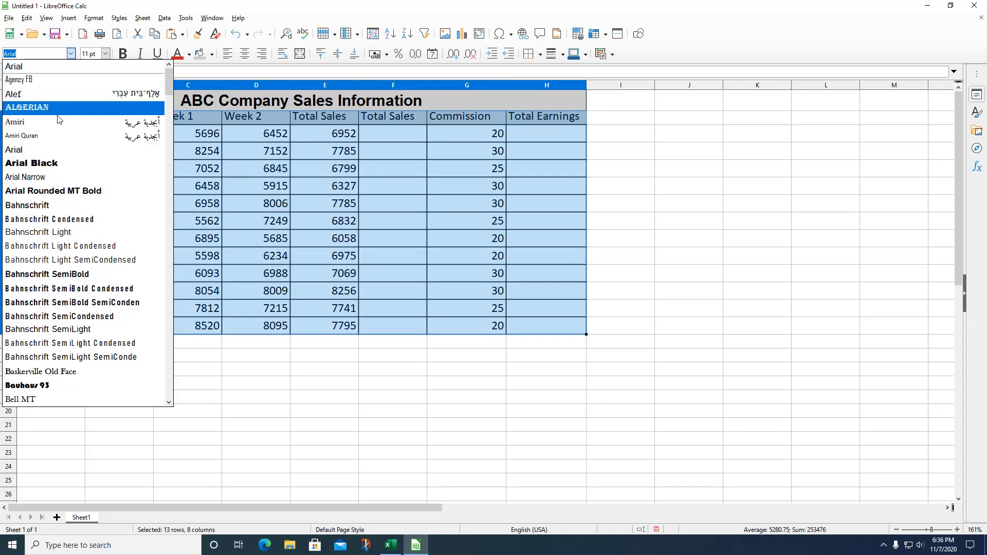
{"action": "left_click", "coordinate": [43, 150]}
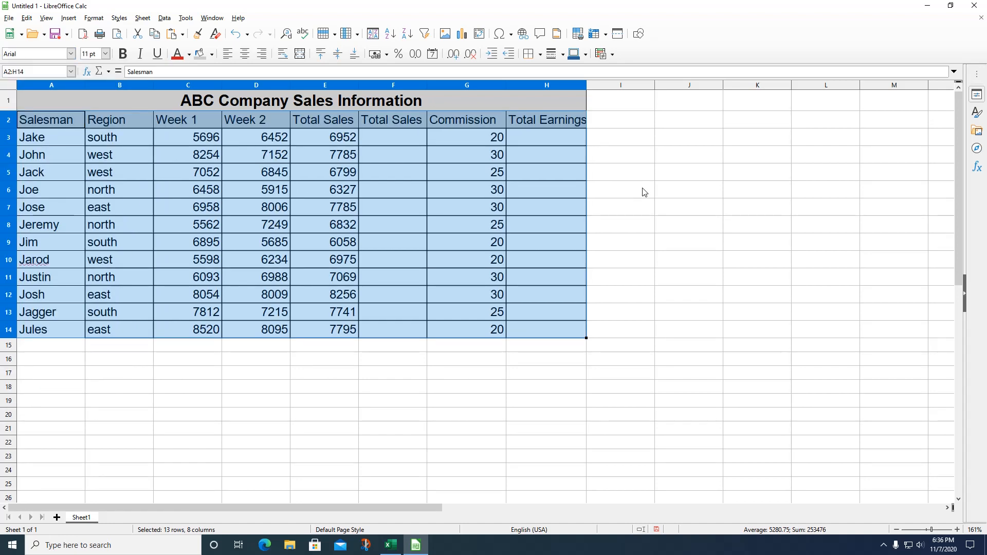
{"action": "left_click", "coordinate": [624, 176]}
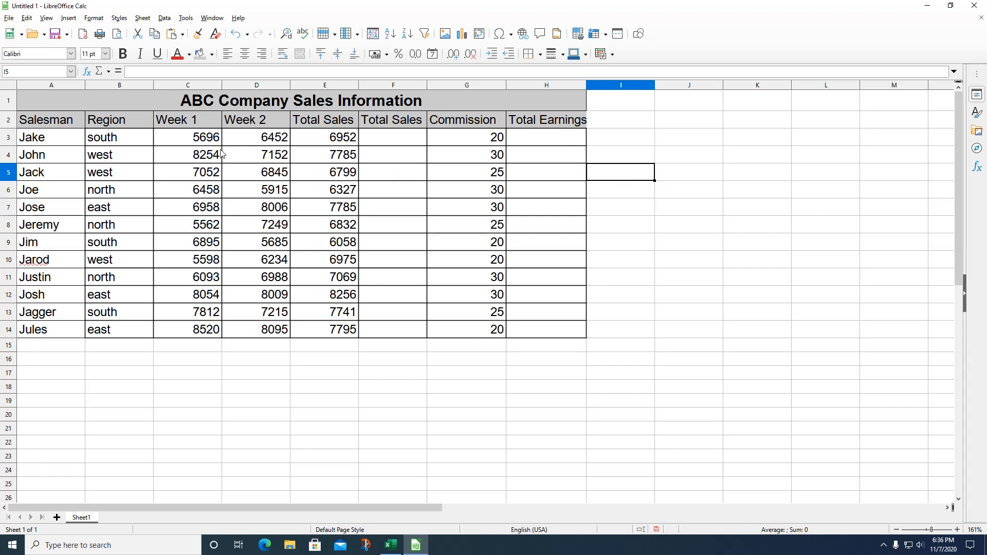
Step: Format the sales figures in C3:E14 as default $ currency without decimal places
{"action": "left_click_drag", "start_coordinate": [198, 137], "coordinate": [325, 330]}
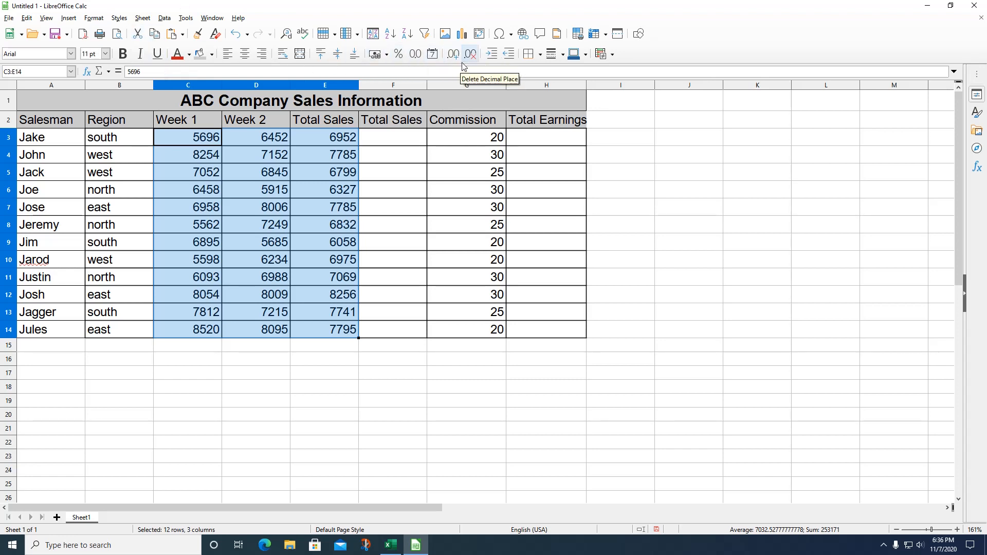
{"action": "left_click", "coordinate": [386, 54]}
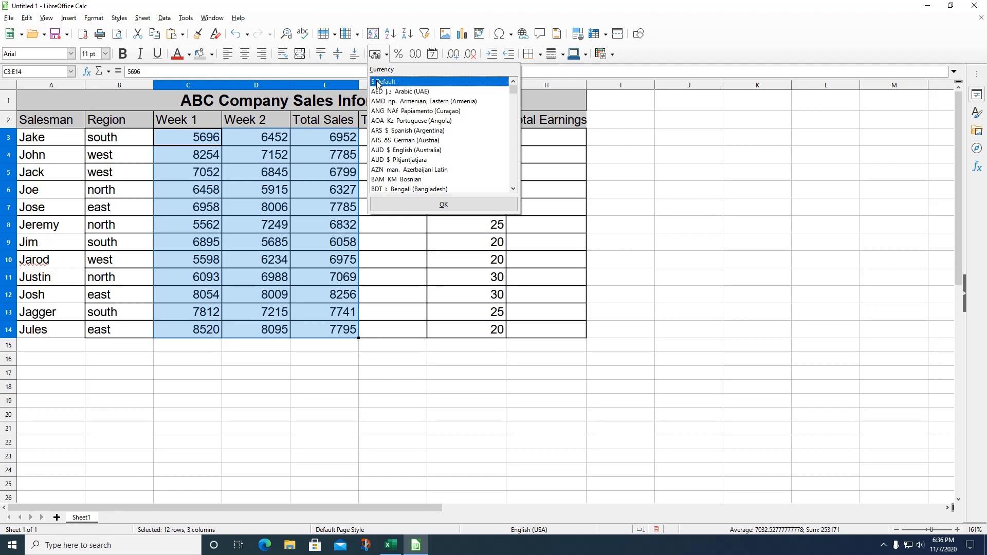
{"action": "left_click", "coordinate": [442, 205]}
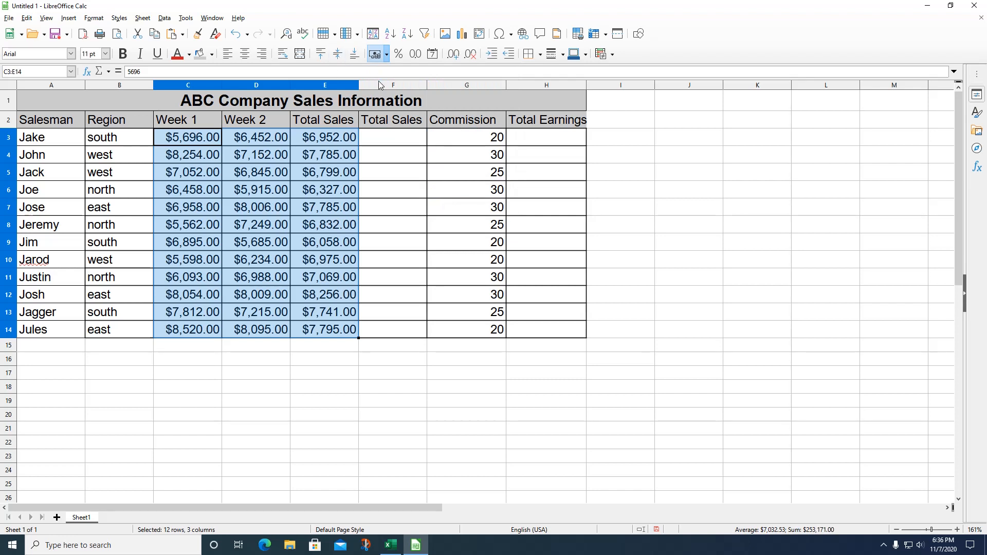
{"action": "left_click", "coordinate": [469, 54]}
{"action": "left_click", "coordinate": [469, 55]}
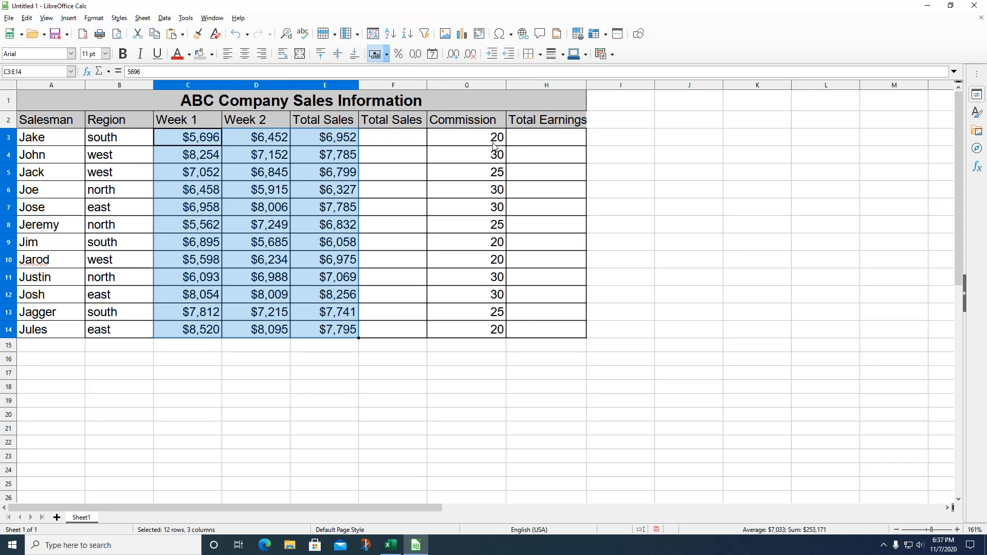
Step: Format the commission values in G3:G14 as percentages and remove both decimal places
{"action": "left_click_drag", "start_coordinate": [488, 141], "coordinate": [496, 329]}
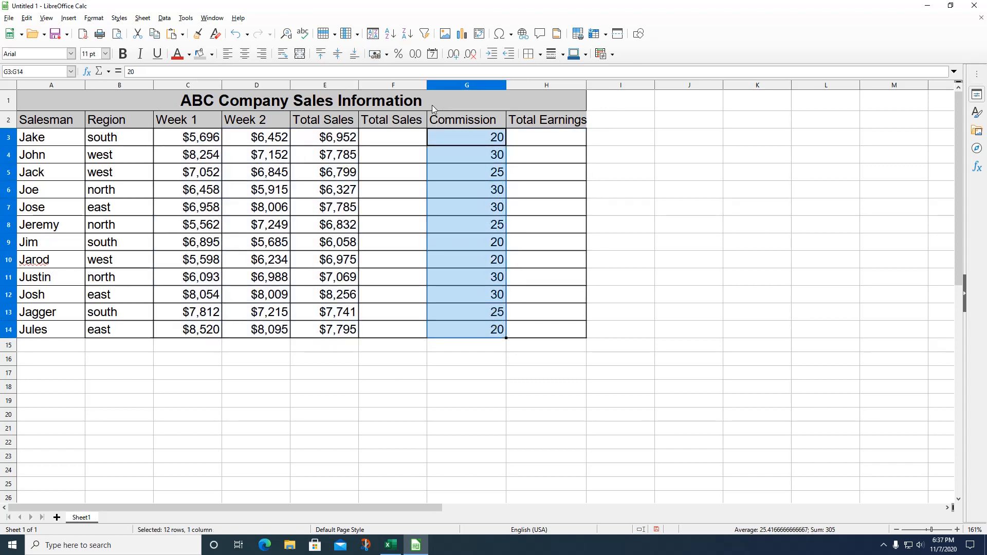
{"action": "left_click", "coordinate": [399, 54]}
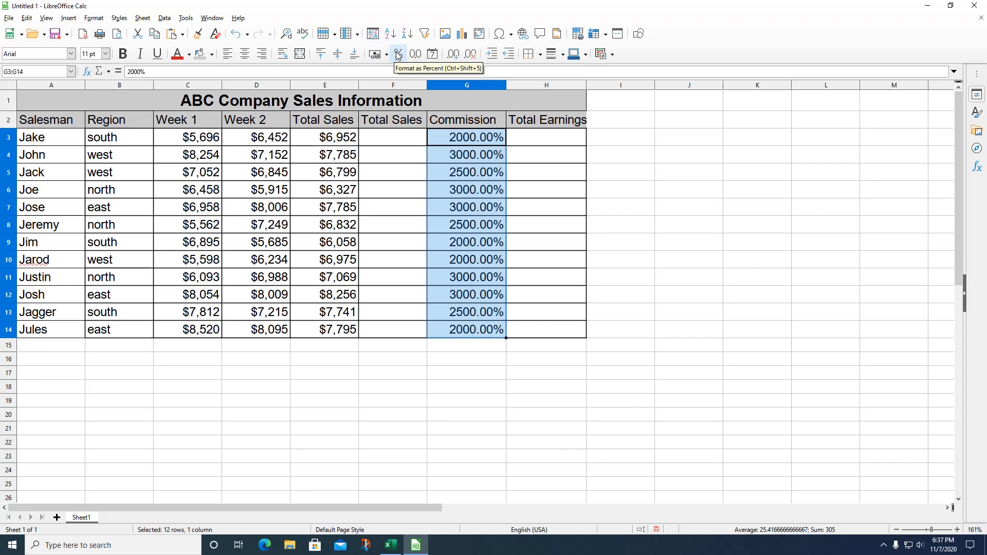
{"action": "left_click", "coordinate": [471, 54]}
{"action": "left_click", "coordinate": [472, 56]}
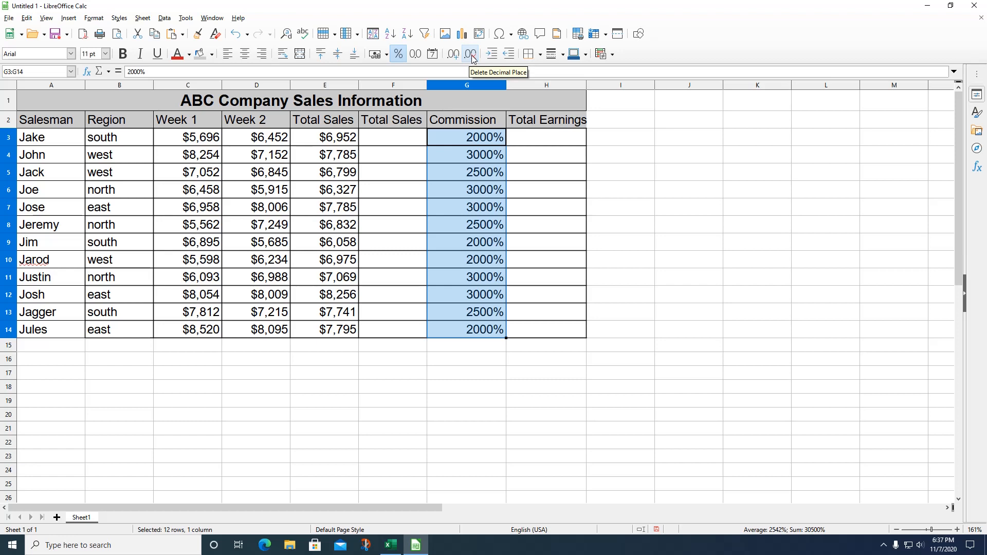
Step: Left-align the commission values in G3:G14 with one level of indent
{"action": "left_click", "coordinate": [512, 58]}
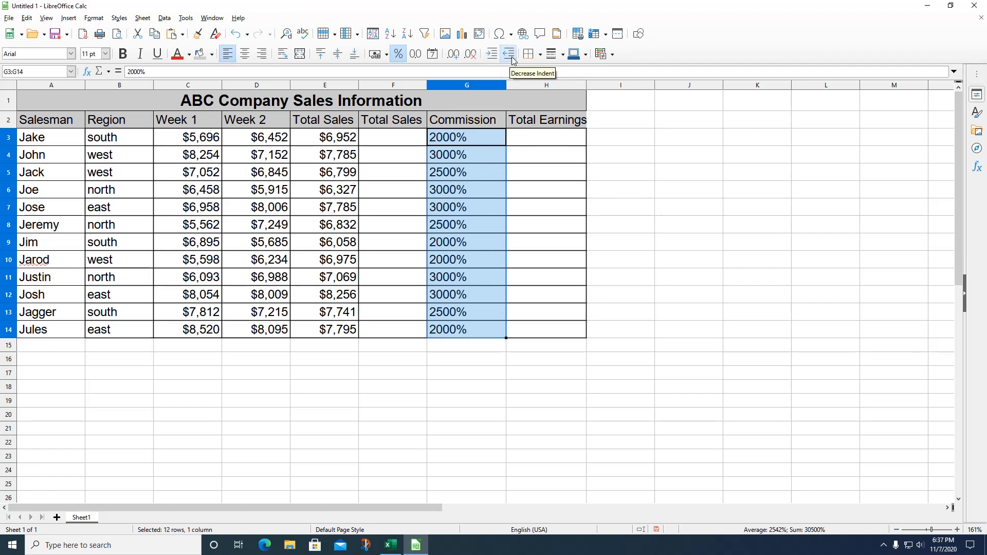
{"action": "left_click", "coordinate": [492, 55]}
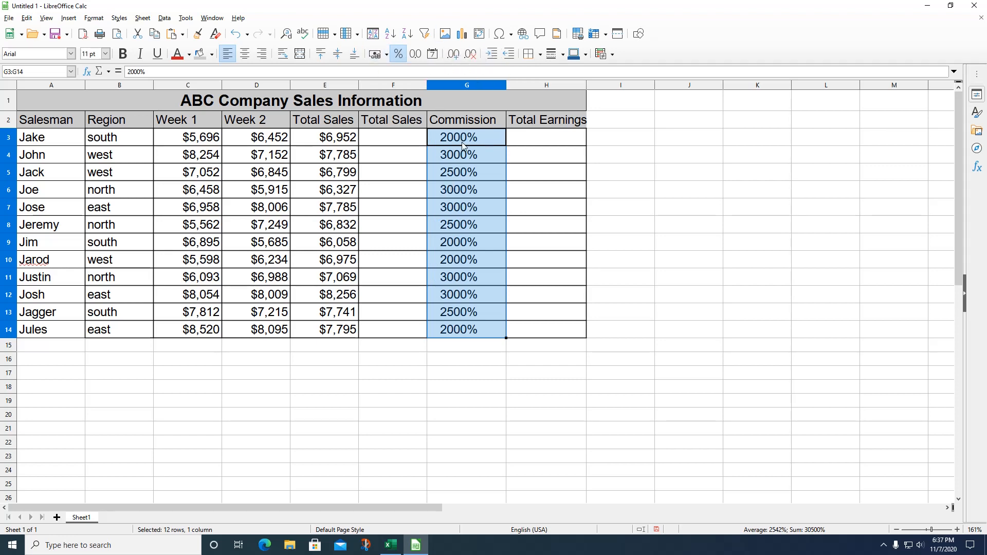
Step: Switch the commission values in G3:G14 to plain number format without decimal places
{"action": "left_click", "coordinate": [415, 54]}
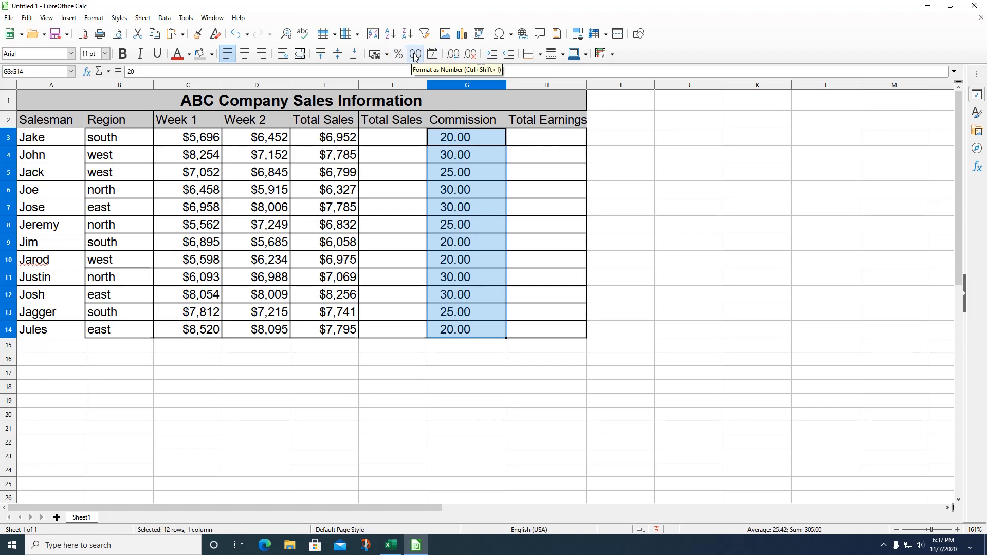
{"action": "left_click", "coordinate": [475, 59]}
{"action": "left_click", "coordinate": [471, 54]}
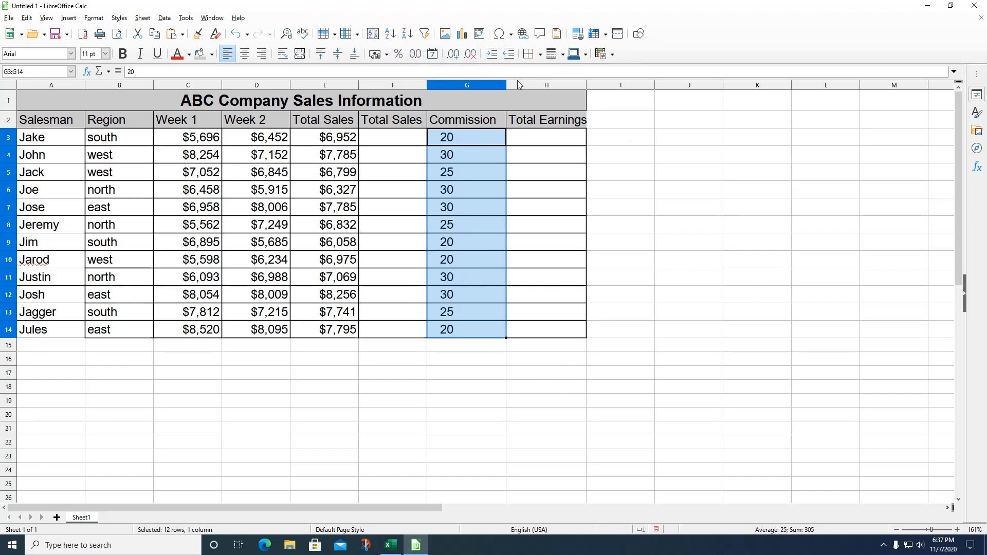
{"action": "left_click", "coordinate": [687, 176]}
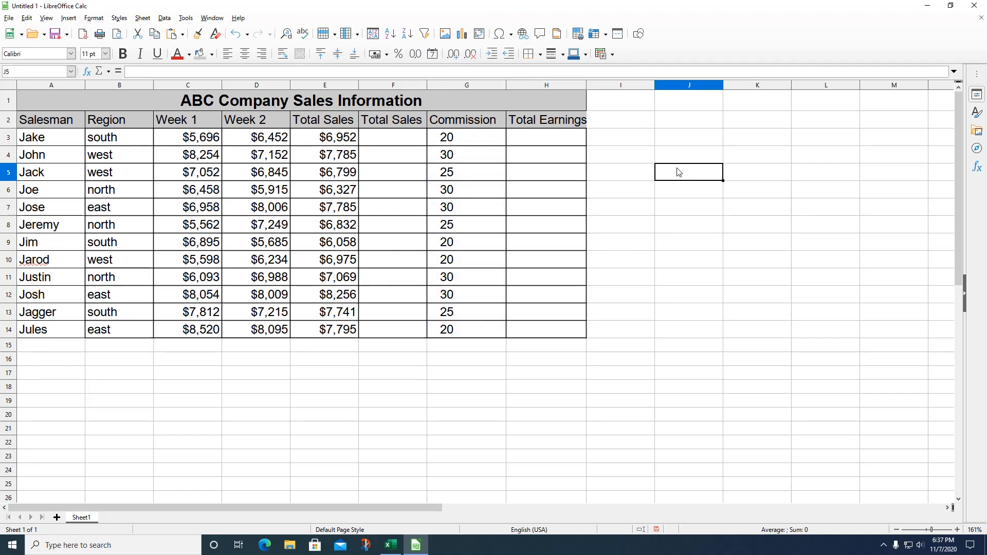
Step: Apply the percent format to the commission cells G3:G14 again, with no decimal places
{"action": "left_click", "coordinate": [496, 148]}
{"action": "left_click_drag", "start_coordinate": [468, 140], "coordinate": [452, 335]}
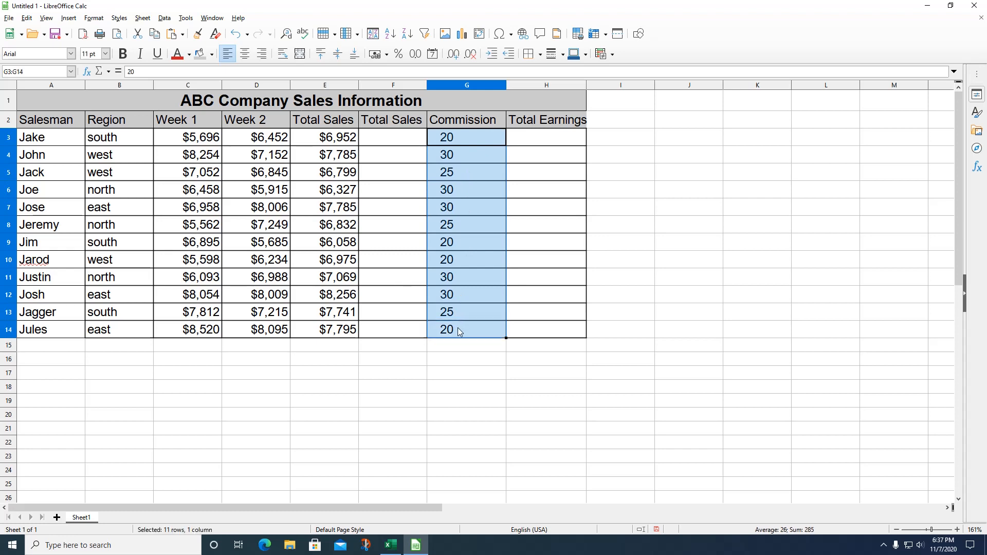
{"action": "left_click", "coordinate": [396, 54]}
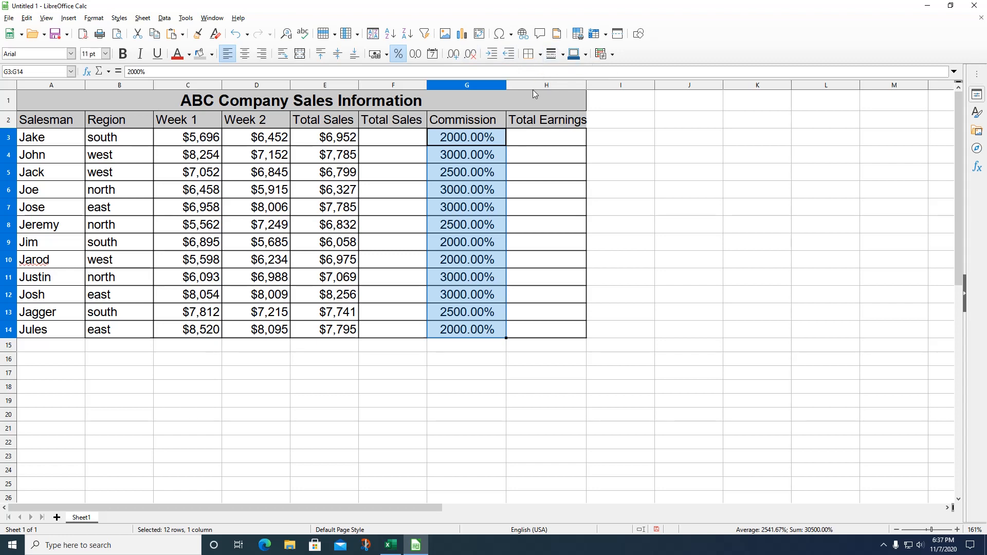
{"action": "left_click", "coordinate": [456, 60]}
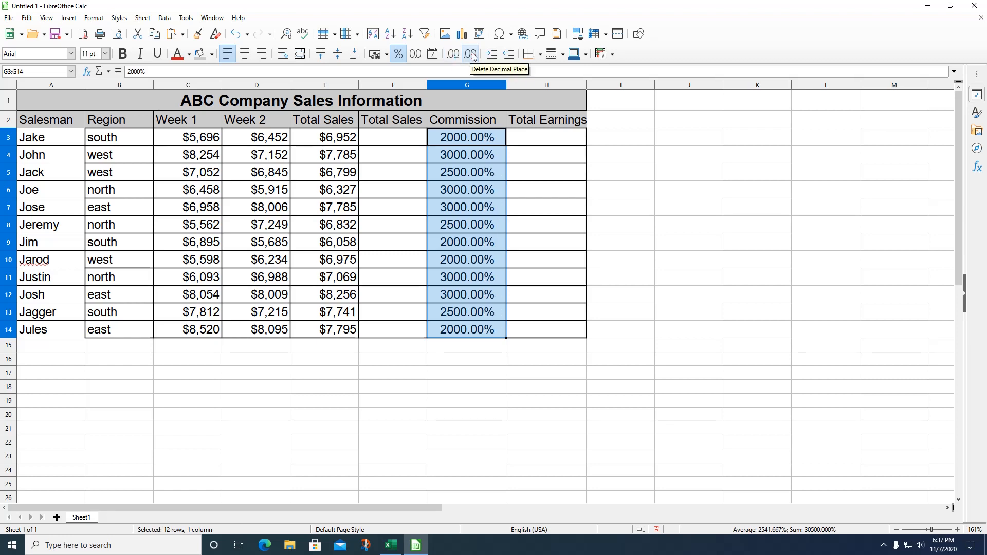
{"action": "left_click", "coordinate": [472, 55]}
{"action": "left_click", "coordinate": [471, 54]}
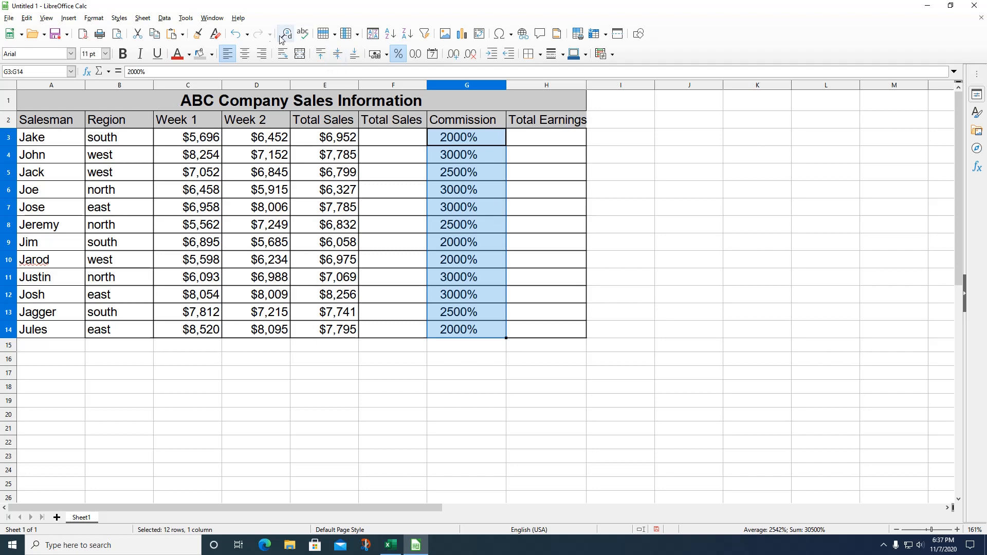
{"action": "left_click", "coordinate": [170, 19]}
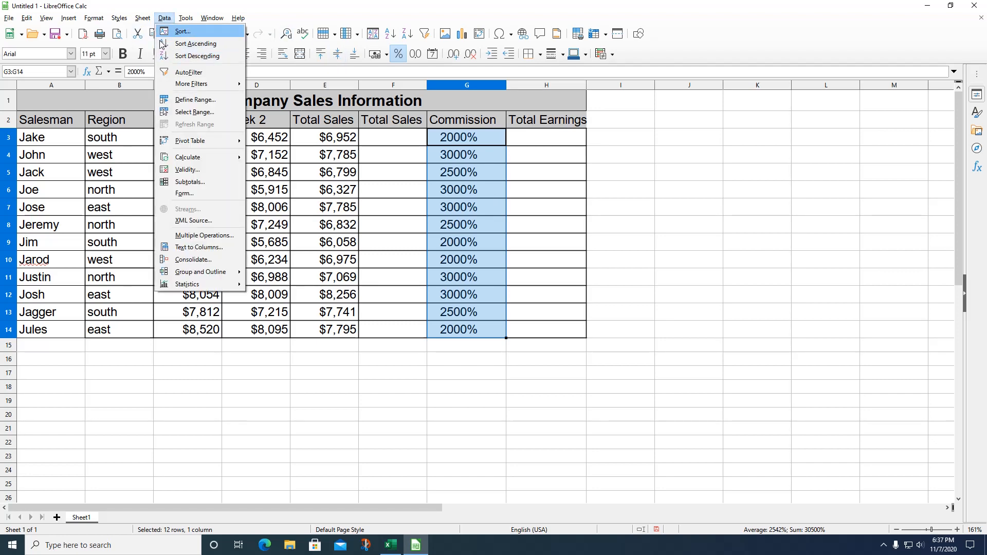
{"action": "mouse_move", "coordinate": [89, 17]}
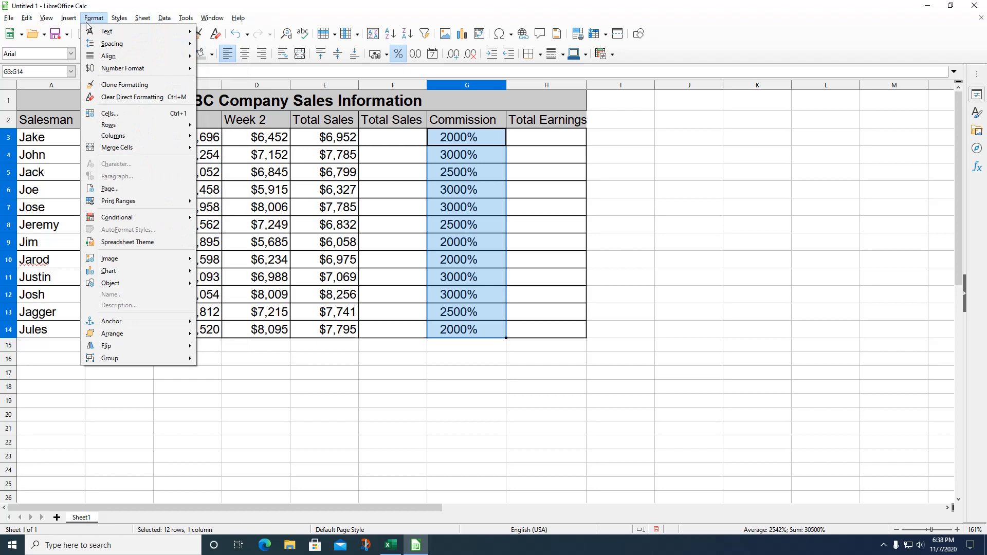
Step: Set the commission in cell G4 to 20% and the one in G3 to .20%
{"action": "mouse_move", "coordinate": [100, 69]}
{"action": "left_click", "coordinate": [489, 141]}
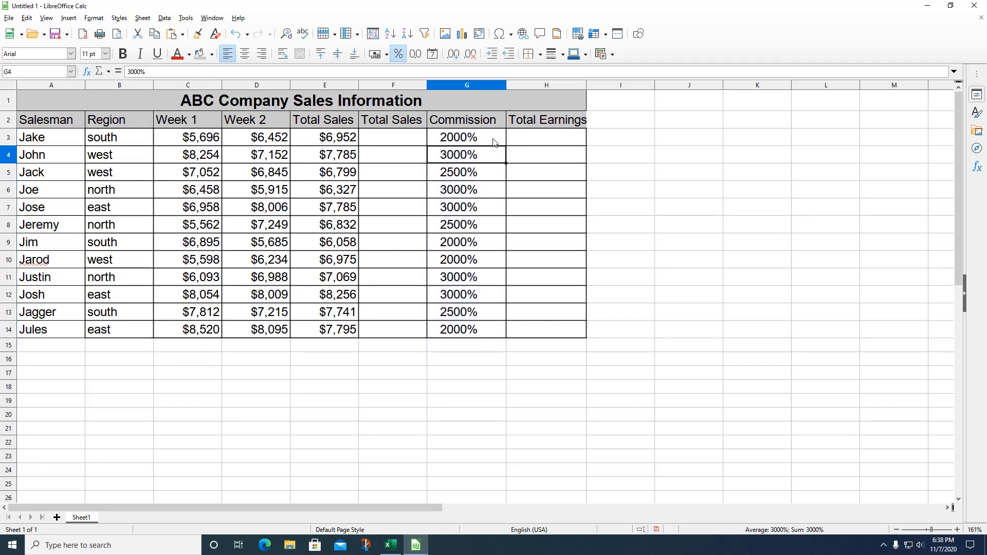
{"action": "type", "text": "20"}
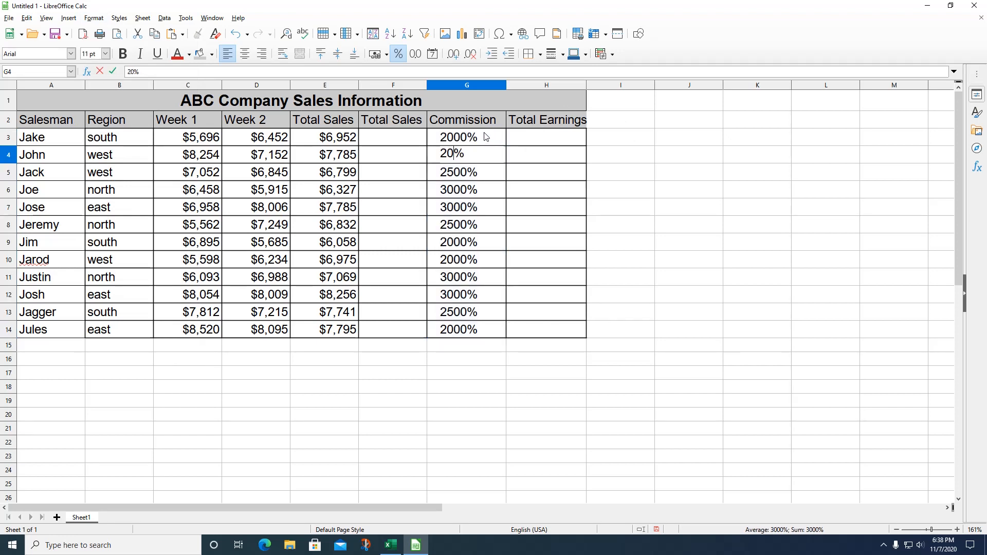
{"action": "left_click", "coordinate": [482, 136]}
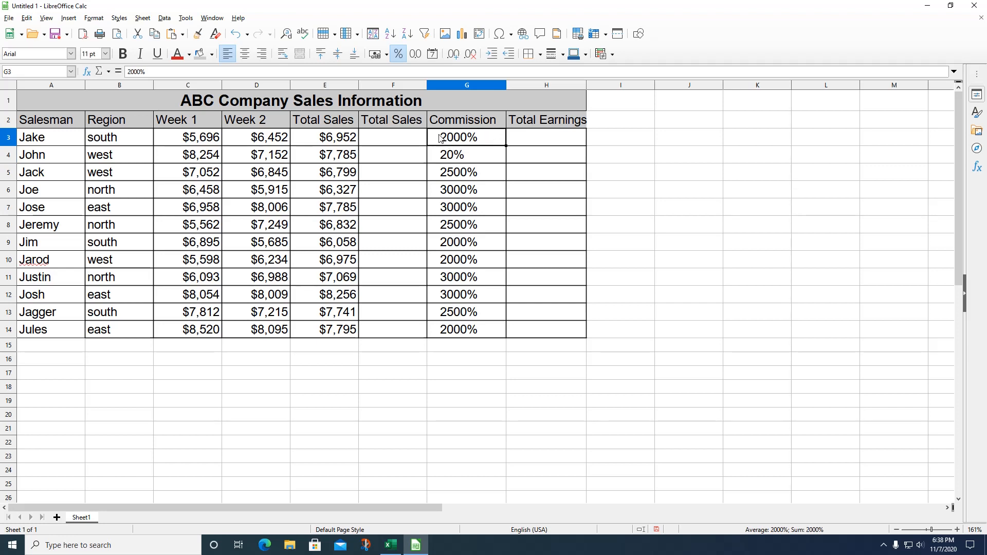
{"action": "type", "text": ".2"}
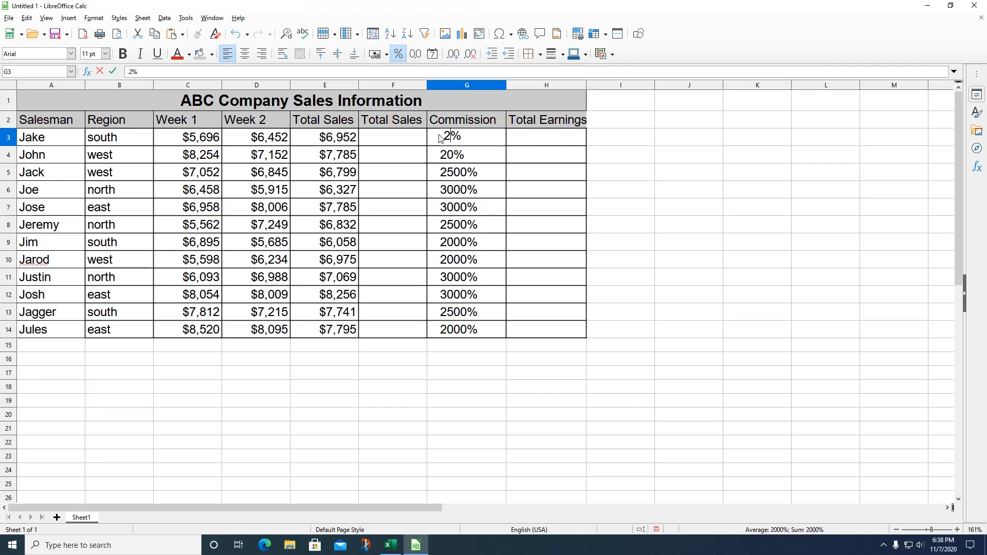
{"action": "type", "text": "0"}
{"action": "key", "text": "Return"}
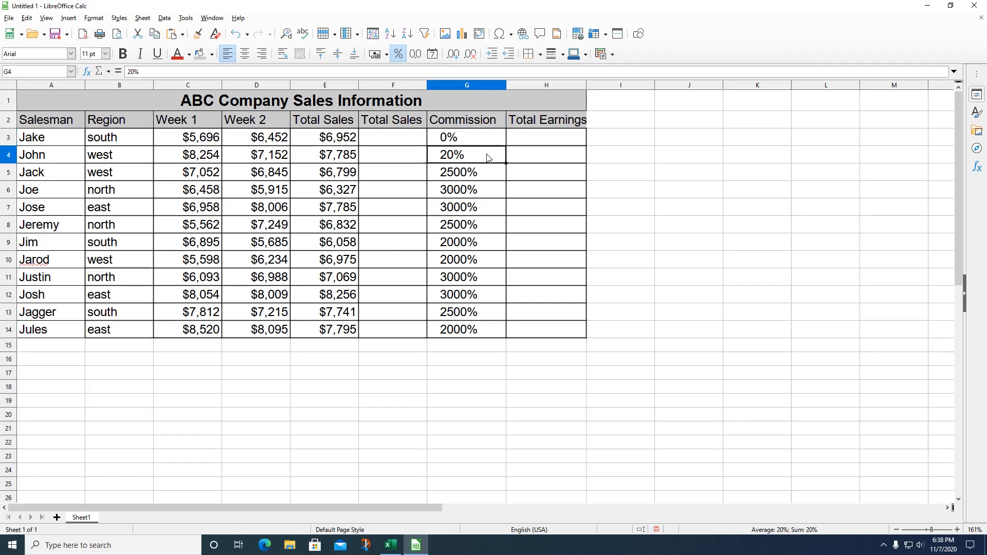
Step: Re-enter .20% as the commission in cell G3
{"action": "left_click", "coordinate": [444, 136]}
{"action": "left_click", "coordinate": [446, 153]}
{"action": "left_click", "coordinate": [436, 137]}
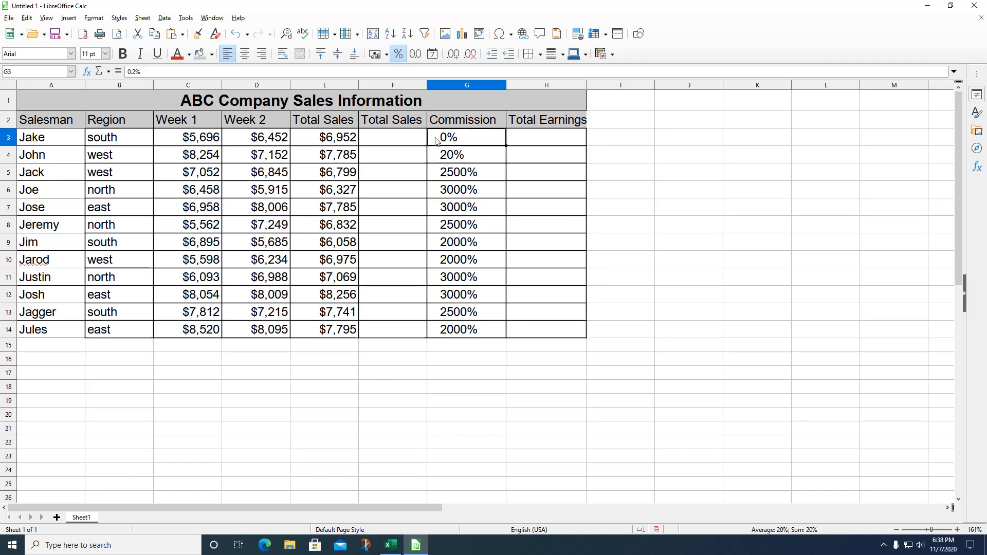
{"action": "type", "text": ".2"}
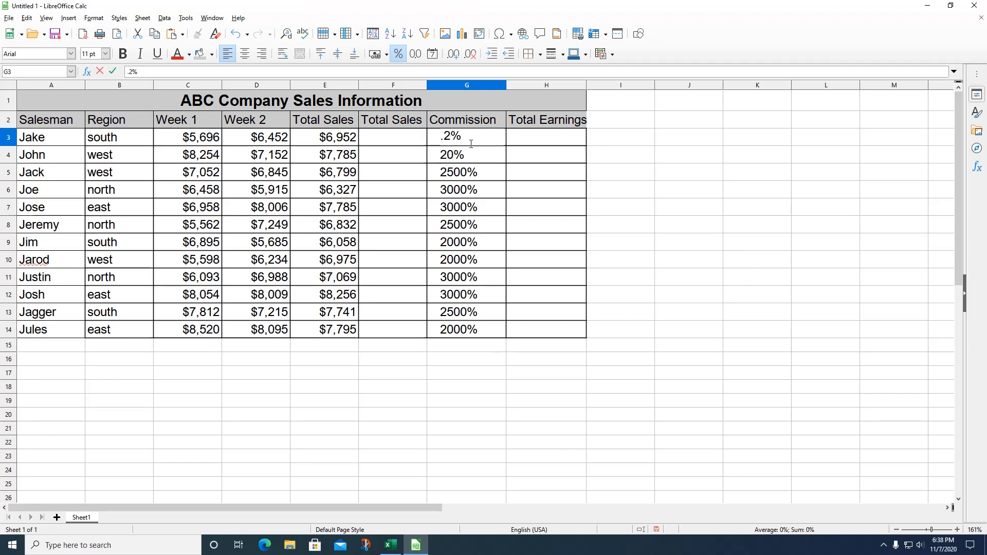
{"action": "type", "text": "0"}
{"action": "key", "text": "Return"}
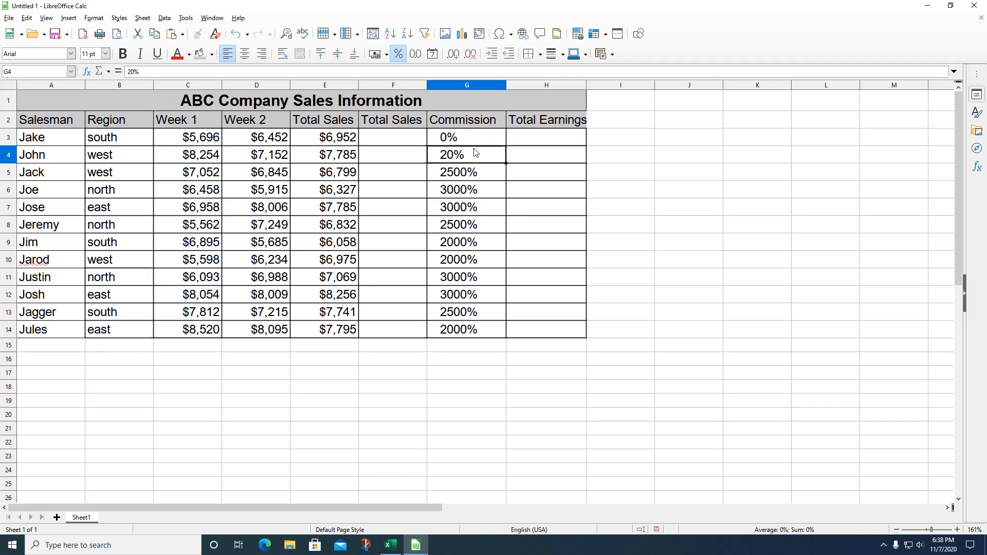
Step: Remove the percent format from the commission cells G3:G14
{"action": "left_click", "coordinate": [462, 137]}
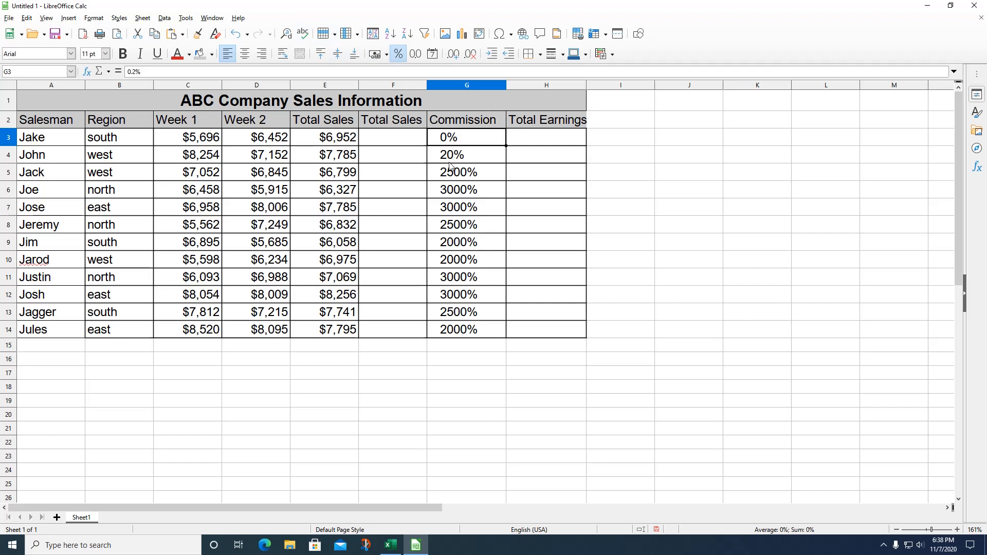
{"action": "left_click_drag", "start_coordinate": [448, 139], "coordinate": [449, 331]}
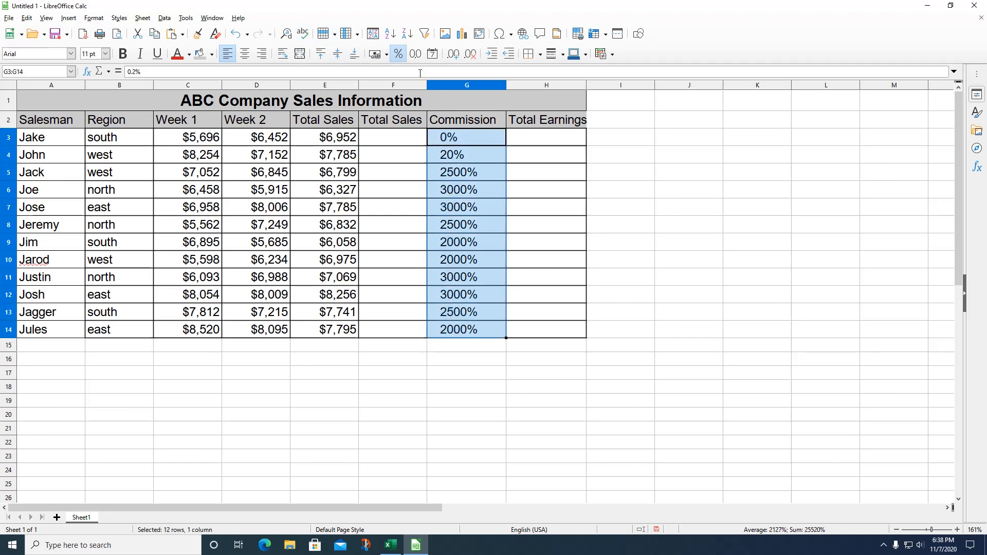
{"action": "left_click", "coordinate": [398, 55]}
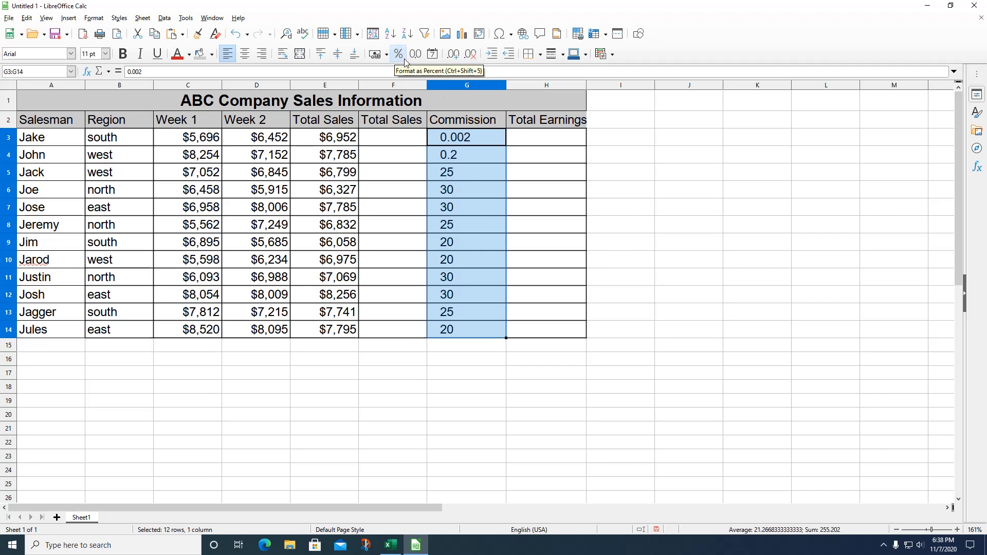
{"action": "left_click", "coordinate": [496, 141]}
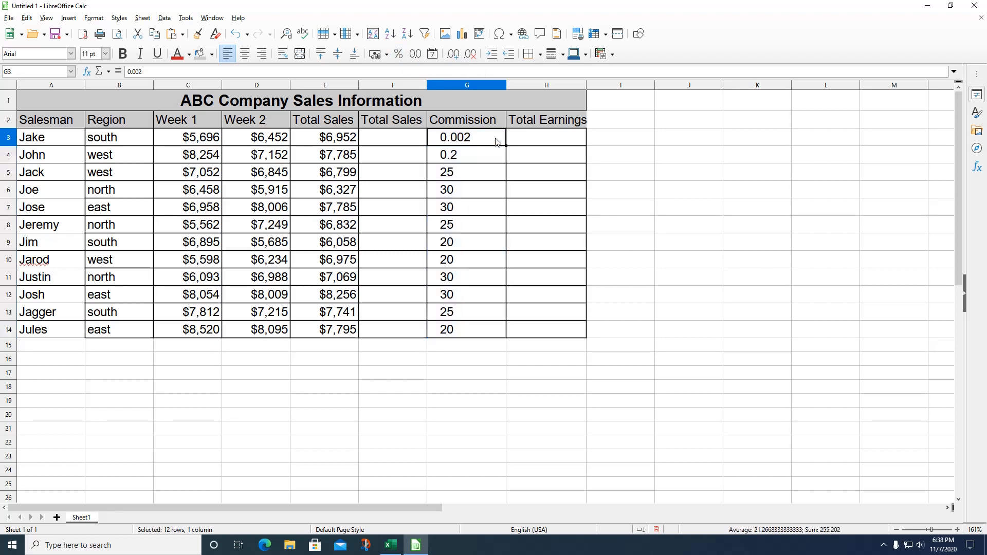
{"action": "key", "text": "BackSpace"}
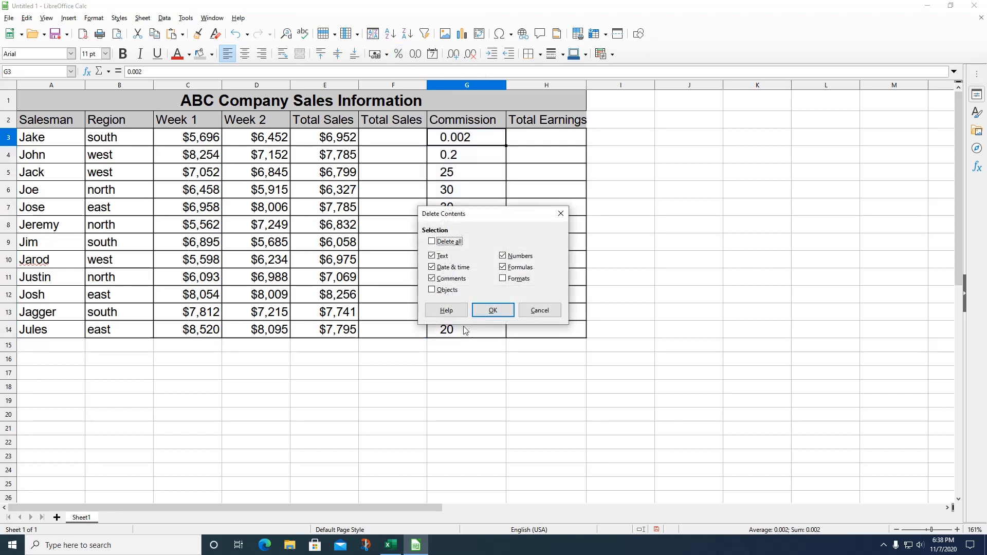
{"action": "left_click", "coordinate": [539, 310]}
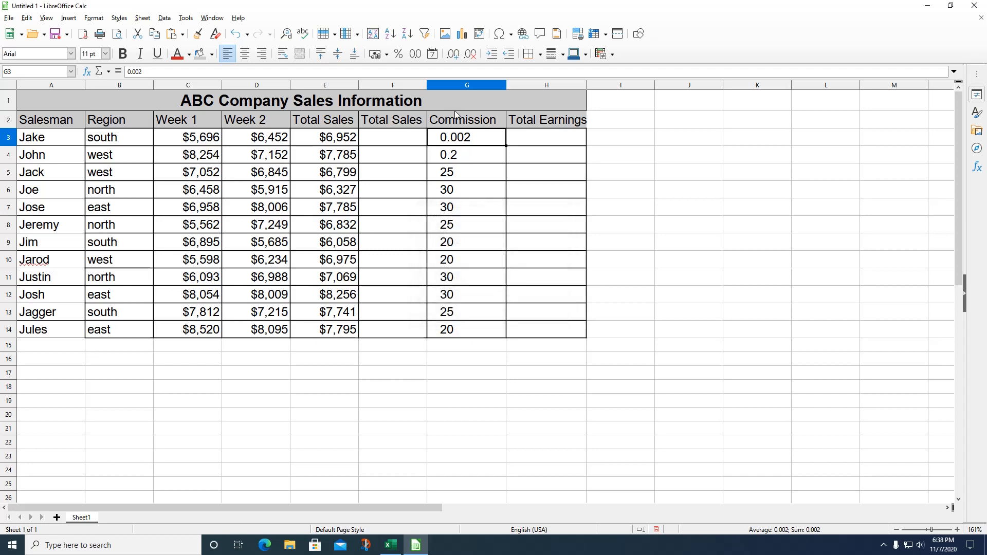
{"action": "left_click", "coordinate": [683, 229]}
Step: Delete all contents and formatting from commission cell G3 and enter .2 in it
{"action": "left_click", "coordinate": [473, 141]}
{"action": "key", "text": "BackSpace"}
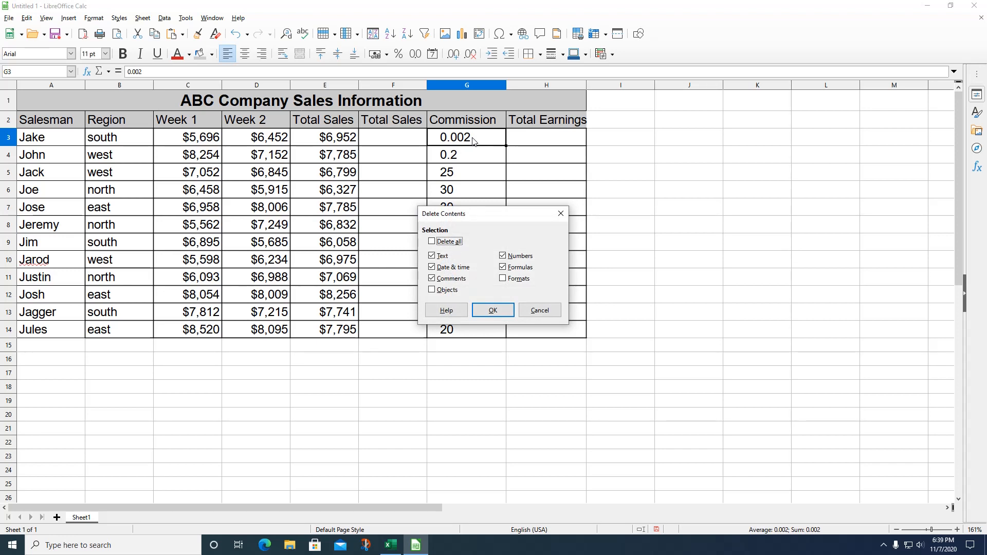
{"action": "left_click", "coordinate": [449, 242]}
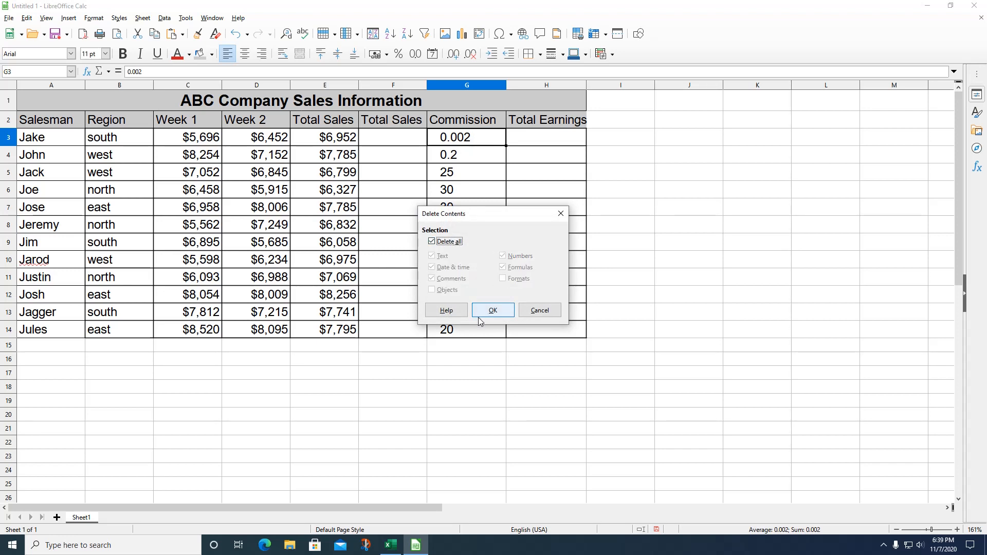
{"action": "left_click", "coordinate": [492, 312]}
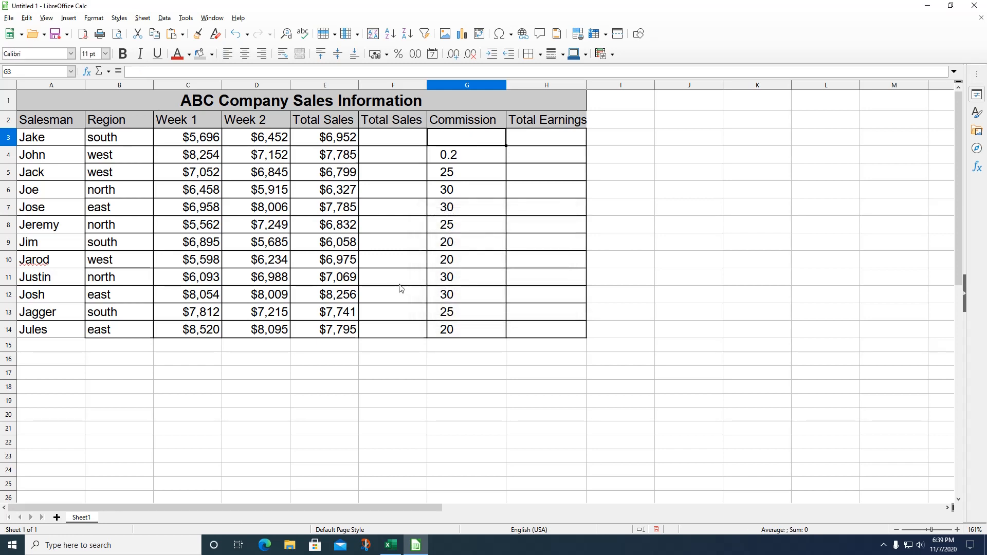
{"action": "type", "text": ".2"}
{"action": "left_click", "coordinate": [461, 176]}
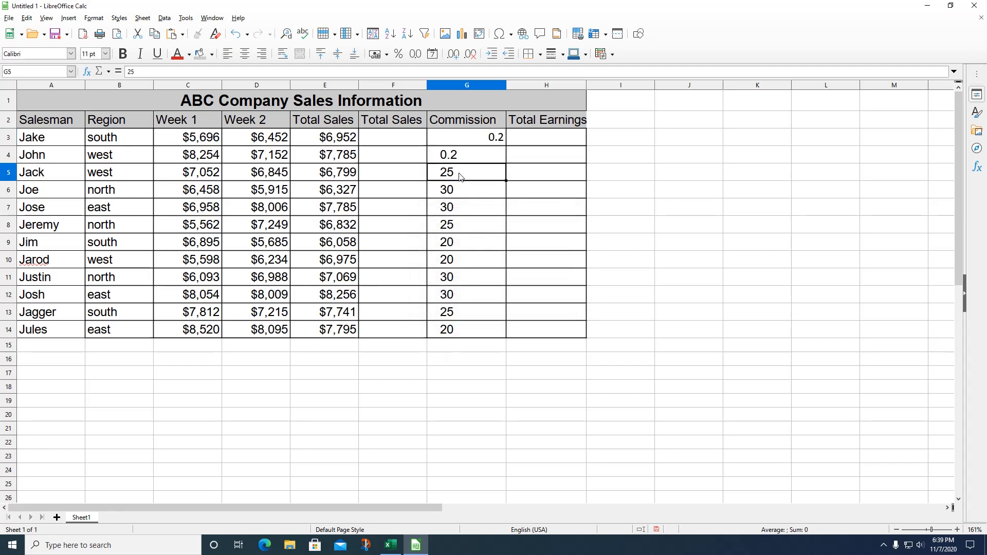
{"action": "left_click", "coordinate": [454, 156]}
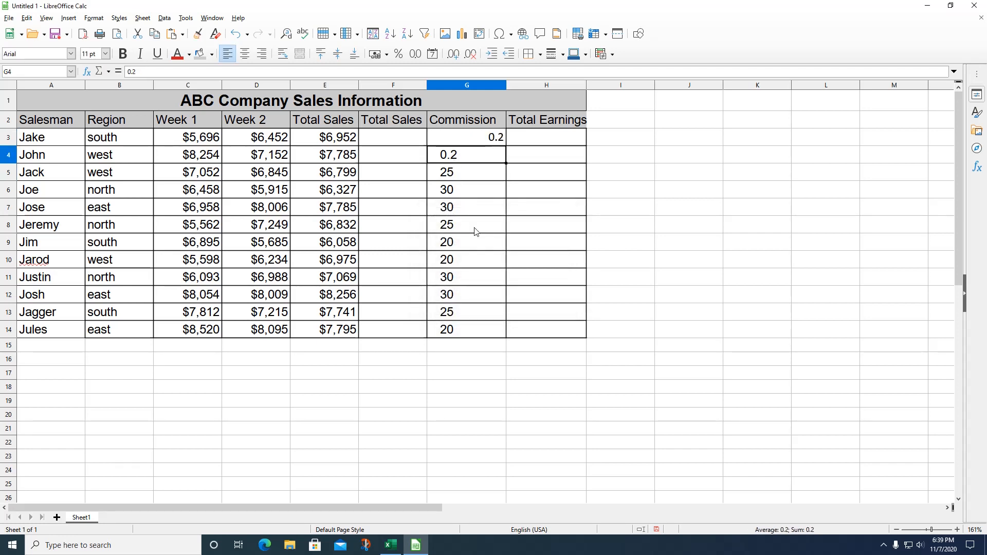
Step: Enter the commissions as decimals: .25 in G5, .3 in G6 and G7, .25 in G8 and .2 in G9
{"action": "left_click", "coordinate": [459, 177]}
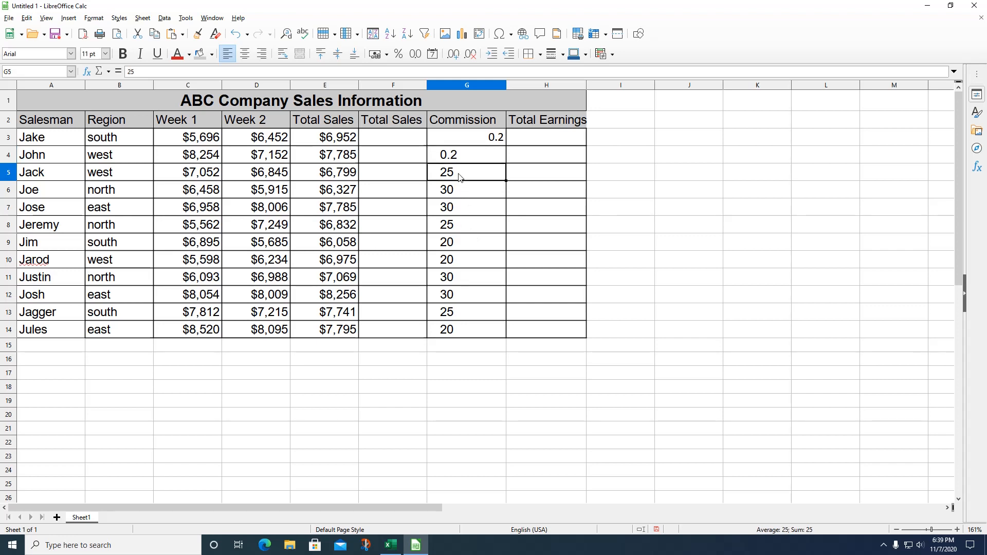
{"action": "type", "text": ".25"}
{"action": "left_click", "coordinate": [463, 194]}
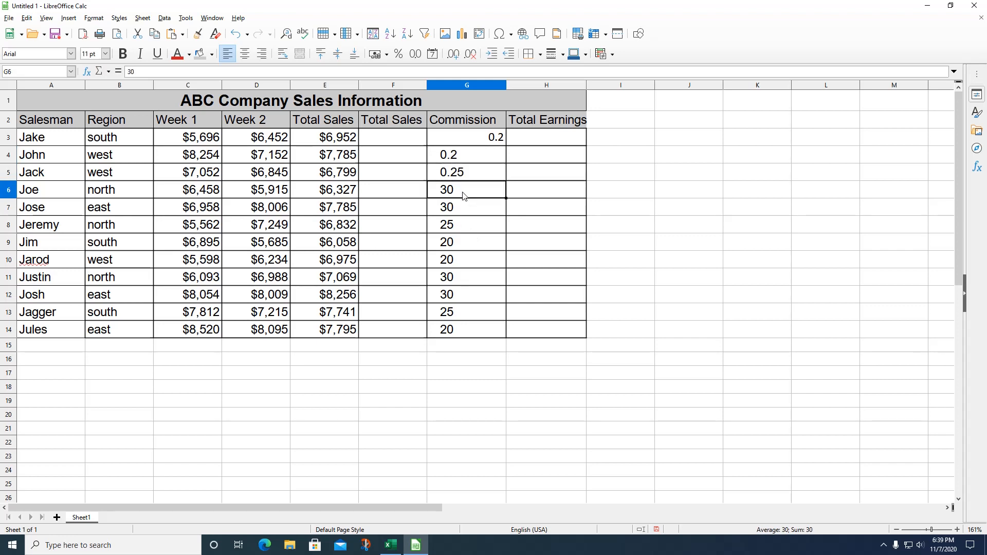
{"action": "type", "text": ".3"}
{"action": "left_click", "coordinate": [457, 213]}
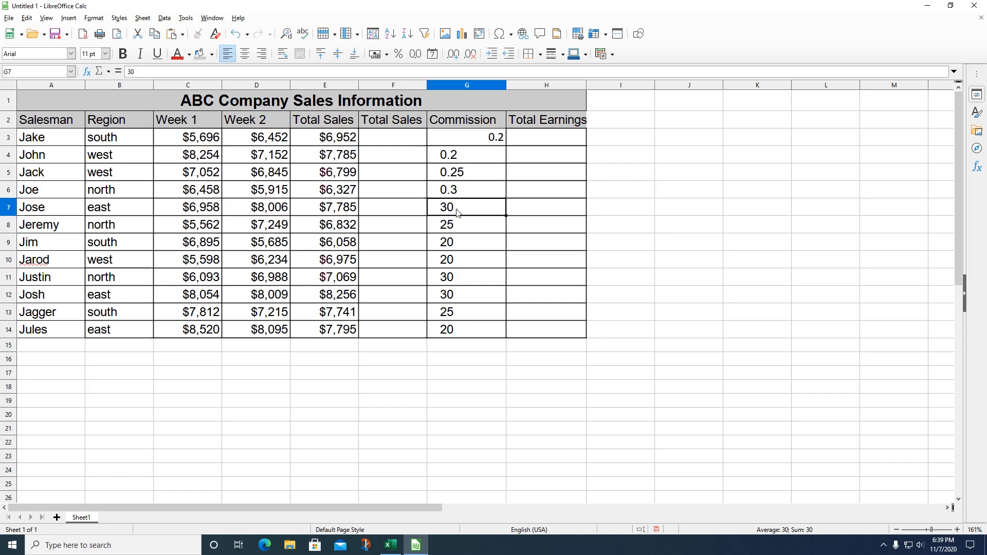
{"action": "type", "text": ".3"}
{"action": "left_click", "coordinate": [458, 226]}
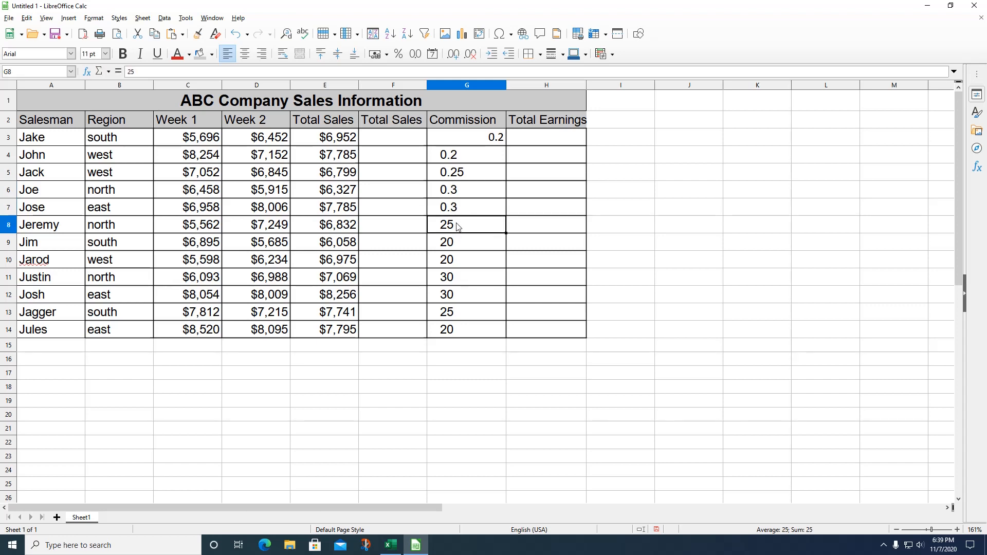
{"action": "type", "text": ".2"}
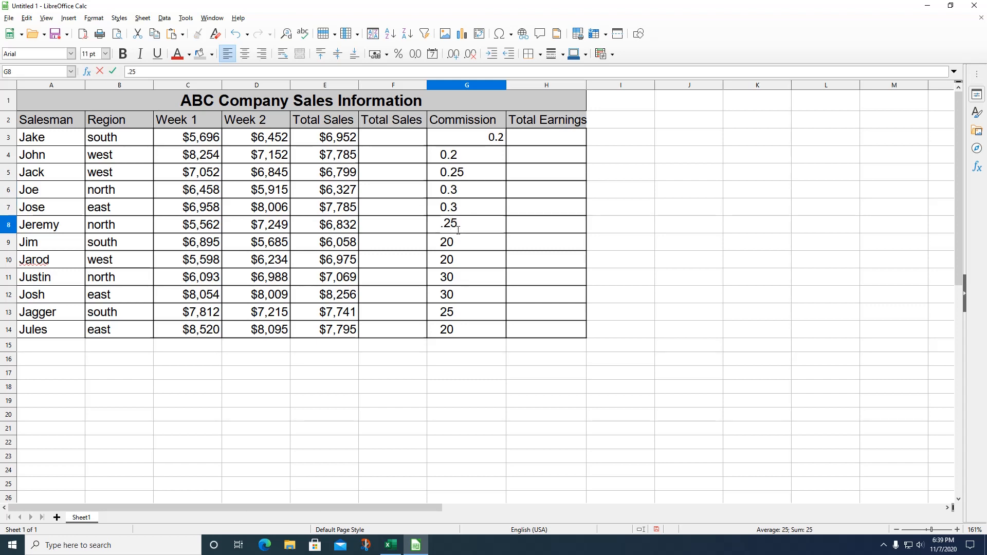
{"action": "left_click", "coordinate": [458, 243]}
{"action": "type", "text": ".2"}
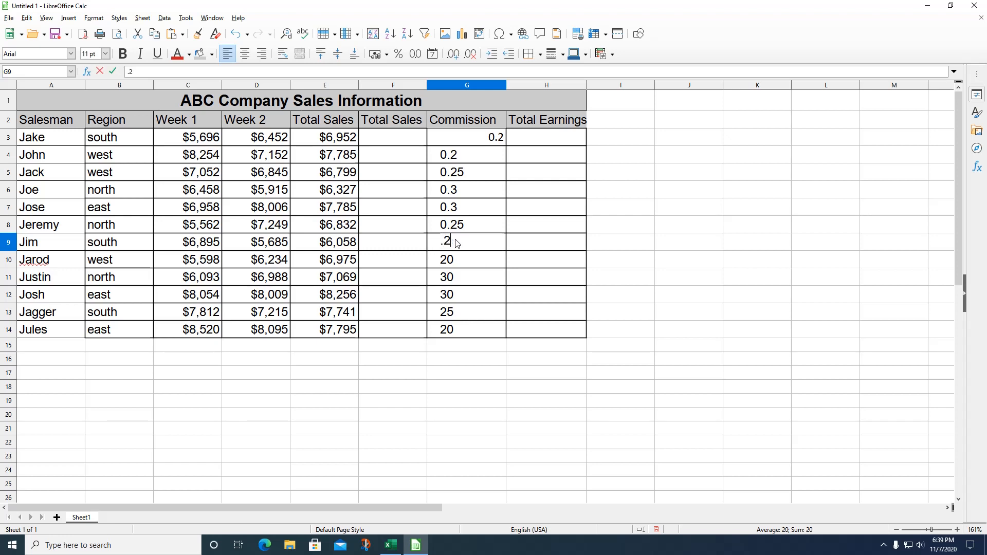
Step: Enter the remaining decimal commissions: .20 in G10, .30 in G11 and G12, .25 in G13 and .20 in G14
{"action": "left_click", "coordinate": [458, 260]}
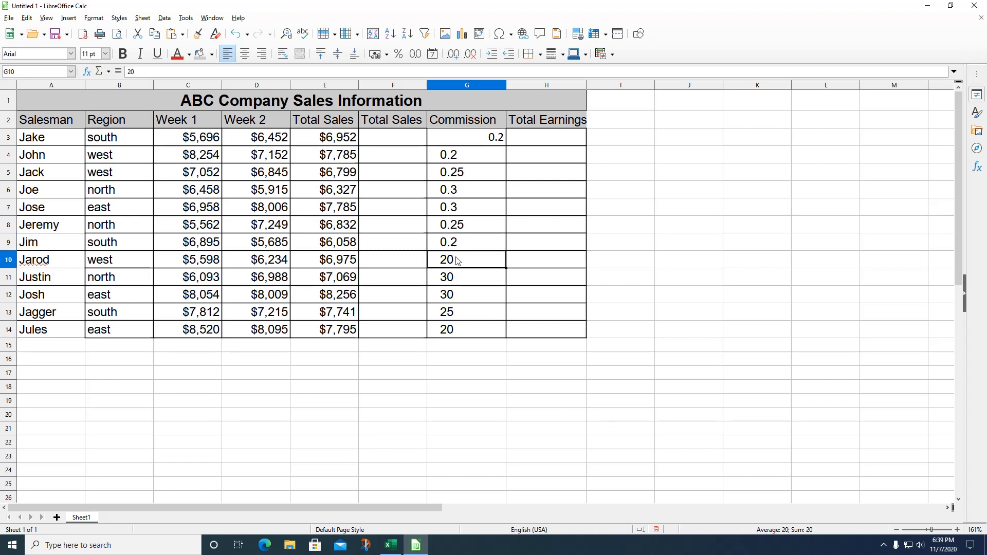
{"action": "type", "text": ".20"}
{"action": "left_click", "coordinate": [466, 276]}
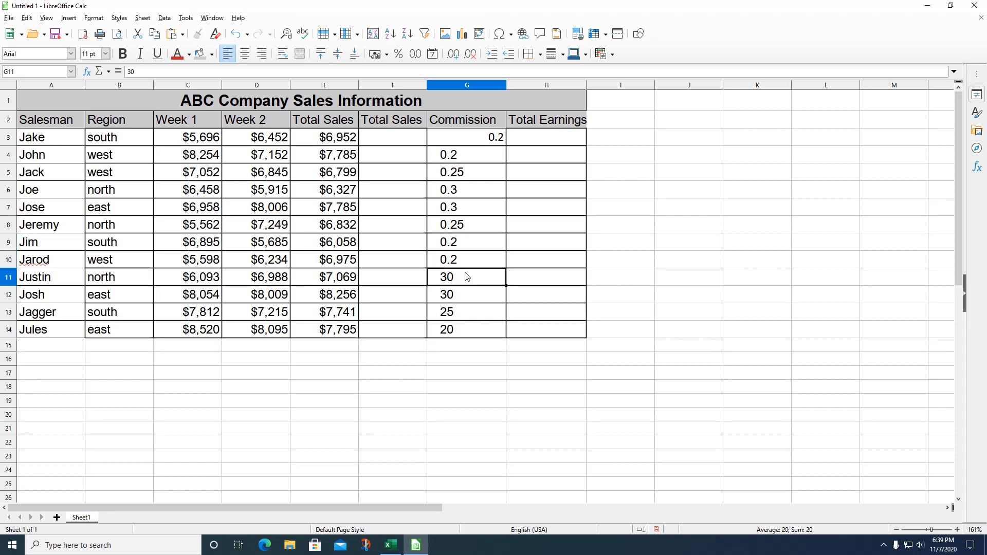
{"action": "type", "text": ".30"}
{"action": "left_click", "coordinate": [469, 292]}
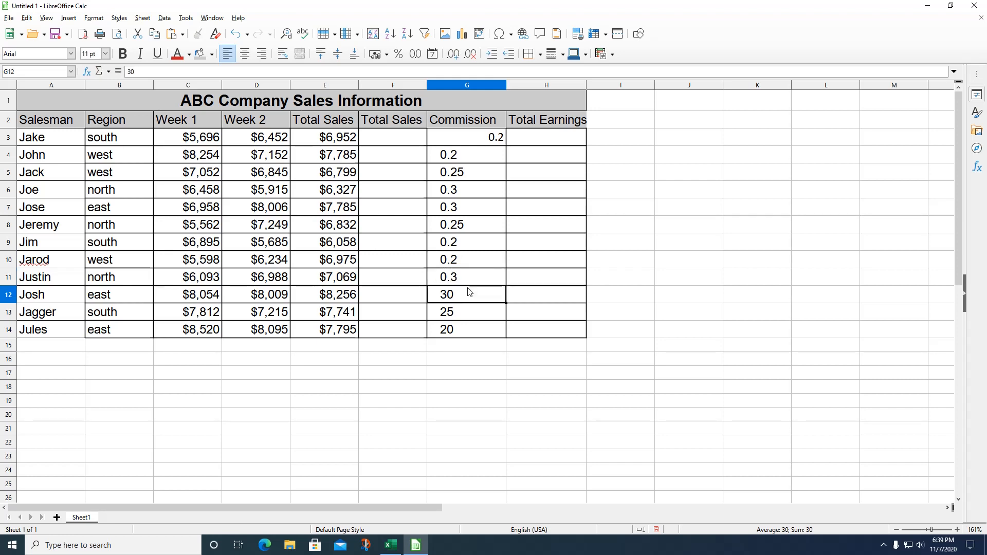
{"action": "type", "text": ".30"}
{"action": "left_click", "coordinate": [467, 316]}
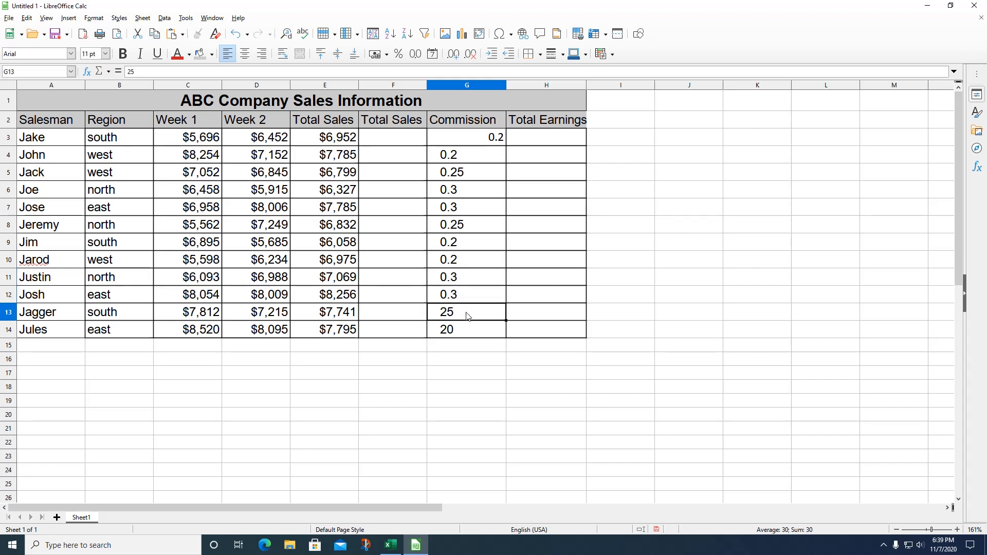
{"action": "type", "text": ".25"}
{"action": "left_click", "coordinate": [466, 333]}
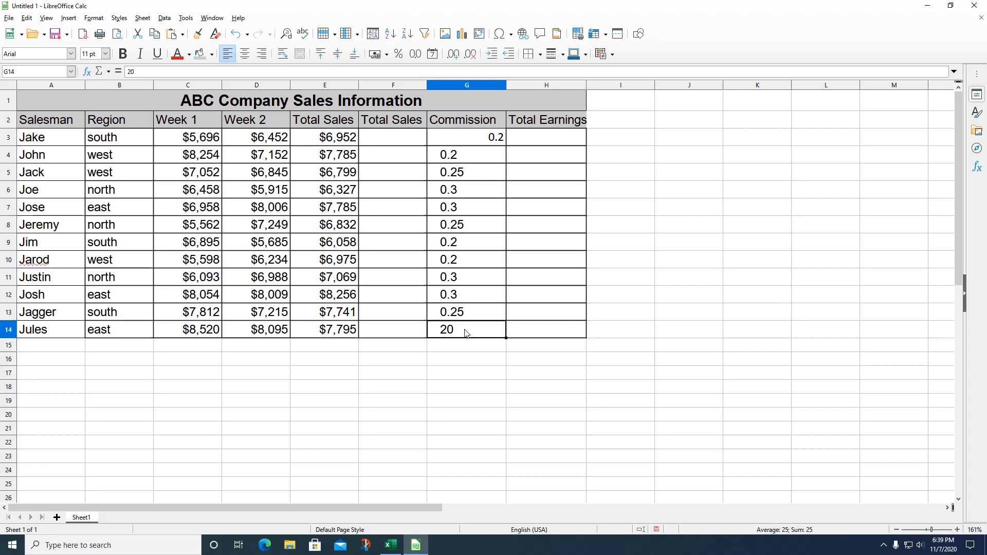
{"action": "type", "text": ".20"}
{"action": "left_click", "coordinate": [534, 282]}
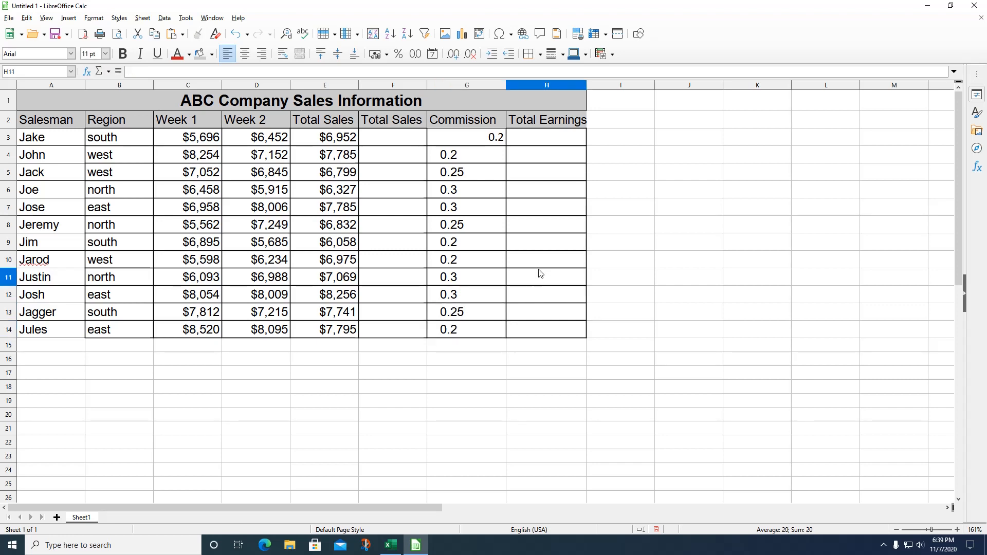
Step: Right-align the commission values in G3:G14
{"action": "left_click", "coordinate": [459, 138]}
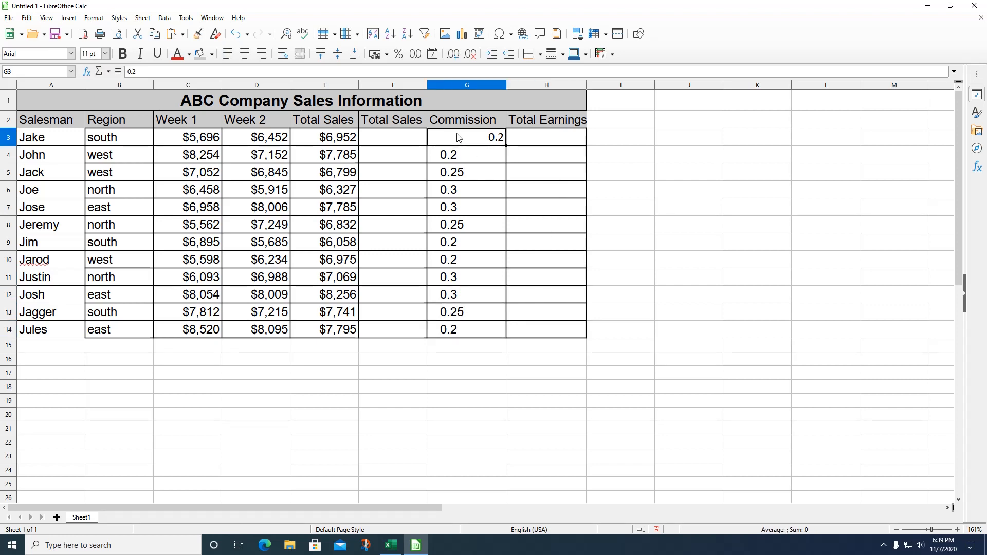
{"action": "left_click_drag", "start_coordinate": [459, 138], "coordinate": [459, 333]}
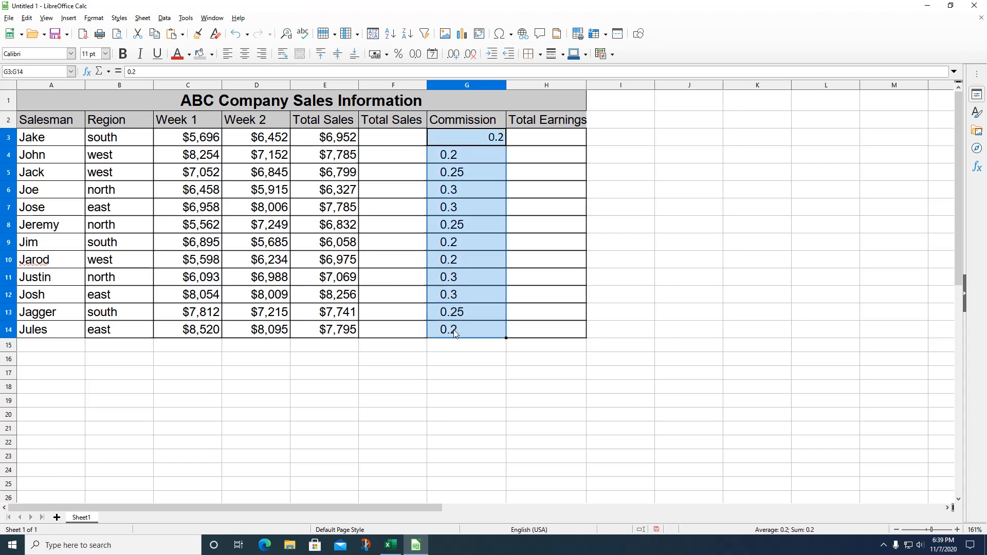
{"action": "left_click", "coordinate": [228, 56]}
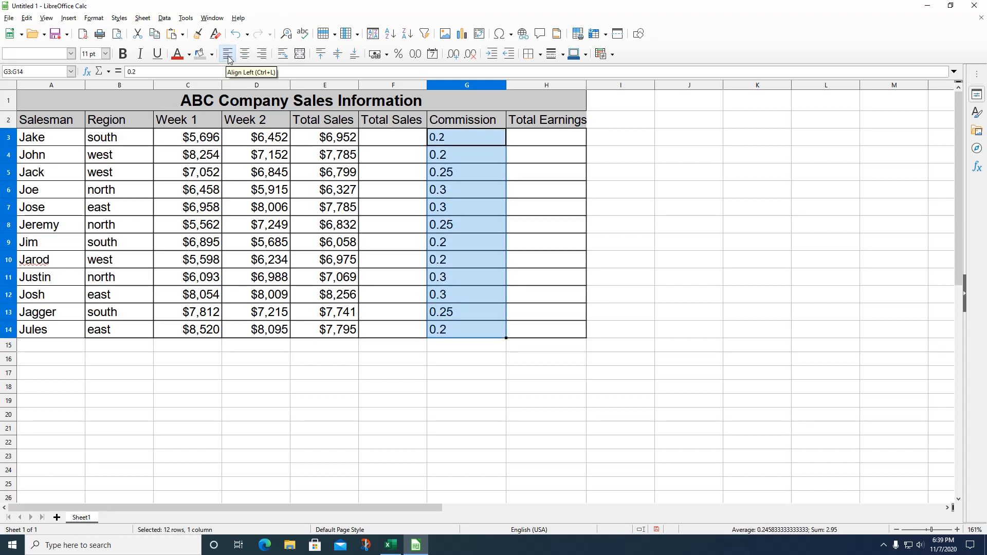
{"action": "left_click", "coordinate": [262, 55]}
{"action": "left_click", "coordinate": [678, 206]}
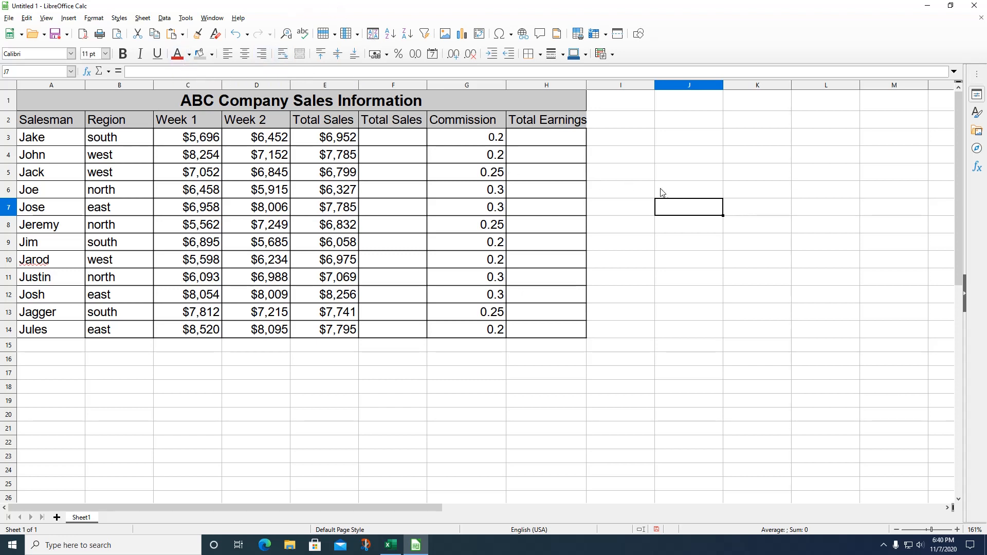
Step: Enter jan in J4 and feb in J5, and autofill the month series down to Oct in J13
{"action": "left_click", "coordinate": [691, 159]}
{"action": "type", "text": "jan"}
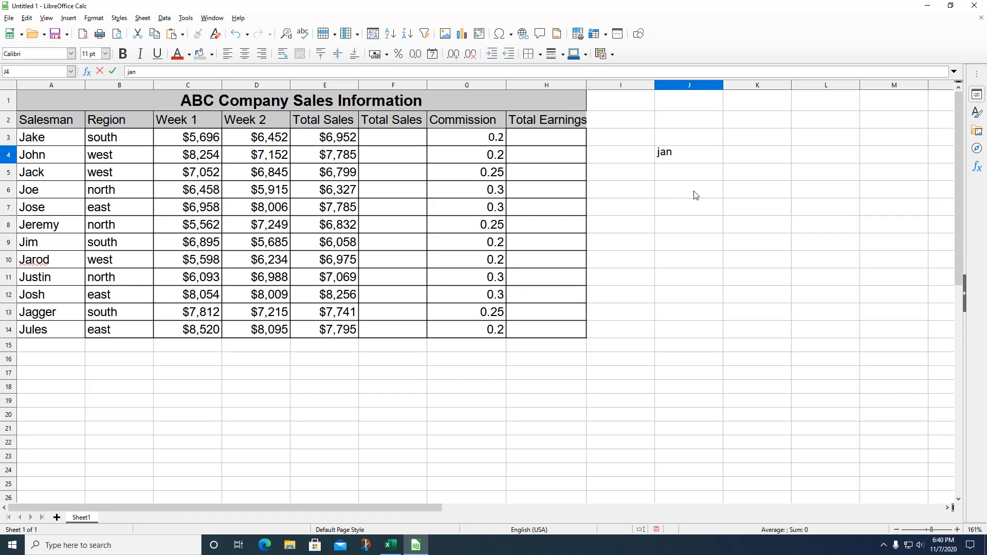
{"action": "key", "text": "Return"}
{"action": "type", "text": "febv"}
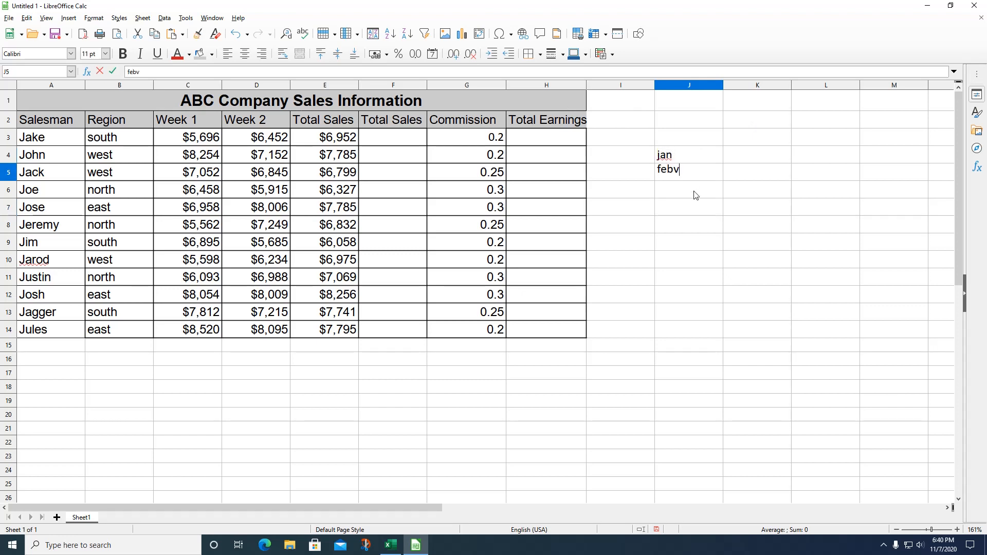
{"action": "key", "text": "Insert"}
{"action": "left_click_drag", "start_coordinate": [701, 159], "coordinate": [727, 327]}
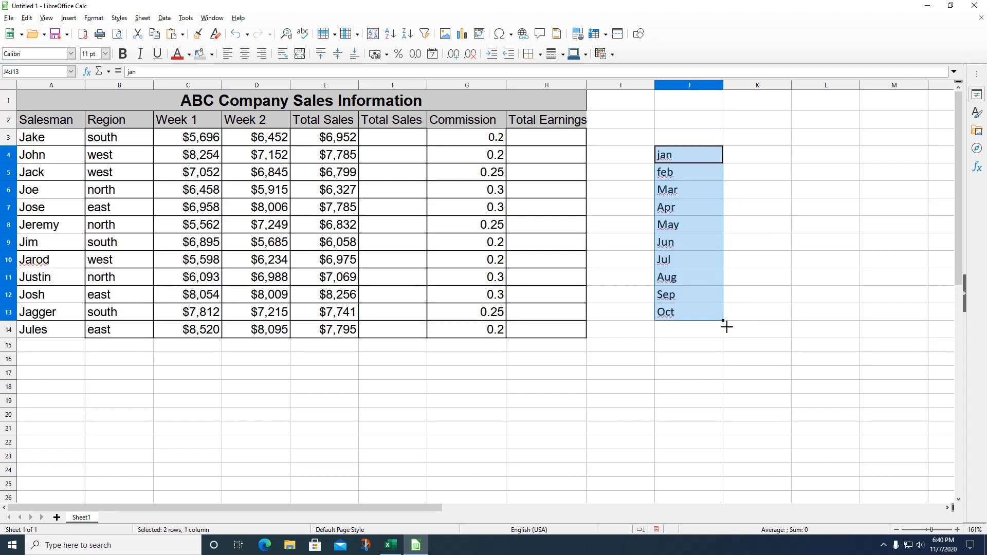
Step: Enter 1, 2 and 3 in K4:K6 and autofill the number series down to 11 in K14
{"action": "left_click", "coordinate": [740, 159]}
{"action": "type", "text": "1"}
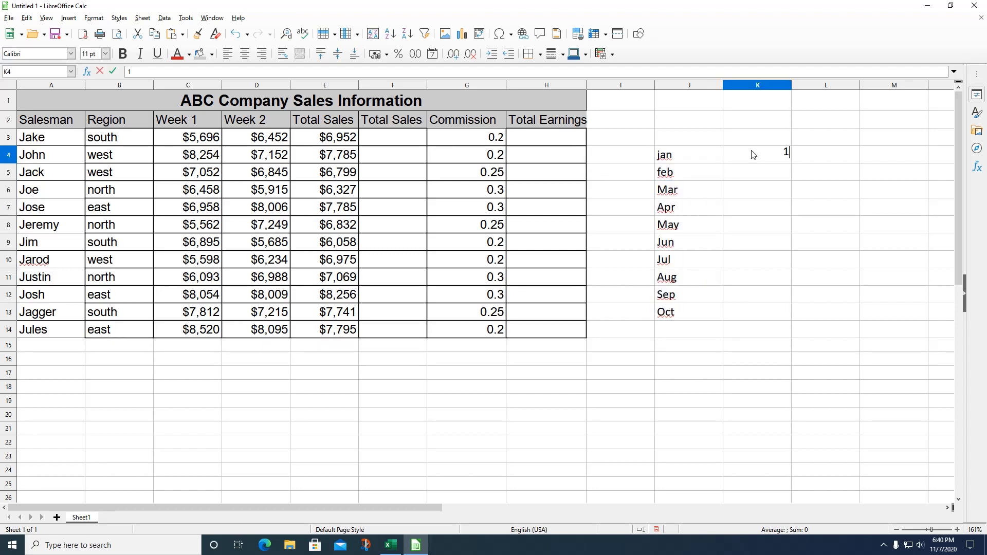
{"action": "key", "text": "Return"}
{"action": "type", "text": "2"}
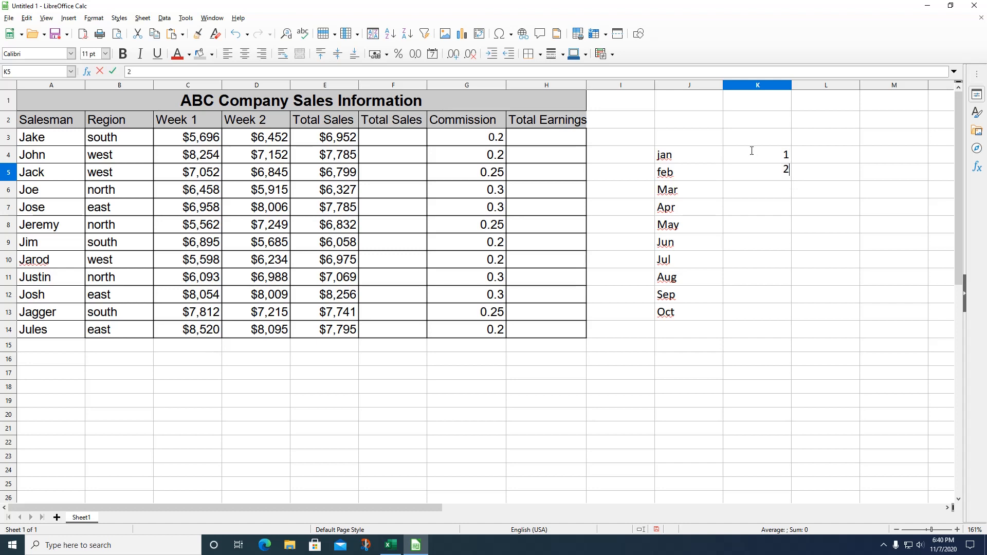
{"action": "key", "text": "Return"}
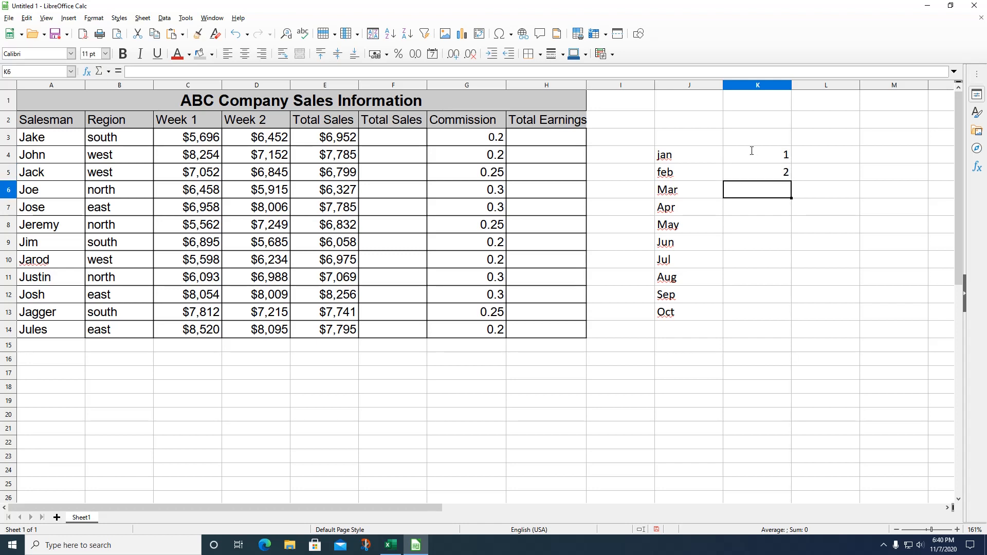
{"action": "type", "text": "3"}
{"action": "left_click_drag", "start_coordinate": [753, 151], "coordinate": [801, 335]}
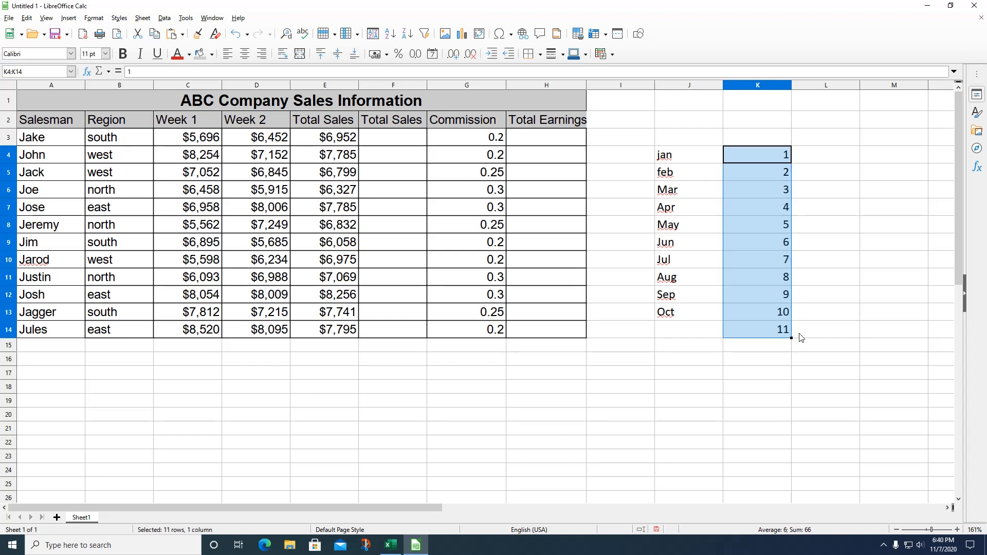
{"action": "left_click", "coordinate": [841, 158]}
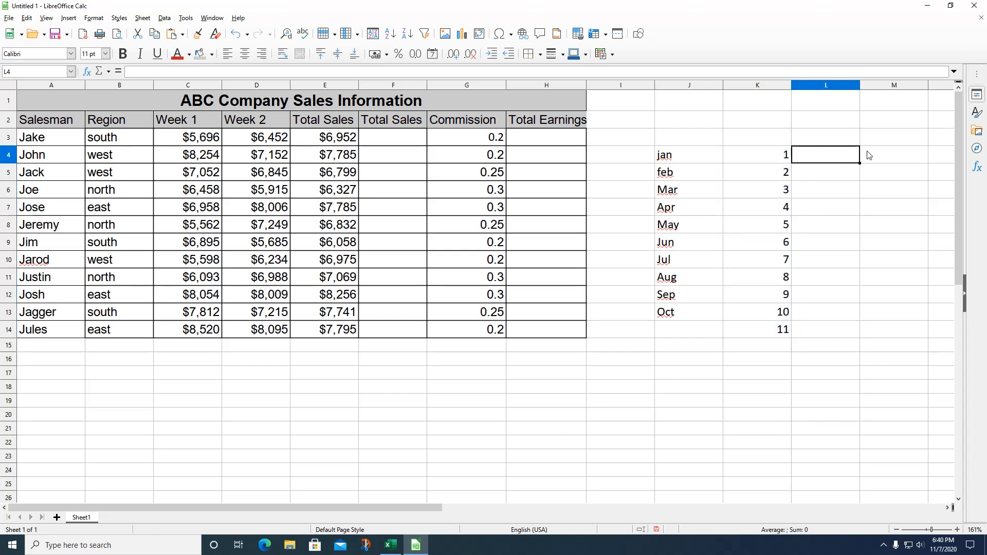
Step: Enter 10 in L4 and 20 in L5 and autofill the series down to 90 in L12
{"action": "type", "text": "10"}
{"action": "key", "text": "Return"}
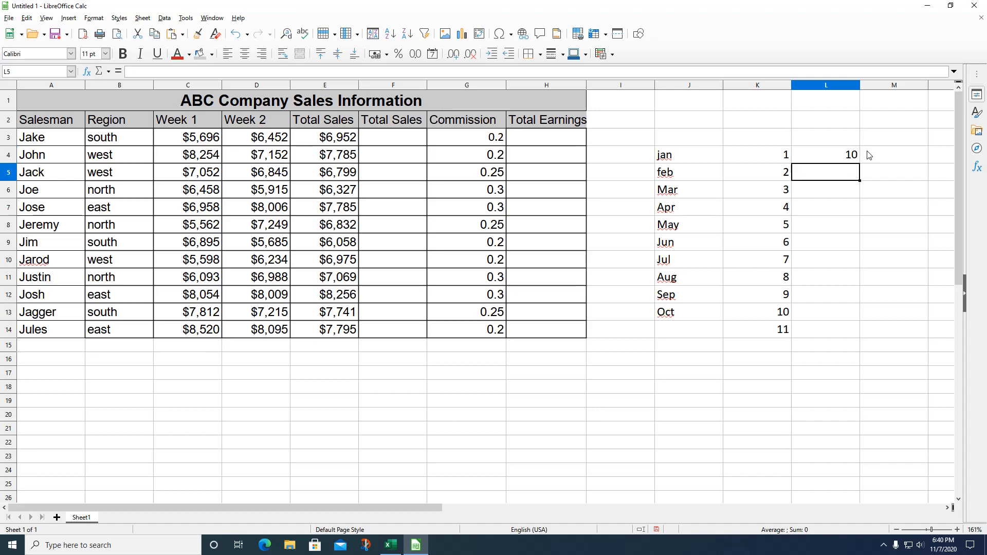
{"action": "type", "text": "20"}
{"action": "left_click", "coordinate": [857, 155]}
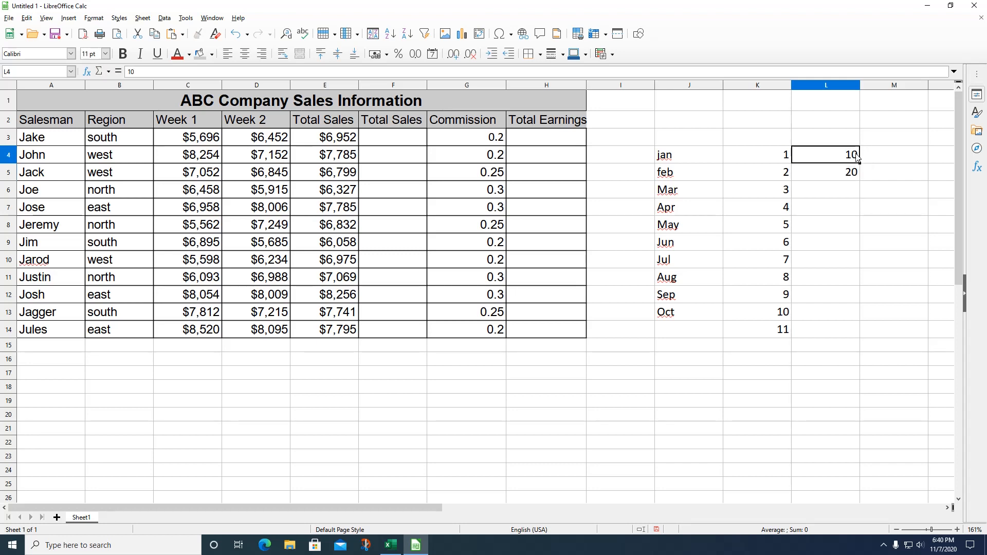
{"action": "left_click_drag", "start_coordinate": [843, 164], "coordinate": [858, 301]}
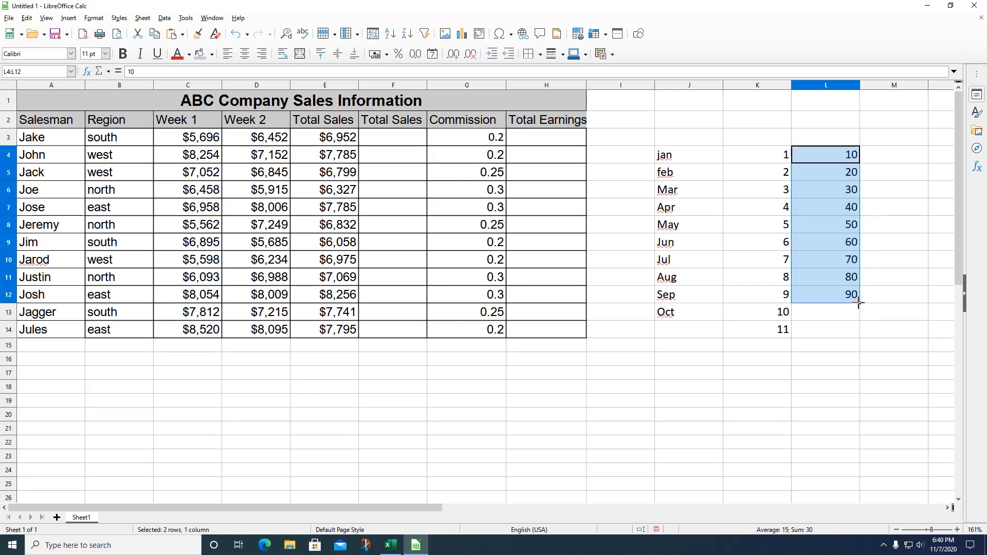
Step: Enter a in M4 and b in M5 and autofill the letters down to M11
{"action": "left_click", "coordinate": [883, 160]}
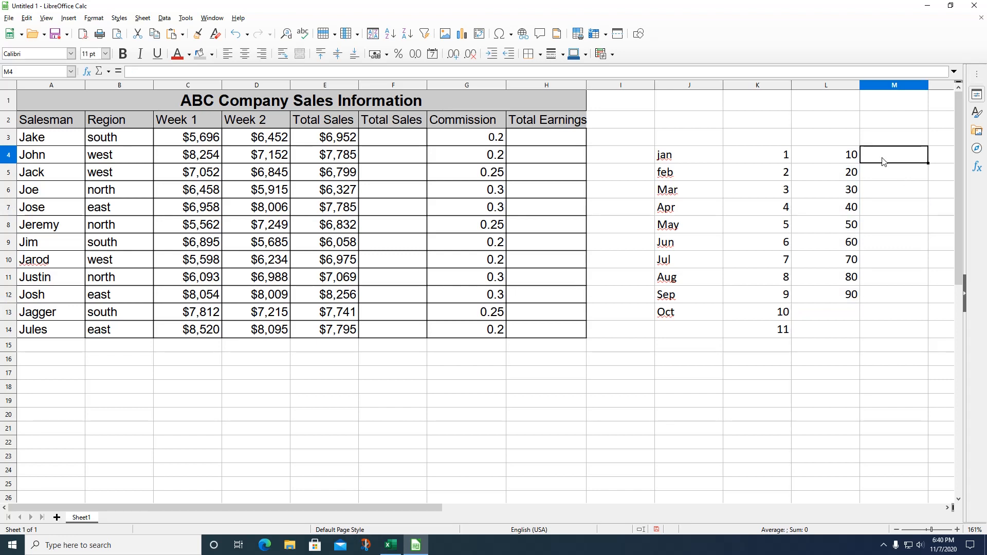
{"action": "type", "text": "a"}
{"action": "key", "text": "Return"}
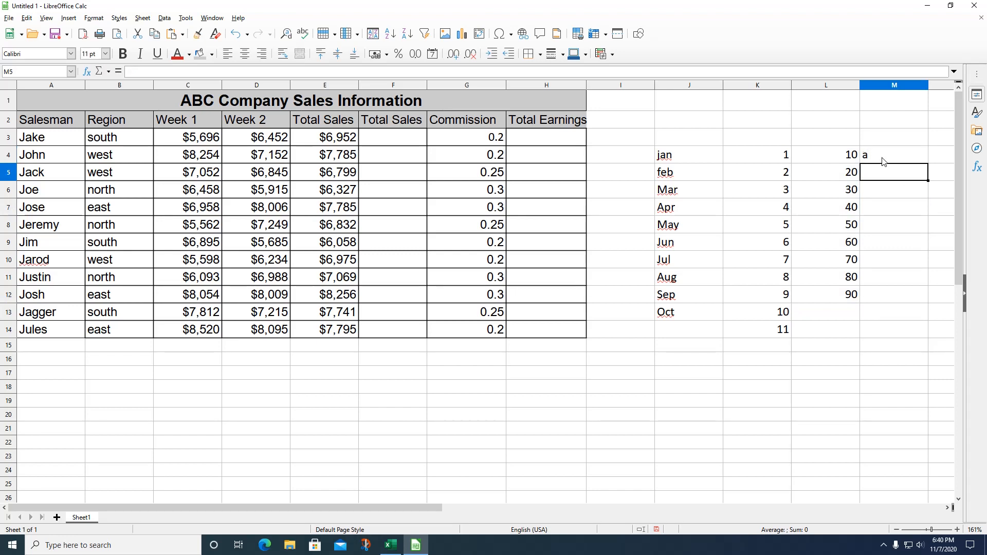
{"action": "type", "text": "b"}
{"action": "left_click", "coordinate": [909, 152]}
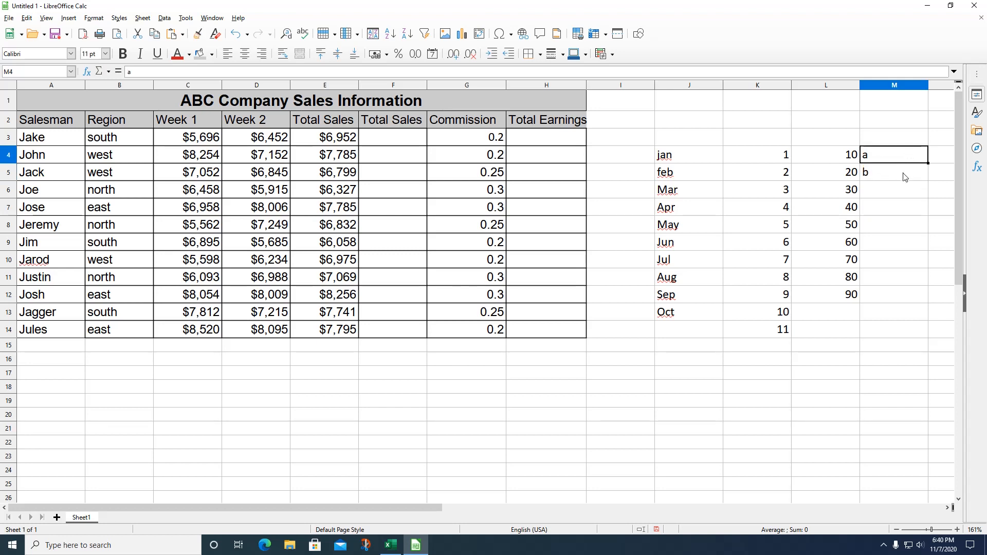
{"action": "double_click", "coordinate": [900, 161]}
{"action": "left_click", "coordinate": [904, 145]}
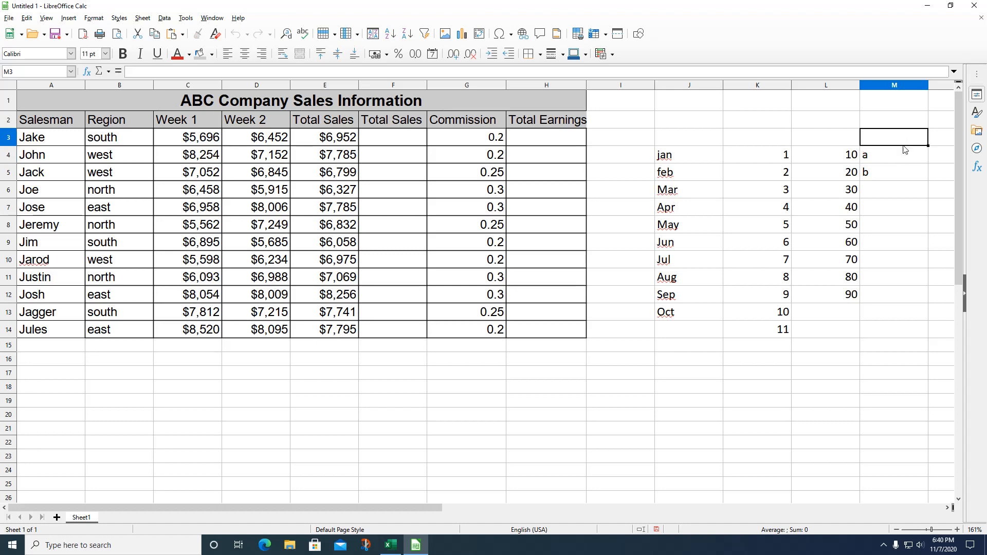
{"action": "left_click_drag", "start_coordinate": [901, 153], "coordinate": [919, 284]}
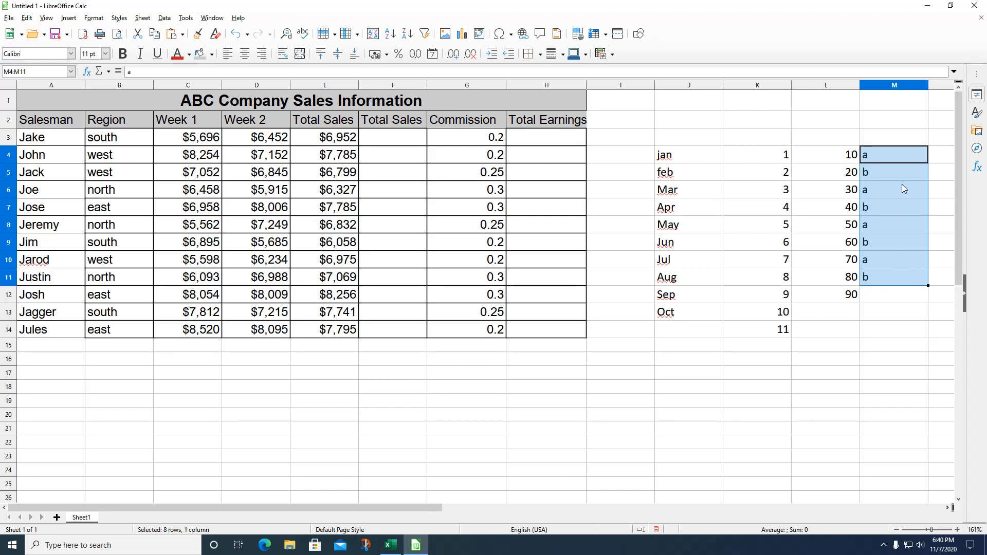
Step: Delete all contents of the autofilled letter cells M4:M11
{"action": "key", "text": "BackSpace"}
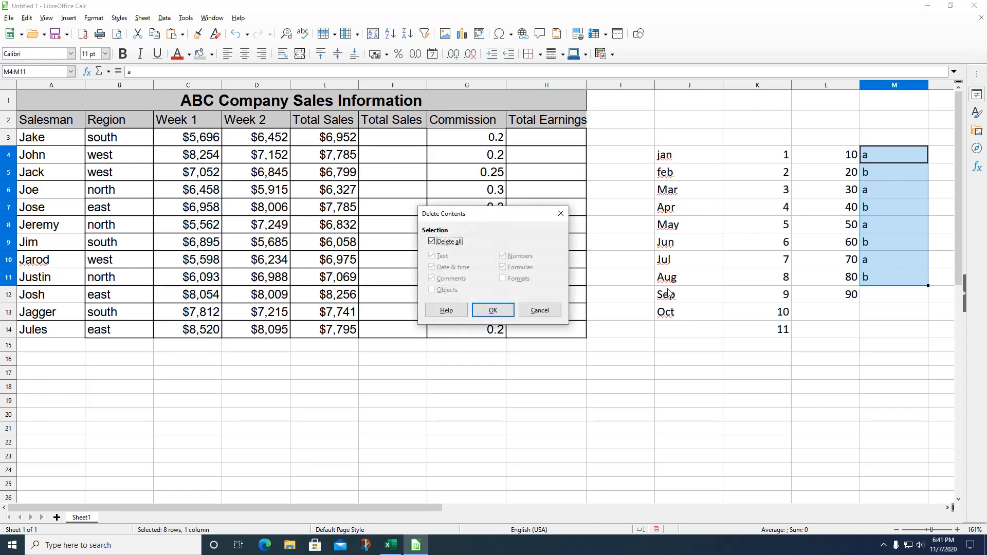
{"action": "left_click", "coordinate": [486, 313]}
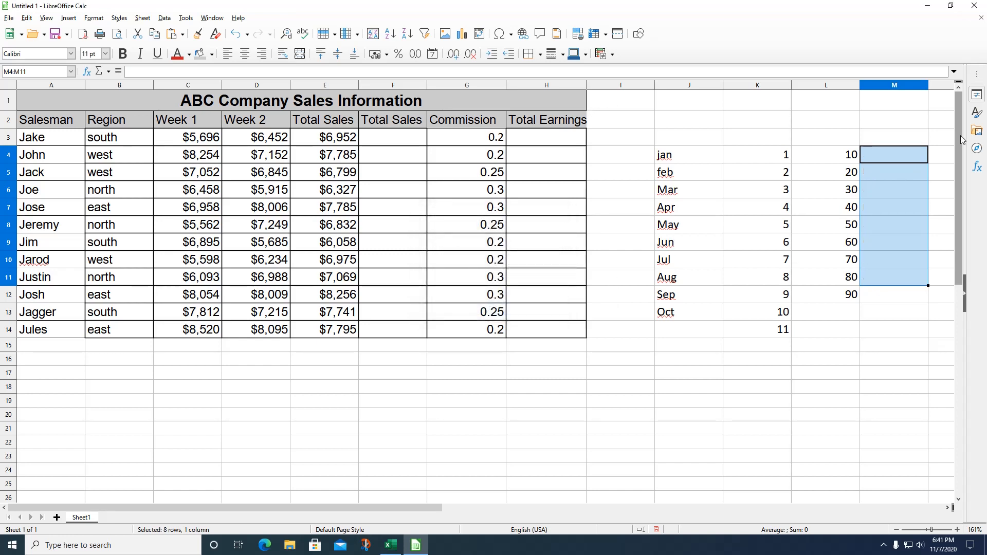
Step: Enter a, b and c in M4:M6 and autofill the letters down to M11
{"action": "left_click", "coordinate": [891, 160]}
{"action": "type", "text": "a"}
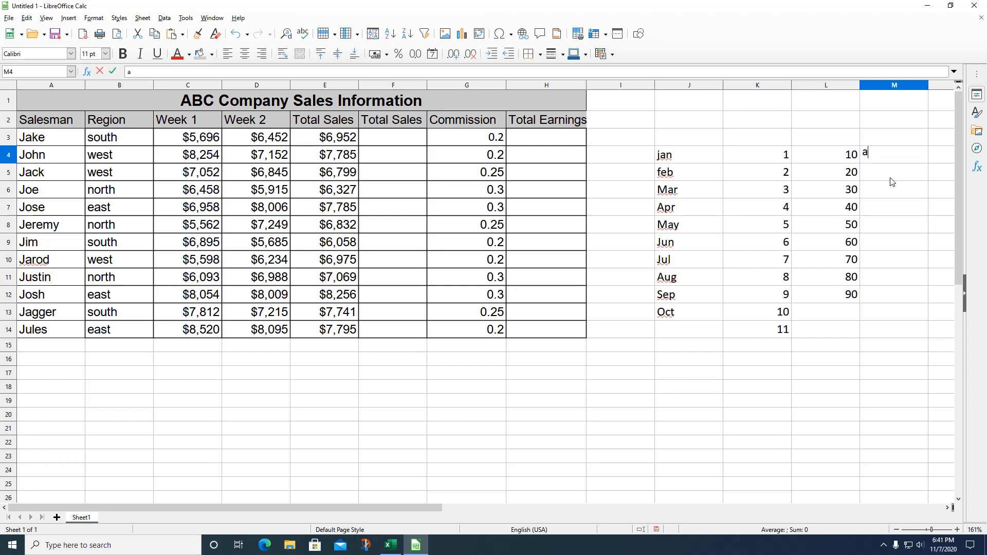
{"action": "key", "text": "Return"}
{"action": "type", "text": "b"}
{"action": "key", "text": "Return"}
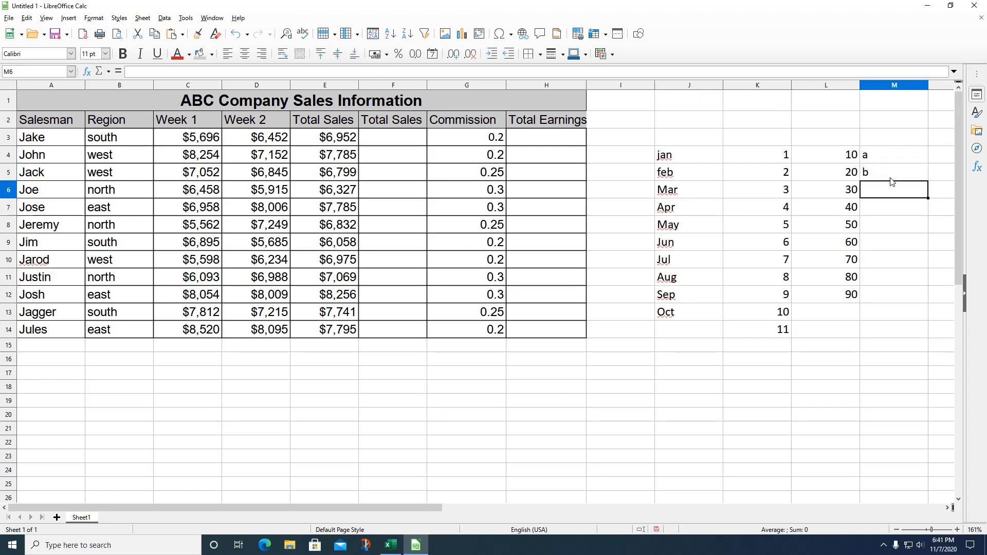
{"action": "type", "text": "b"}
{"action": "key", "text": "Return"}
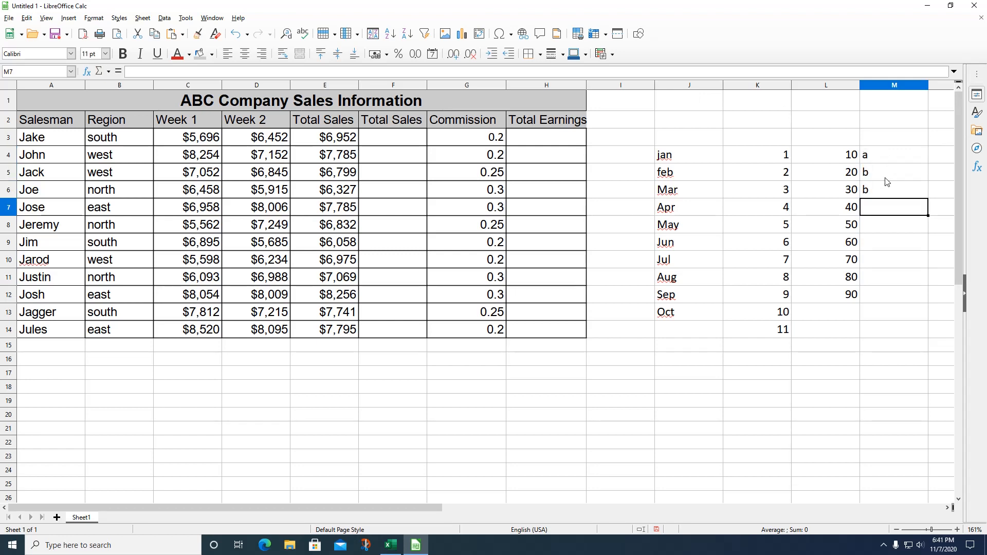
{"action": "left_click", "coordinate": [879, 192]}
{"action": "type", "text": "c"}
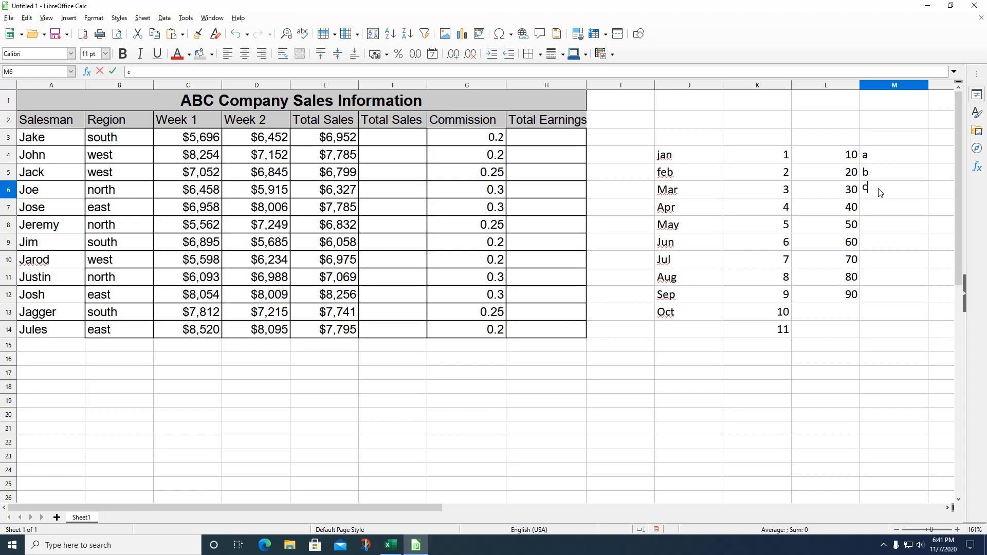
{"action": "left_click_drag", "start_coordinate": [919, 157], "coordinate": [913, 191]}
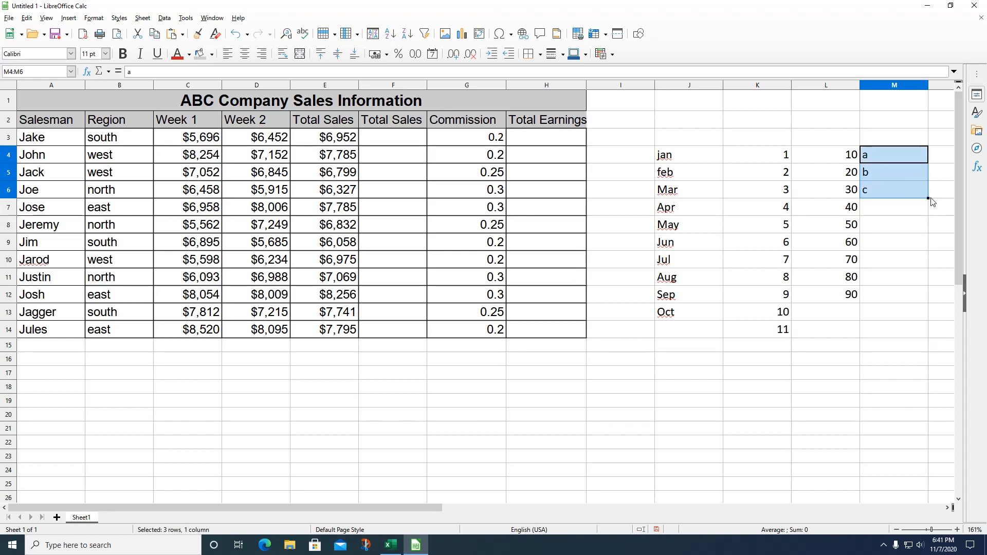
{"action": "left_click_drag", "start_coordinate": [929, 199], "coordinate": [914, 279]}
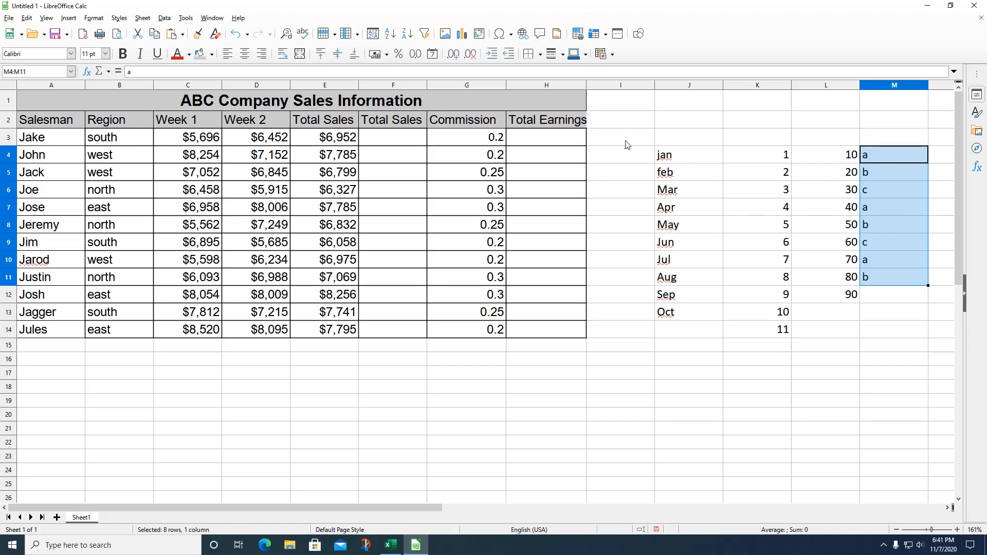
Step: Clear the autofill examples from the range I3:M14
{"action": "left_click_drag", "start_coordinate": [621, 142], "coordinate": [884, 322]}
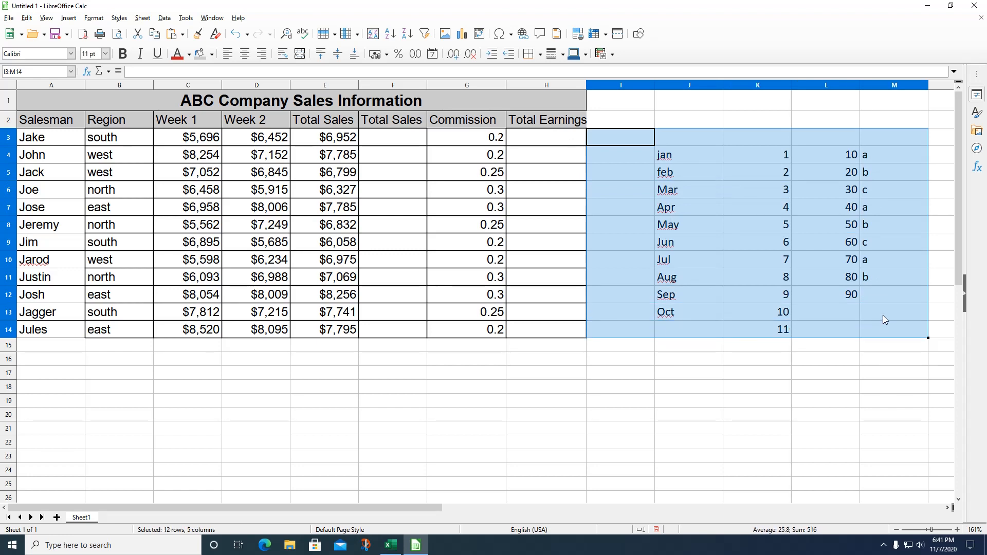
{"action": "key", "text": "Delete"}
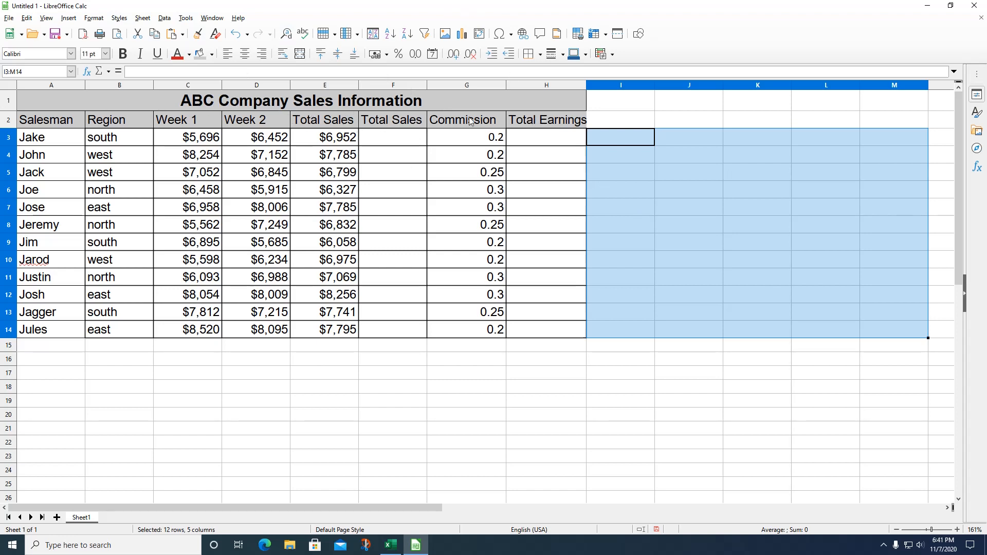
Step: Insert an entire row at row 8 of the sales table, and undo the insertion
{"action": "right_click", "coordinate": [70, 229]}
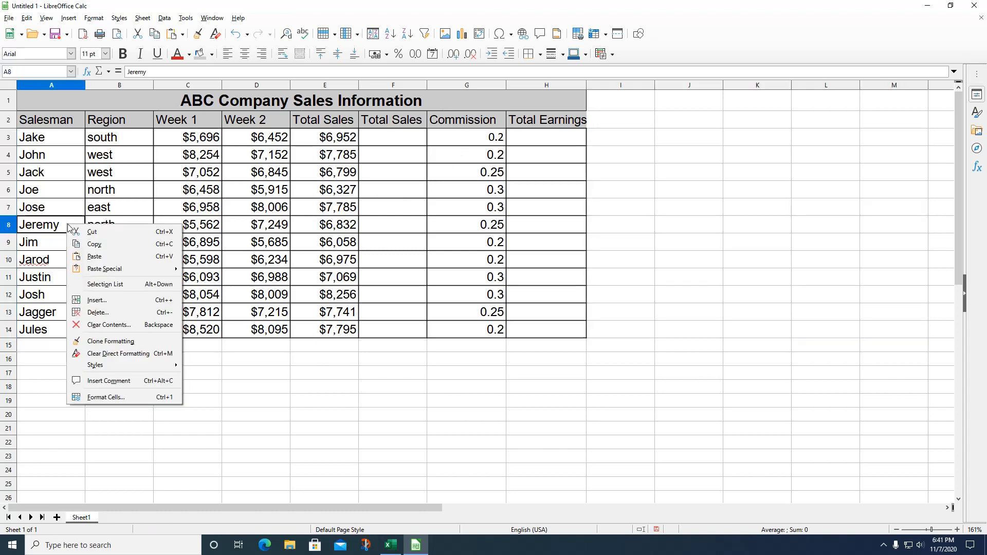
{"action": "left_click", "coordinate": [73, 301]}
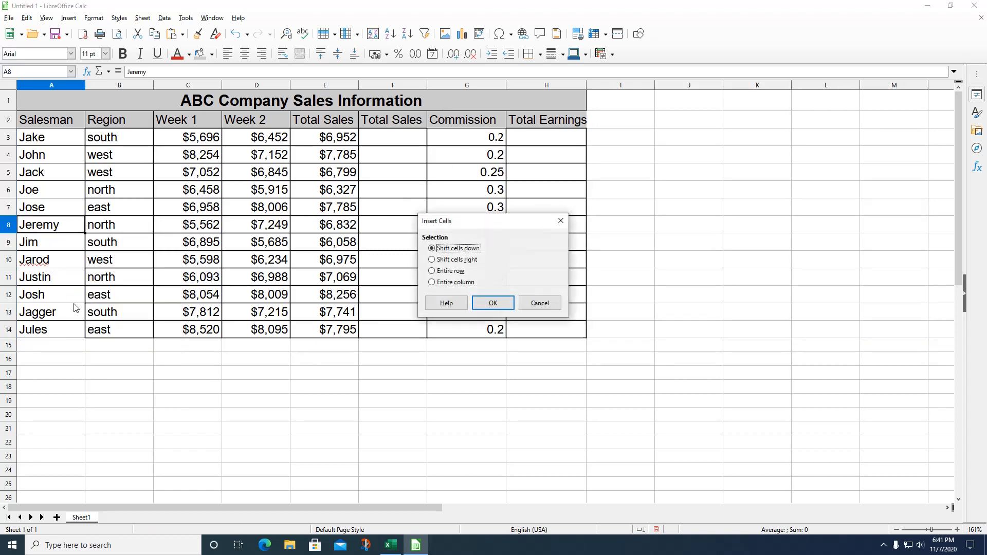
{"action": "left_click", "coordinate": [432, 272]}
{"action": "left_click", "coordinate": [492, 303]}
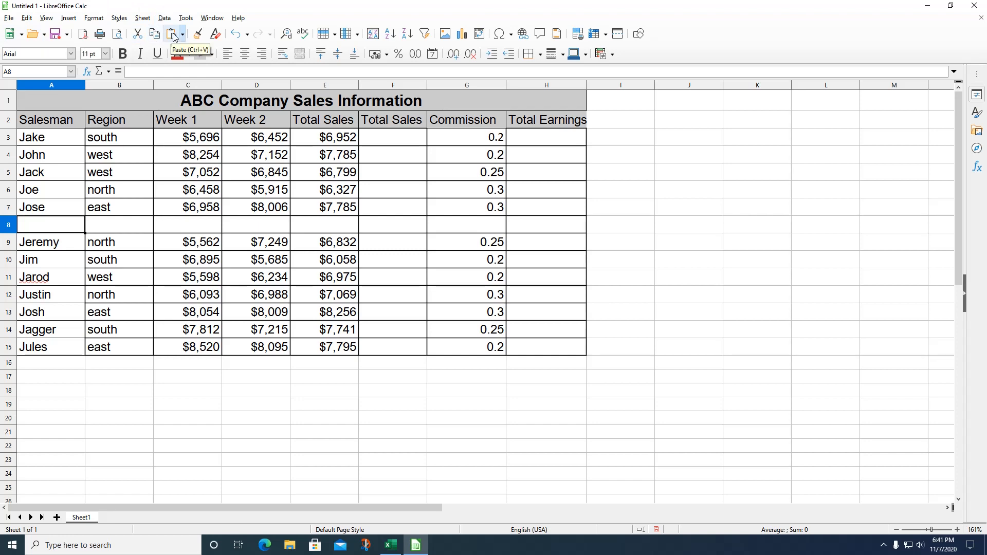
{"action": "left_click", "coordinate": [236, 45]}
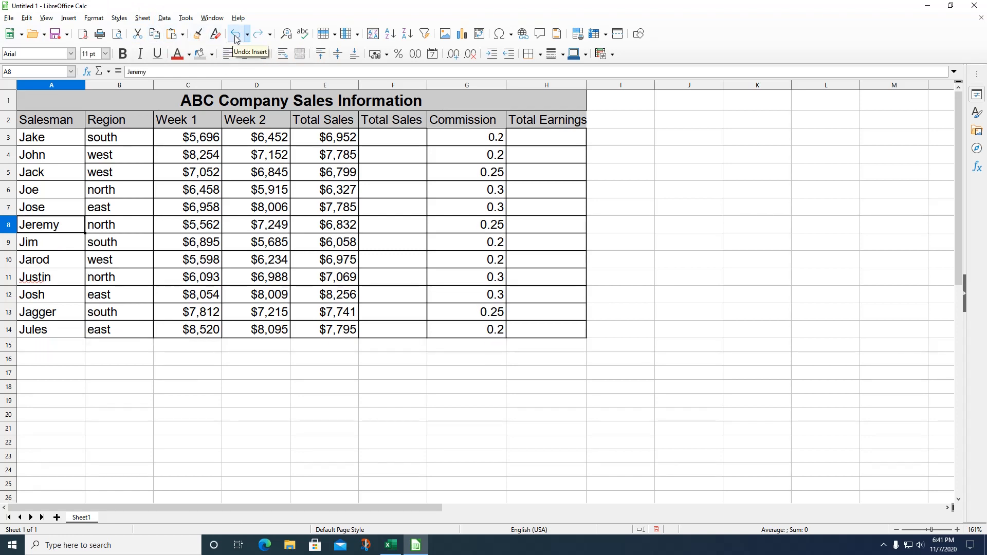
Step: Insert an entire column at column F before the second Total Sales column, and undo the insertion
{"action": "right_click", "coordinate": [401, 227]}
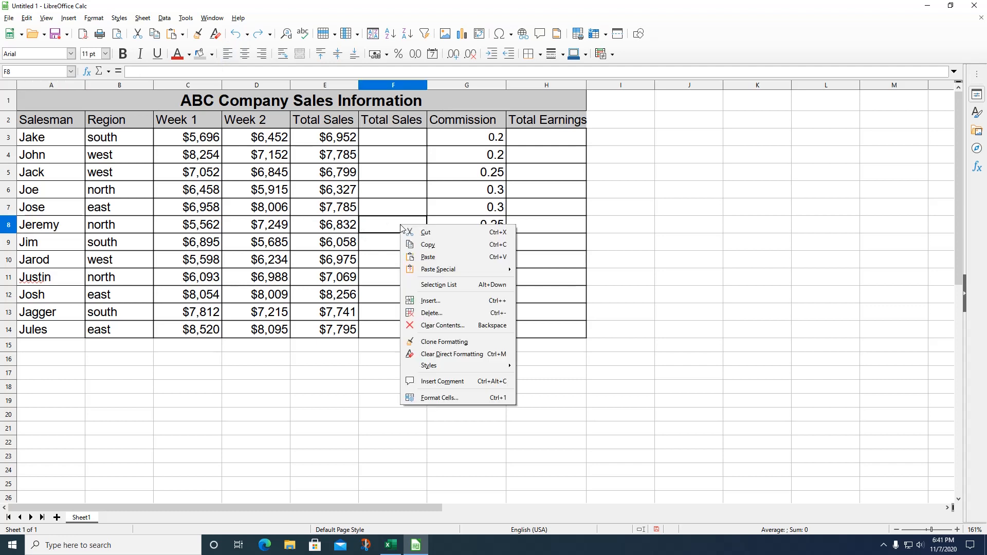
{"action": "left_click", "coordinate": [411, 302]}
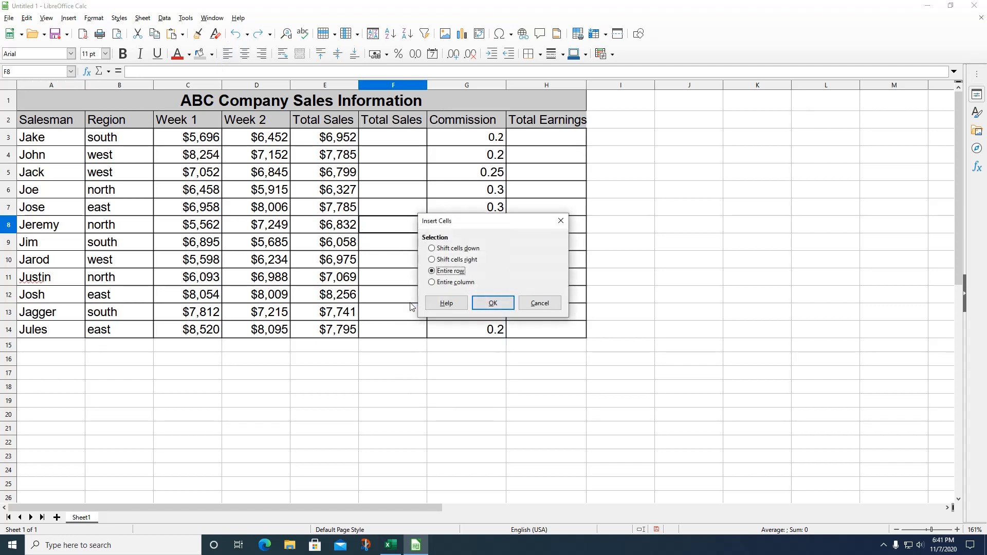
{"action": "left_click", "coordinate": [440, 283]}
{"action": "left_click", "coordinate": [494, 303]}
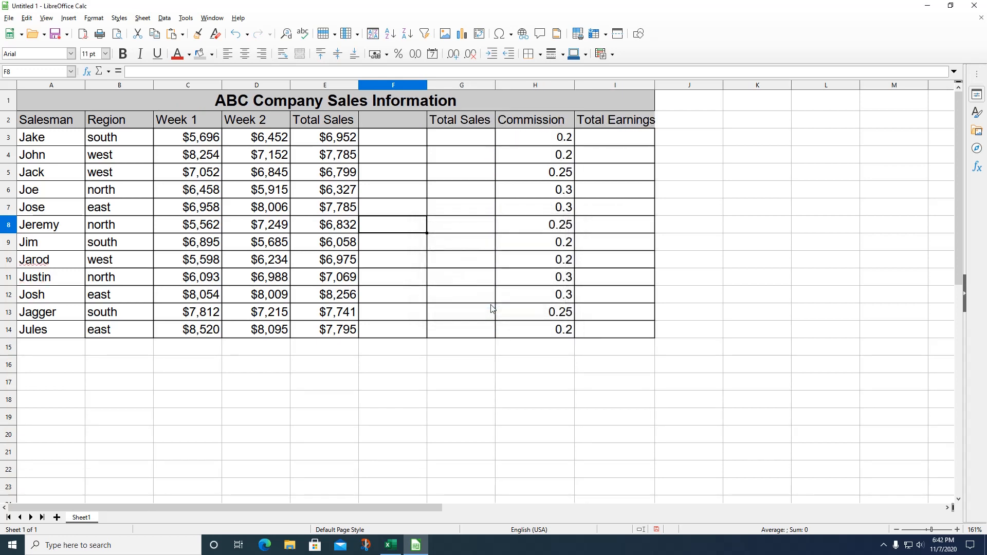
{"action": "left_click", "coordinate": [236, 35]}
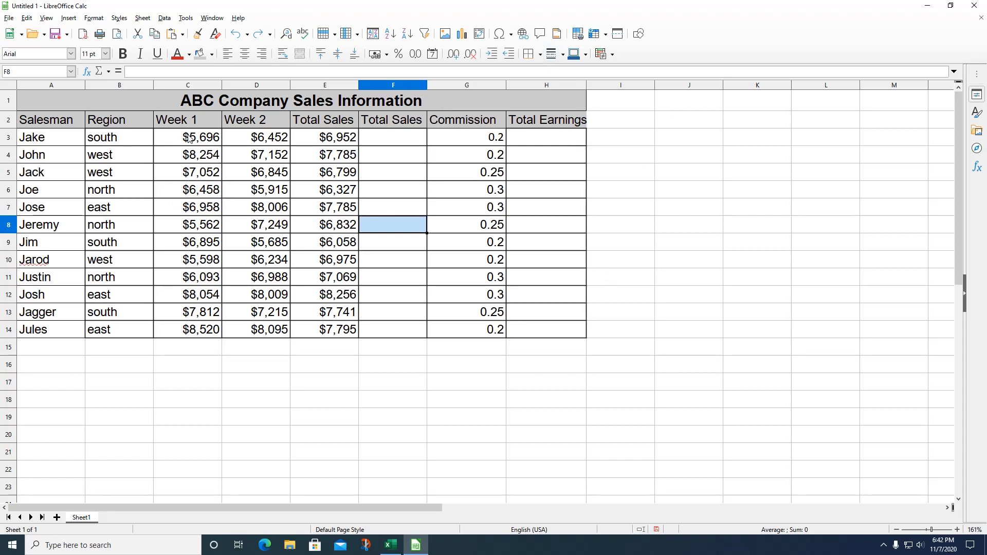
{"action": "left_click_drag", "start_coordinate": [173, 133], "coordinate": [372, 145]}
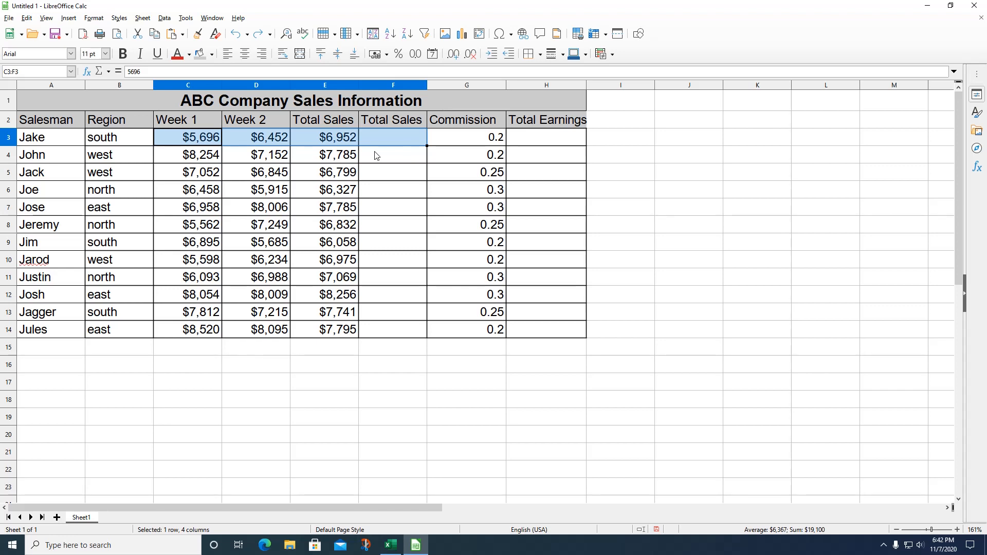
{"action": "left_click", "coordinate": [173, 21]}
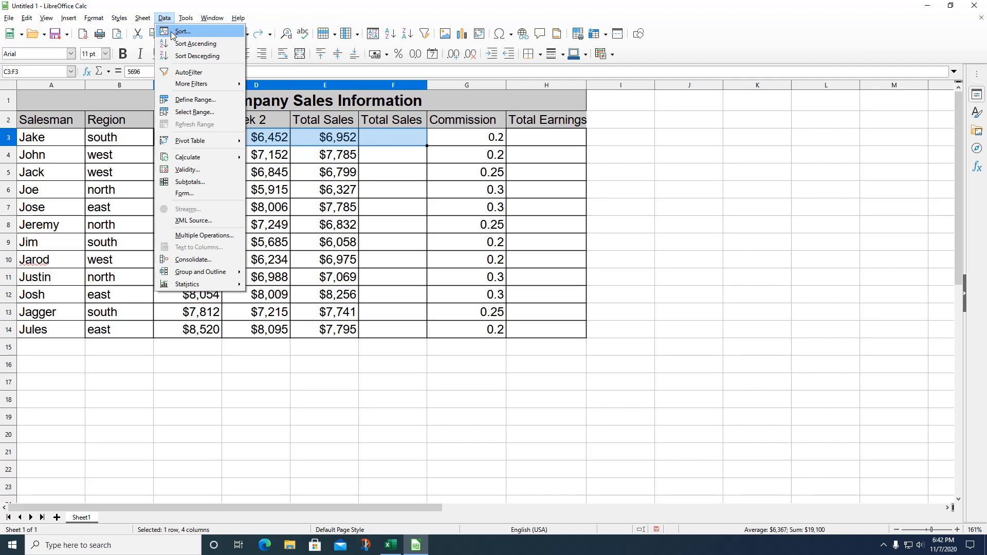
{"action": "mouse_move", "coordinate": [146, 21]}
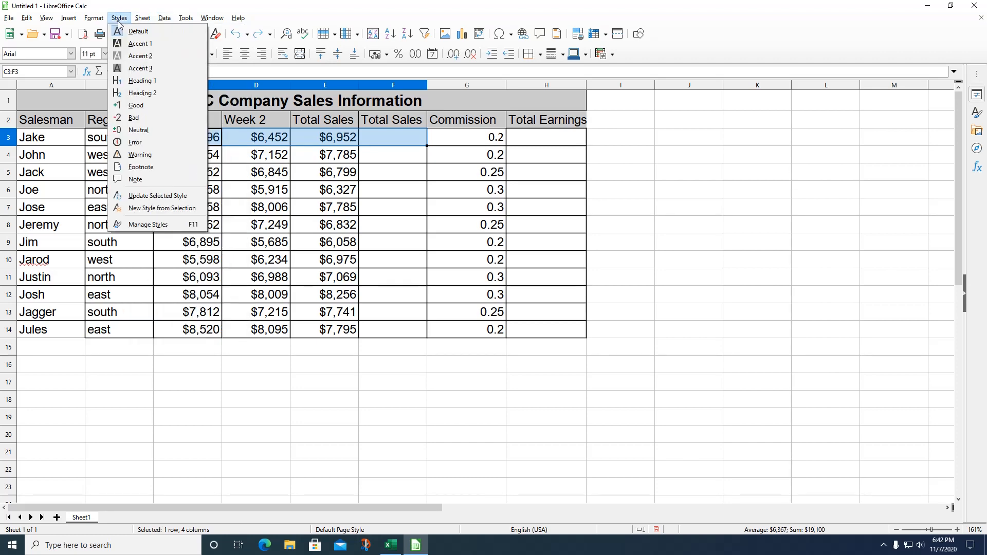
{"action": "mouse_move", "coordinate": [186, 21]}
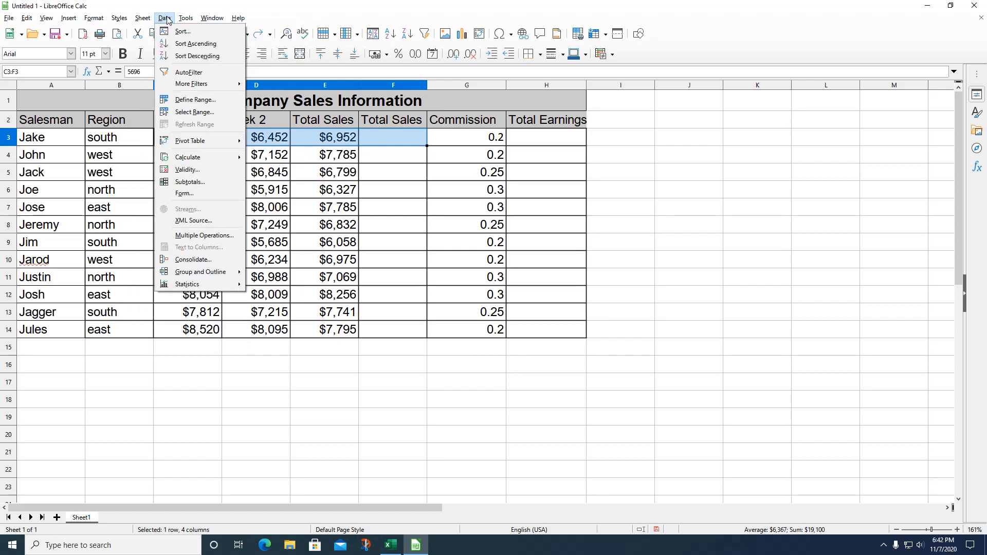
{"action": "mouse_move", "coordinate": [71, 24]}
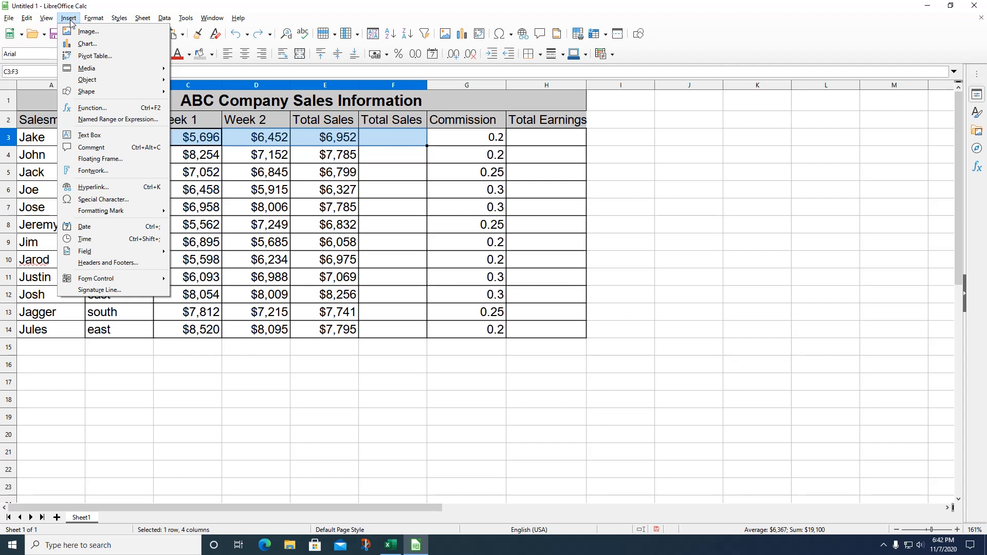
{"action": "mouse_move", "coordinate": [28, 19]}
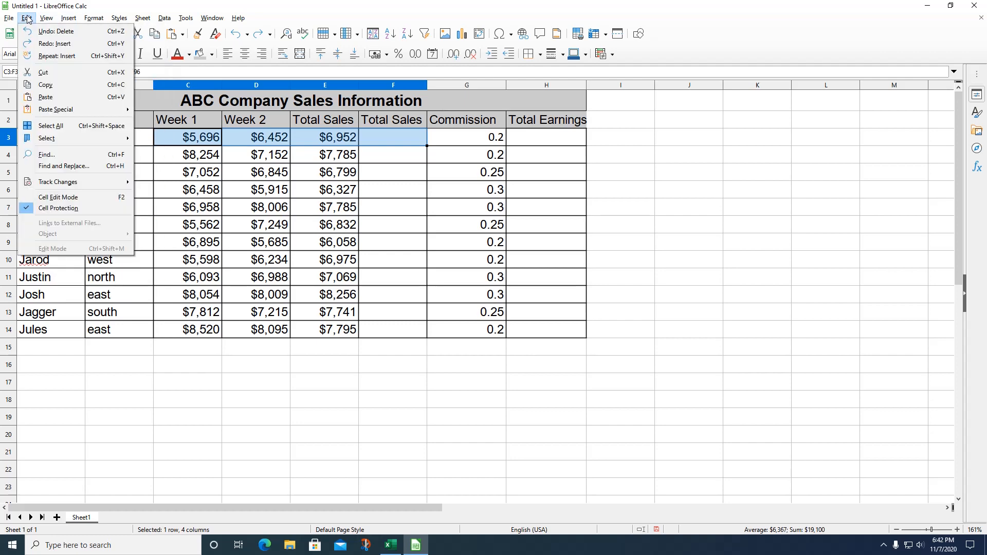
{"action": "left_click", "coordinate": [644, 152]}
Step: Enter =SUM(C3:E3) in F3 for the first salesman's total sales and fill the formula down to F14
{"action": "left_click", "coordinate": [407, 127]}
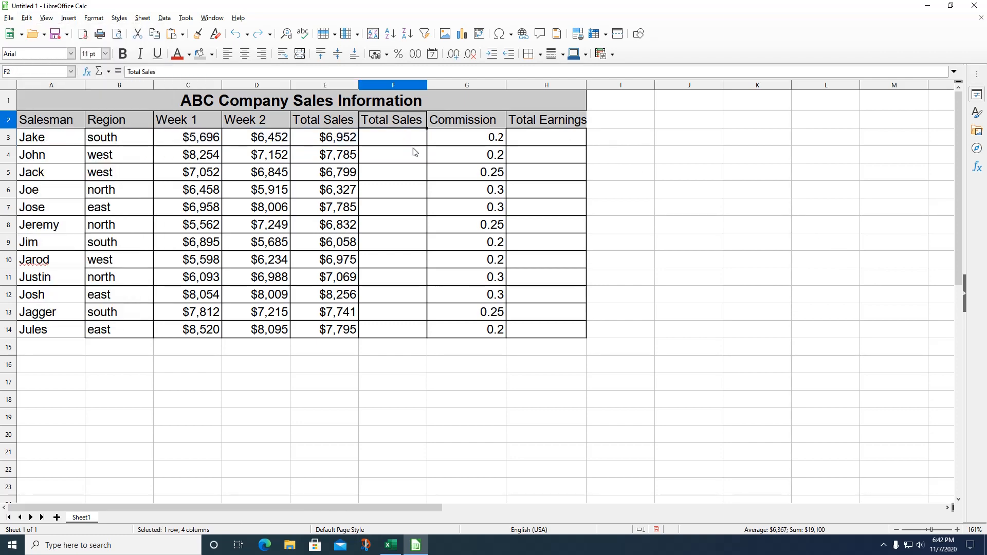
{"action": "left_click", "coordinate": [409, 139]}
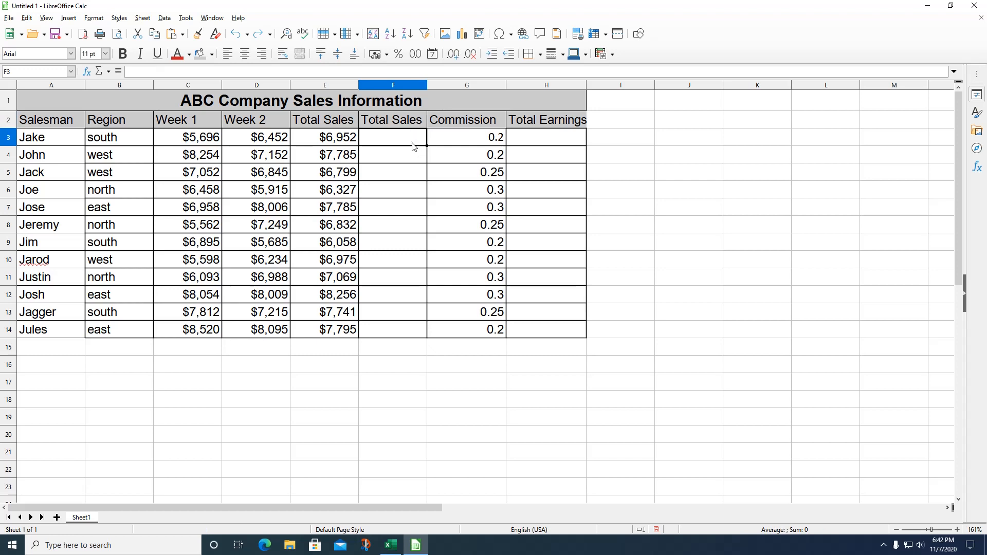
{"action": "type", "text": "=S"}
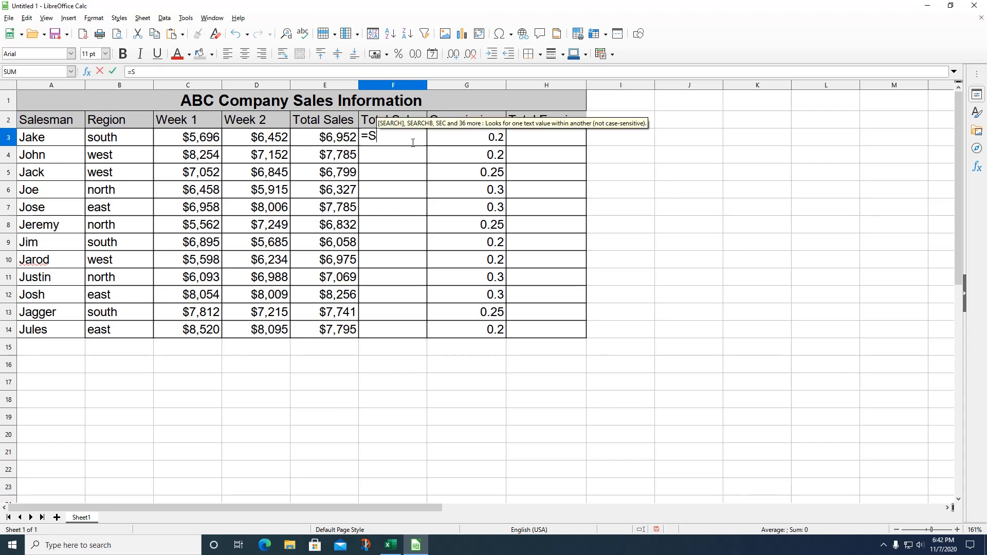
{"action": "type", "text": "UM("}
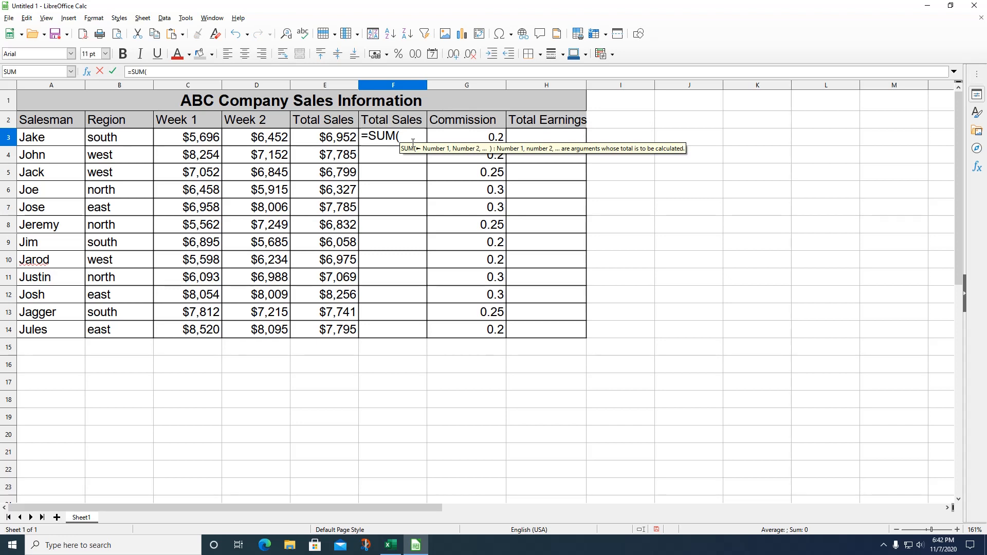
{"action": "left_click_drag", "start_coordinate": [169, 135], "coordinate": [317, 140]}
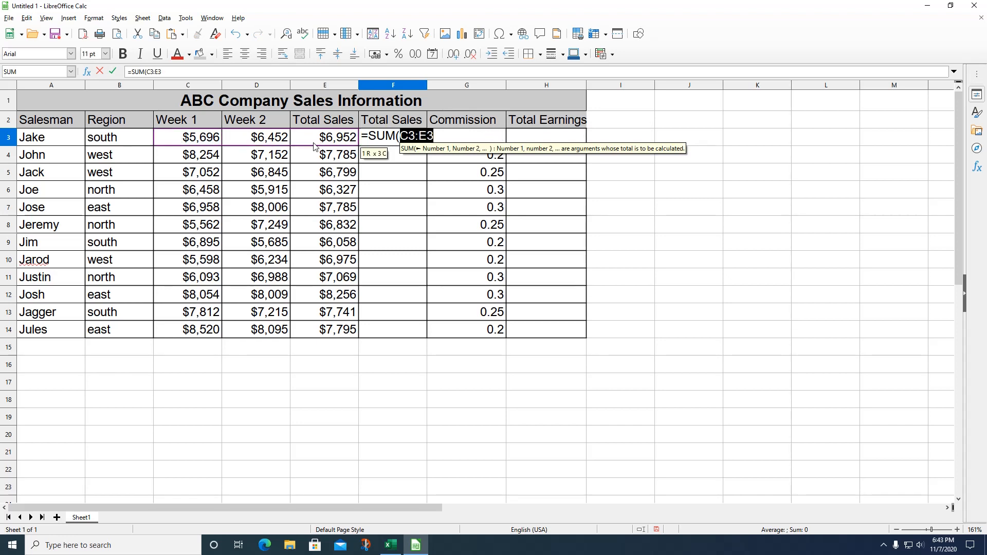
{"action": "key", "text": "Return"}
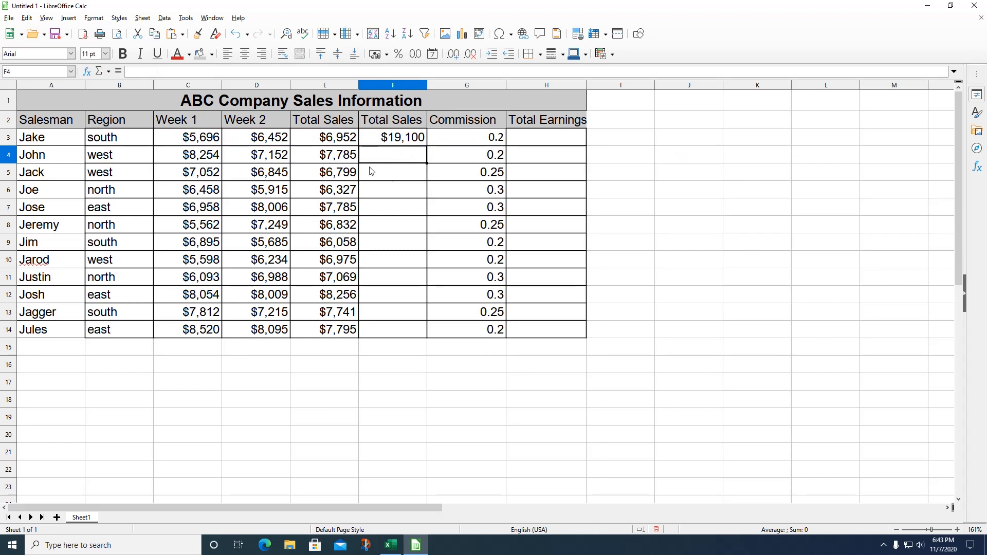
{"action": "left_click", "coordinate": [390, 140]}
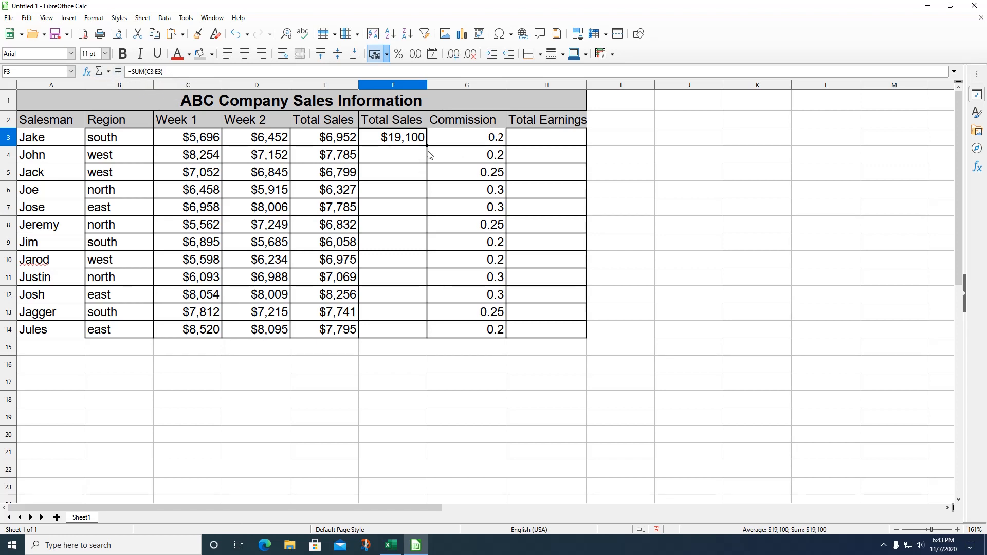
{"action": "left_click_drag", "start_coordinate": [428, 147], "coordinate": [421, 330]}
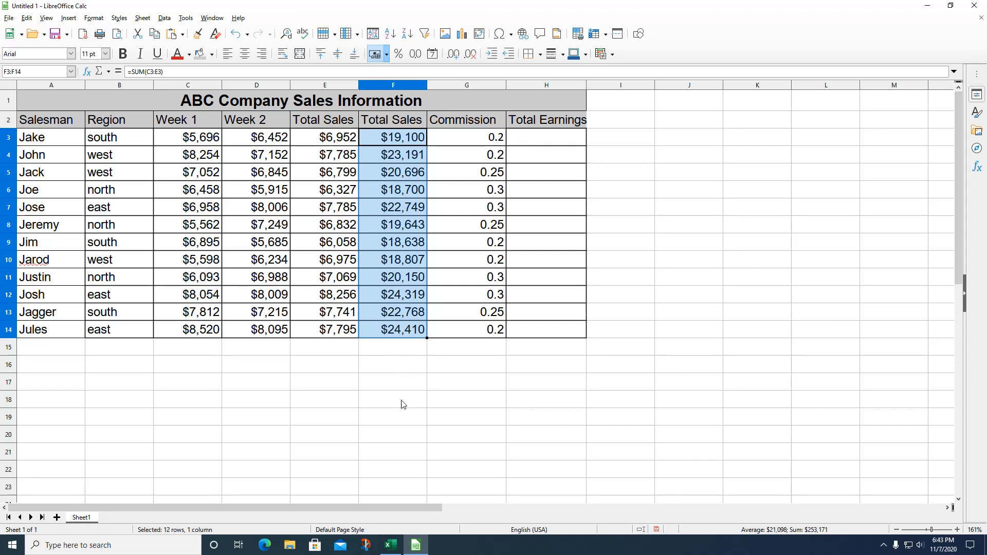
Step: Total the Week 1 sales in C15 with a SUM formula over C3:C14
{"action": "left_click", "coordinate": [191, 356]}
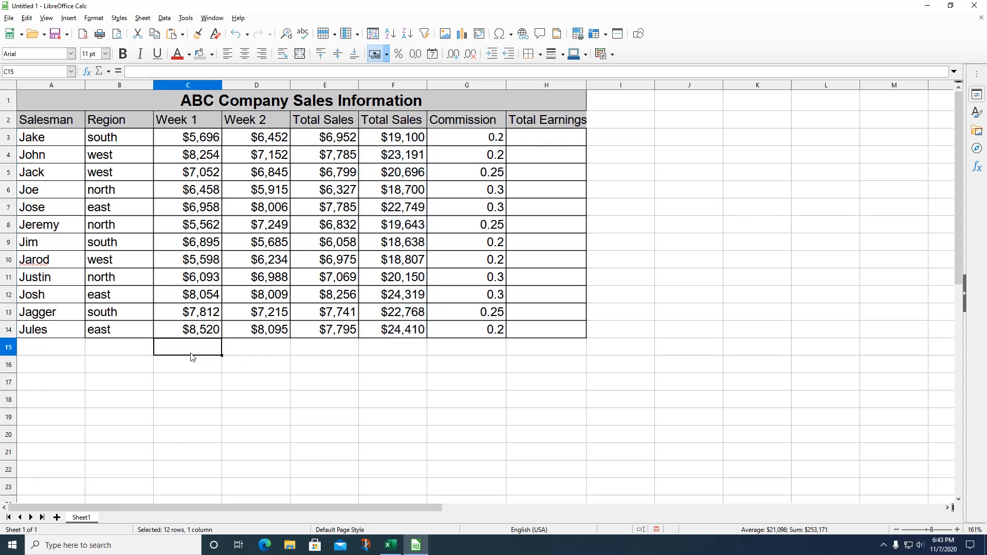
{"action": "type", "text": "="}
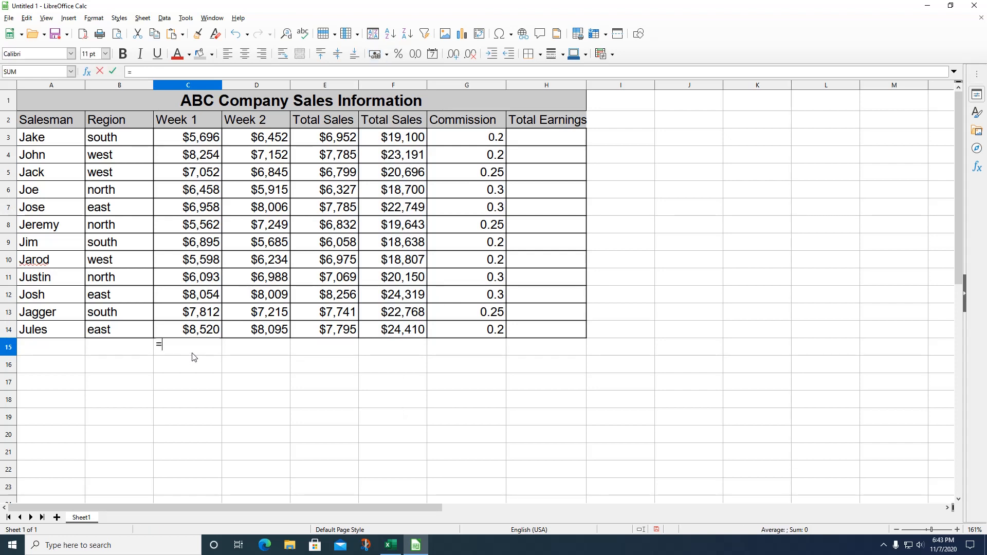
{"action": "type", "text": "SUM"}
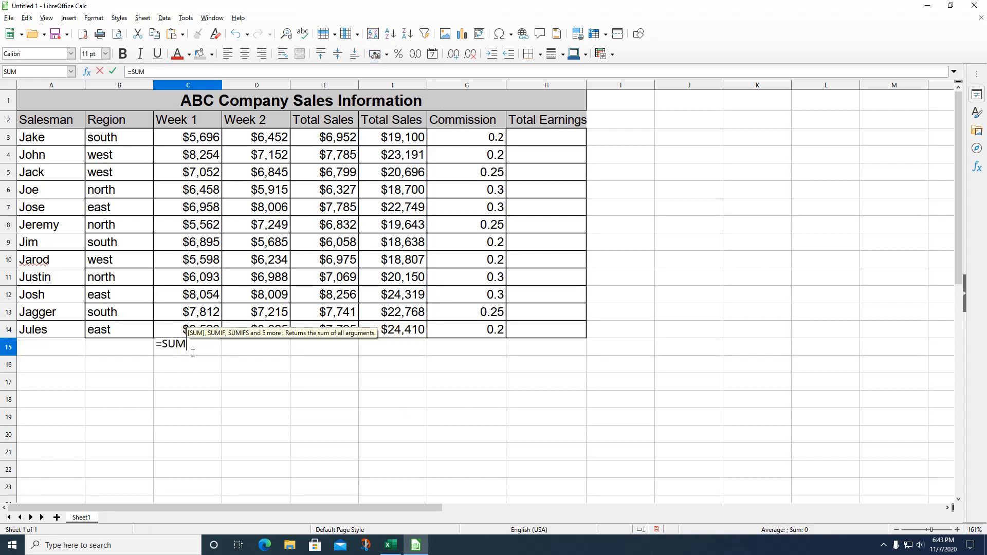
{"action": "type", "text": "("}
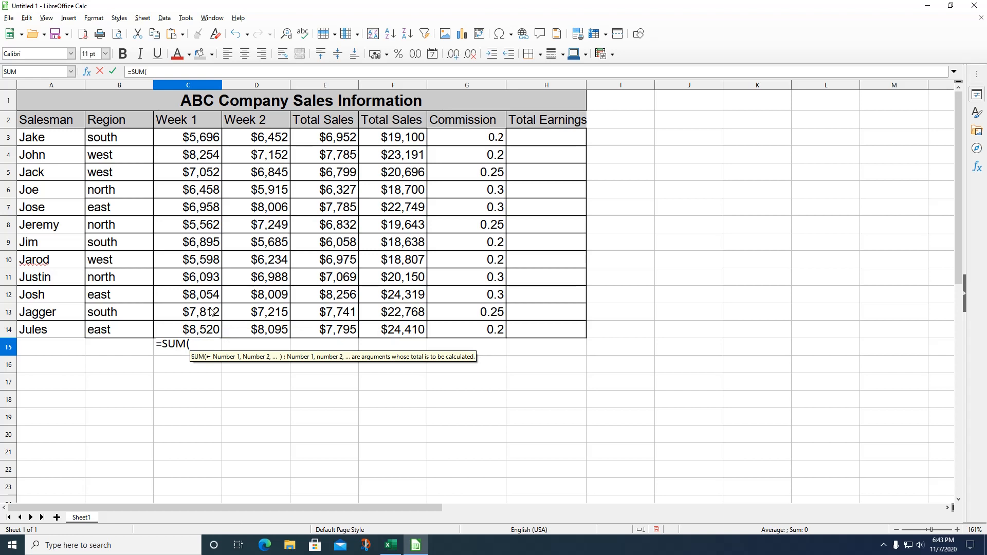
{"action": "left_click_drag", "start_coordinate": [178, 145], "coordinate": [163, 327]}
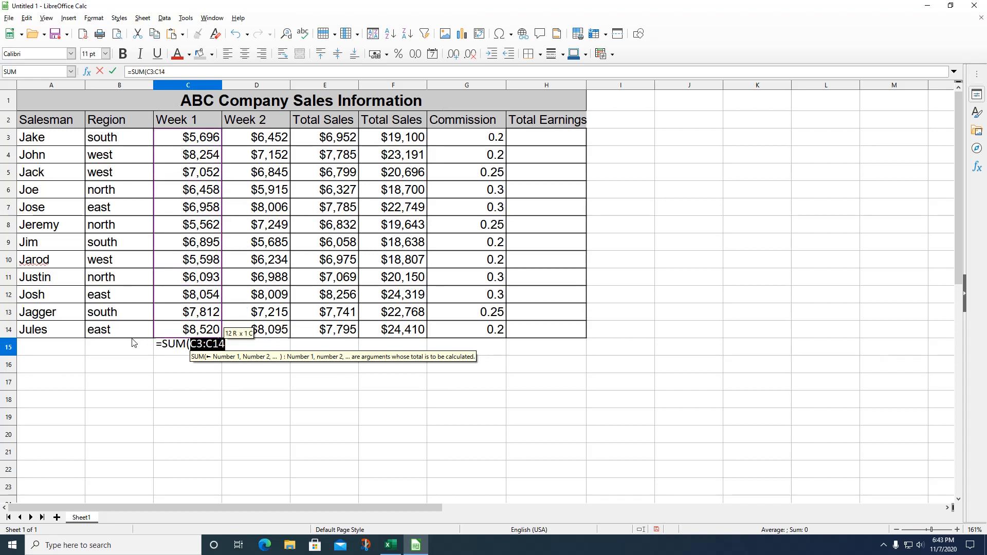
{"action": "key", "text": "Return"}
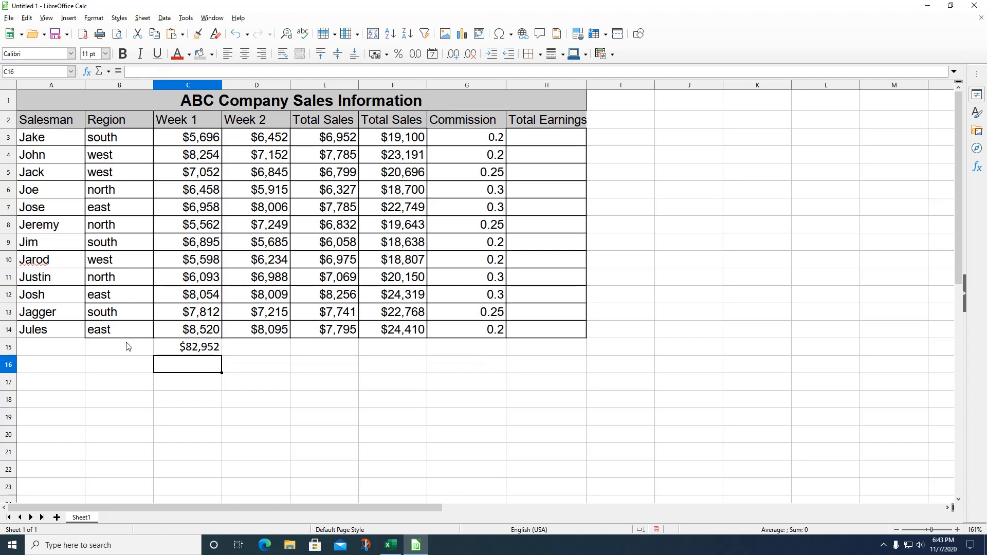
Step: Label A15 as Total and fill the C15 sum formula across to F15
{"action": "left_click", "coordinate": [51, 350]}
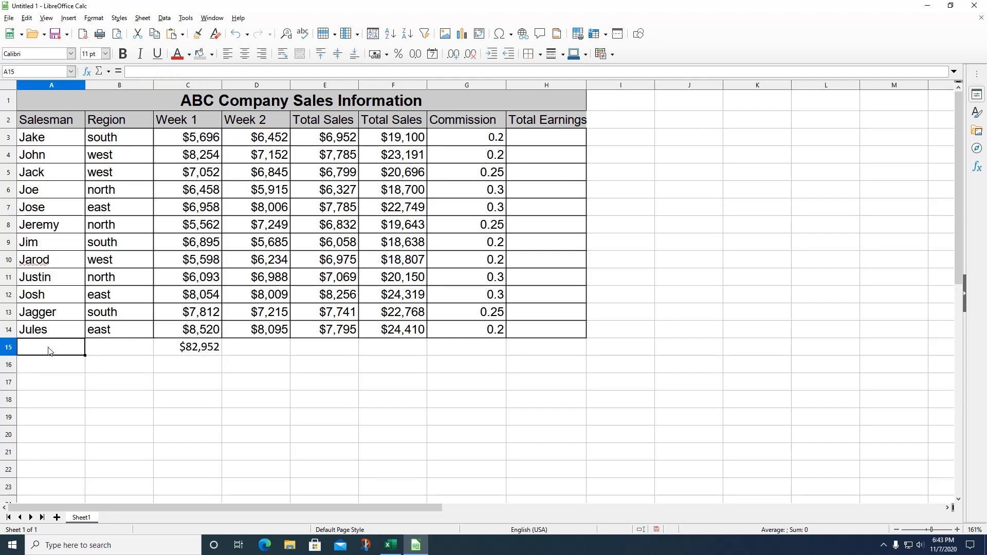
{"action": "type", "text": "Total"}
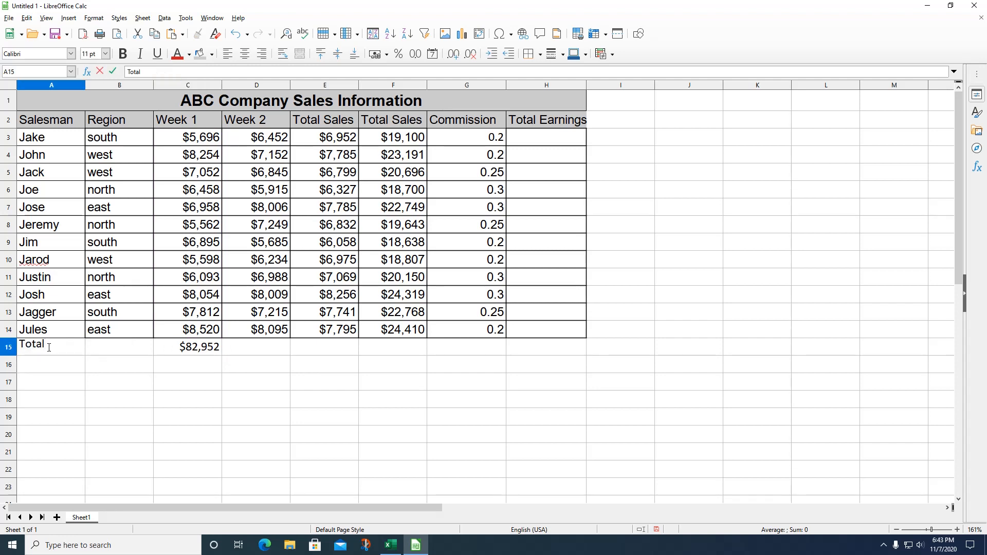
{"action": "left_click", "coordinate": [208, 354]}
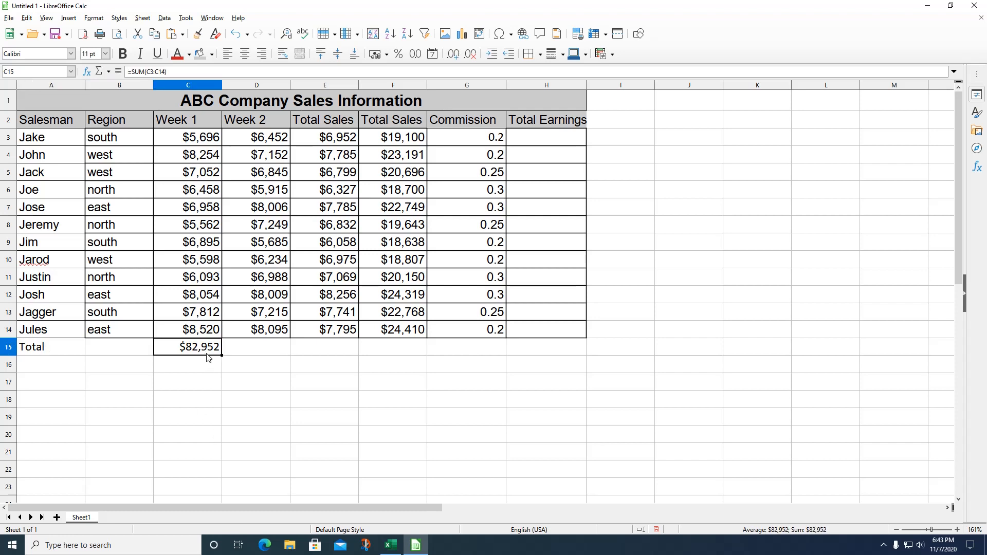
{"action": "left_click_drag", "start_coordinate": [222, 355], "coordinate": [392, 357]}
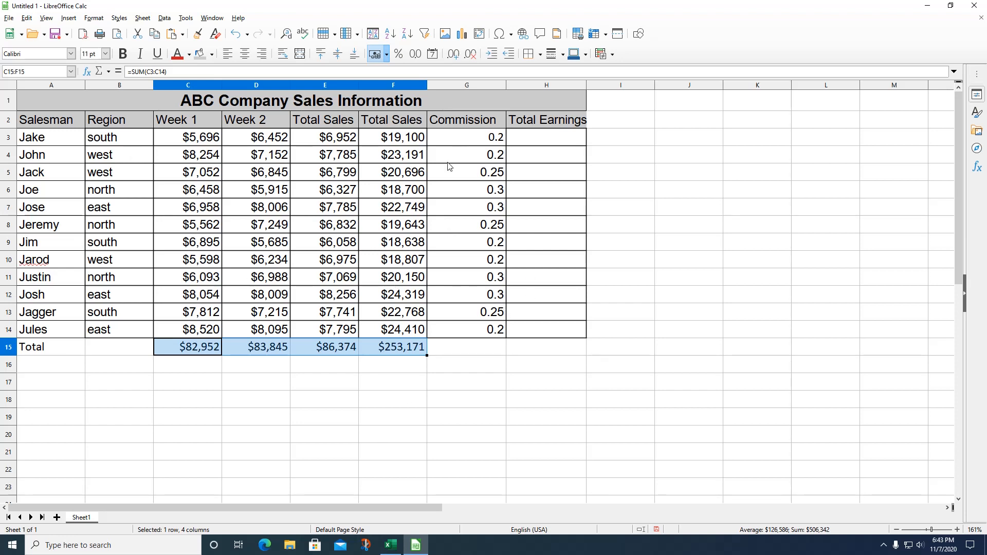
Step: Calculate total earnings in H3 with =F3*G3 and fill the formula down to H14
{"action": "left_click", "coordinate": [567, 144]}
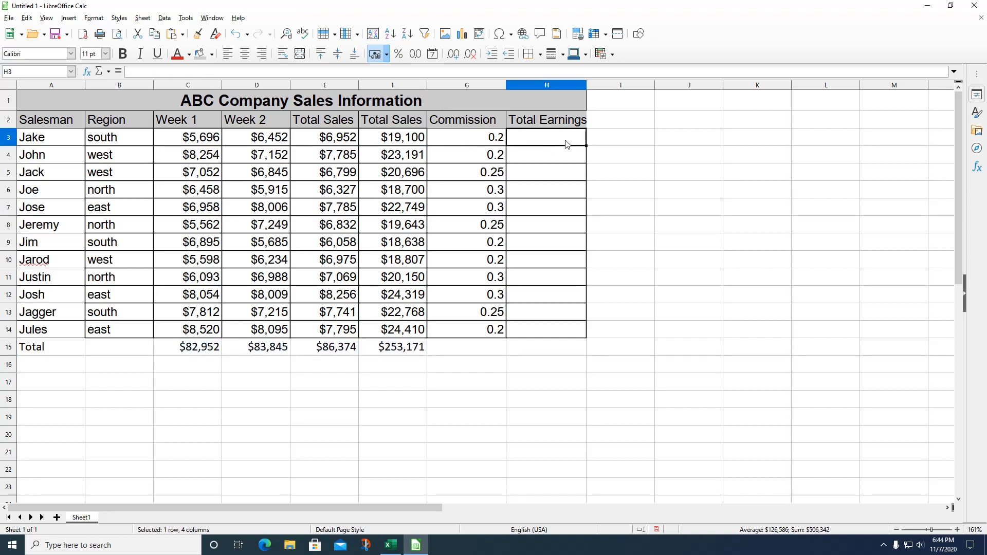
{"action": "type", "text": "="}
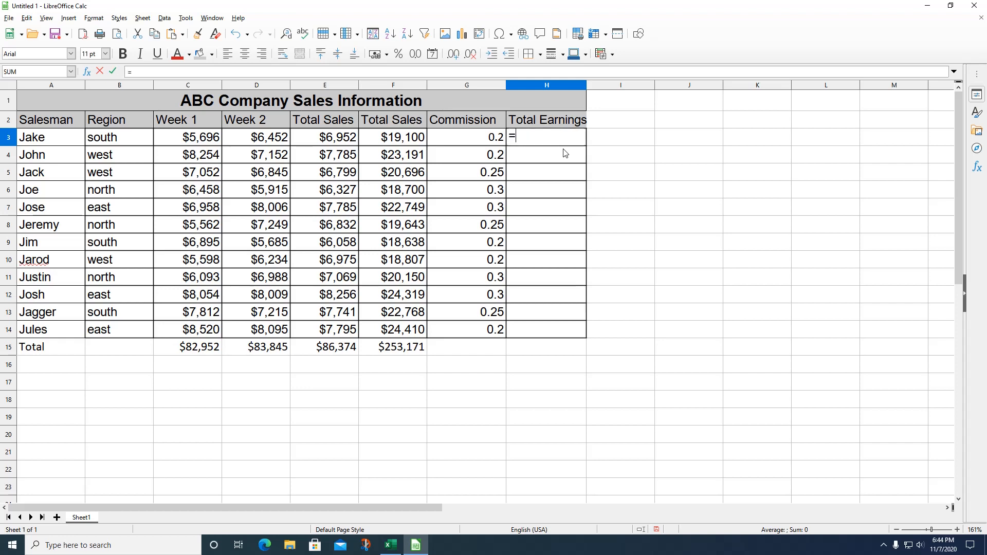
{"action": "left_click", "coordinate": [420, 143]}
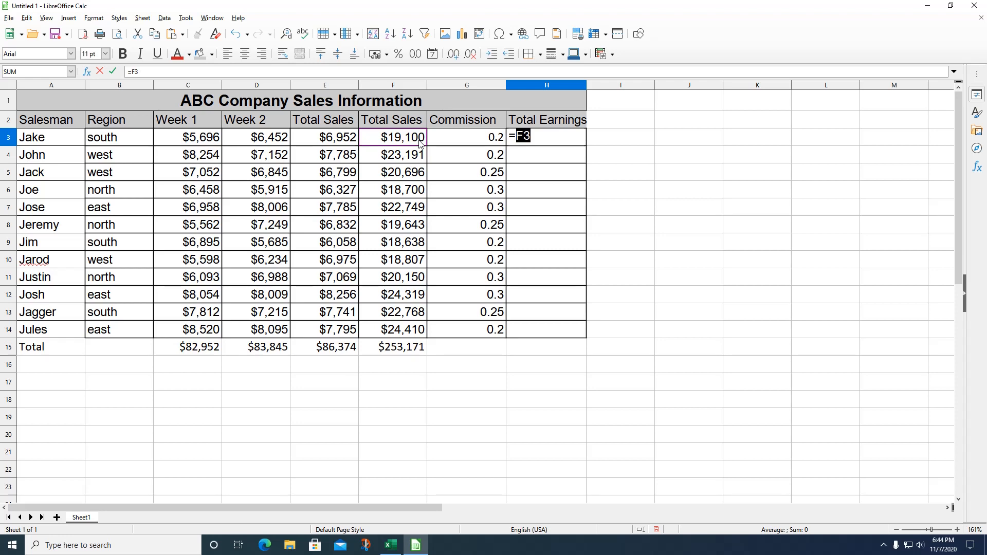
{"action": "type", "text": "*"}
{"action": "left_click", "coordinate": [479, 140]}
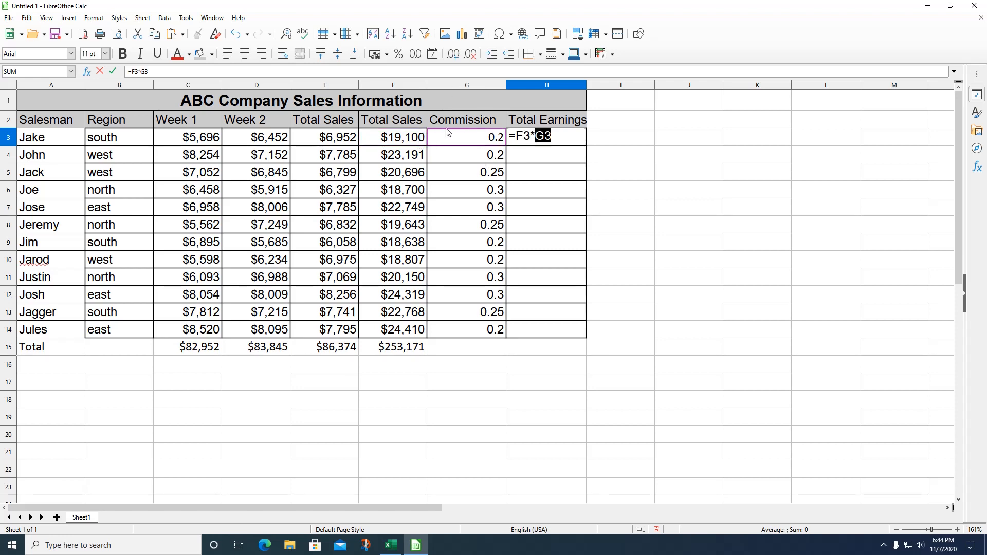
{"action": "key", "text": "Return"}
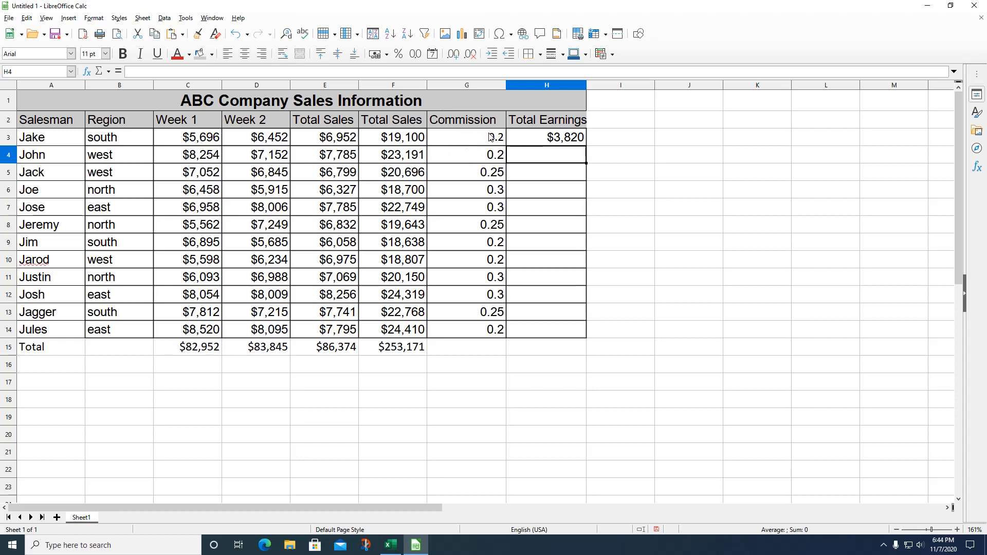
{"action": "left_click", "coordinate": [540, 141]}
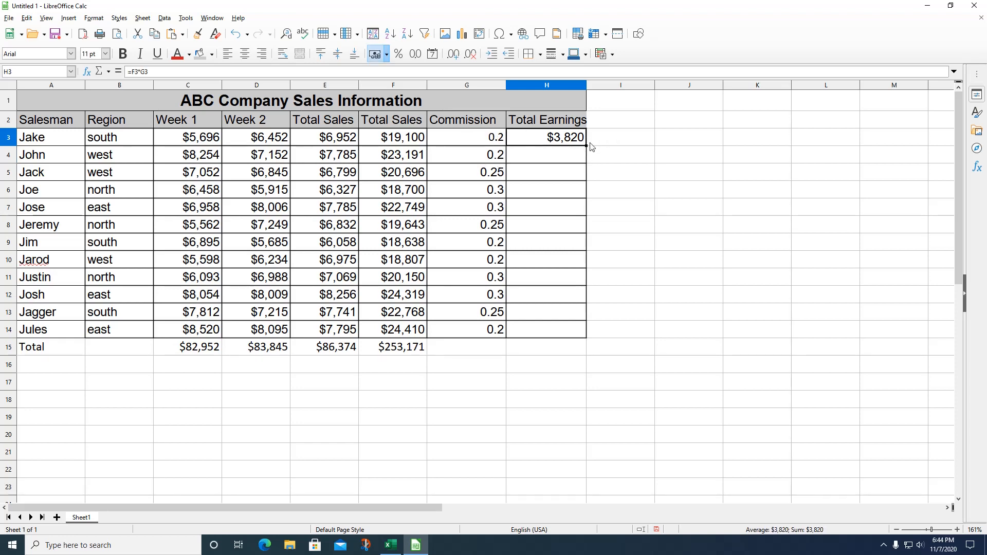
{"action": "left_click_drag", "start_coordinate": [585, 146], "coordinate": [585, 348]}
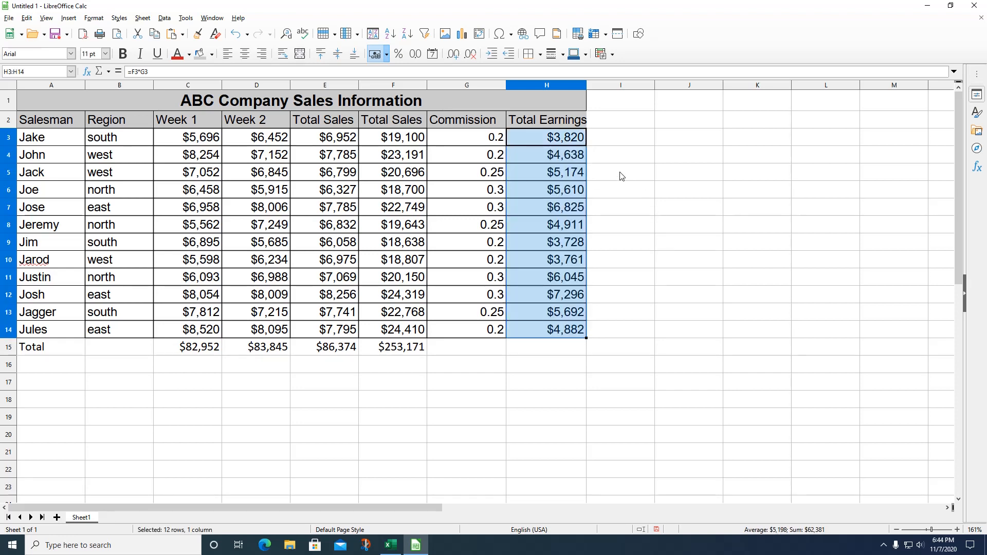
Step: Total the earnings column in H15 with a SUM formula over H3:H14
{"action": "left_click", "coordinate": [549, 347]}
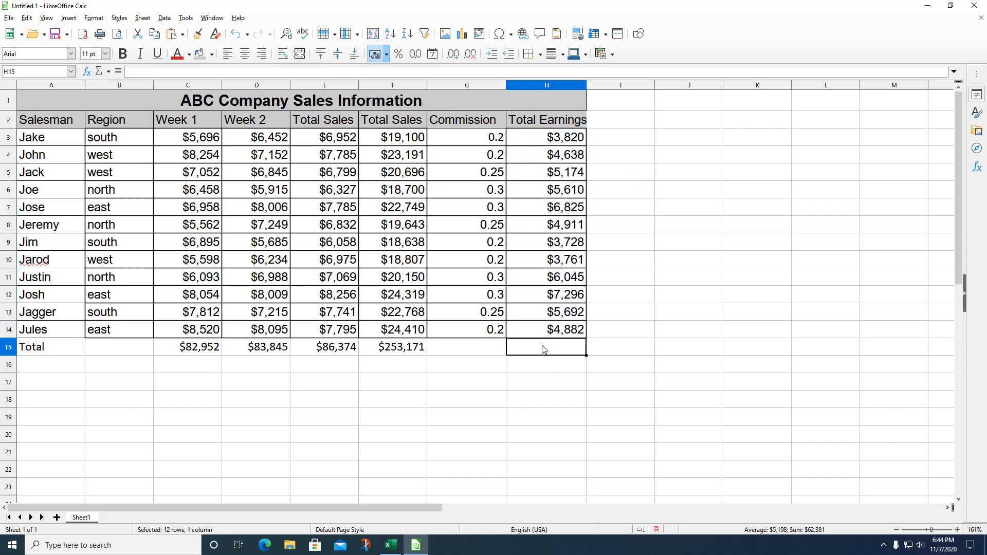
{"action": "type", "text": "="}
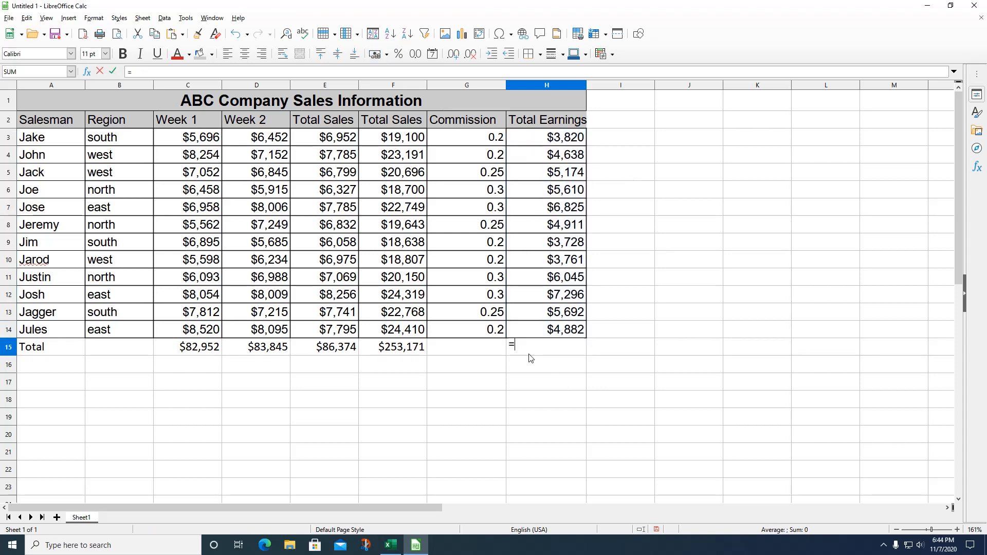
{"action": "type", "text": "sum("}
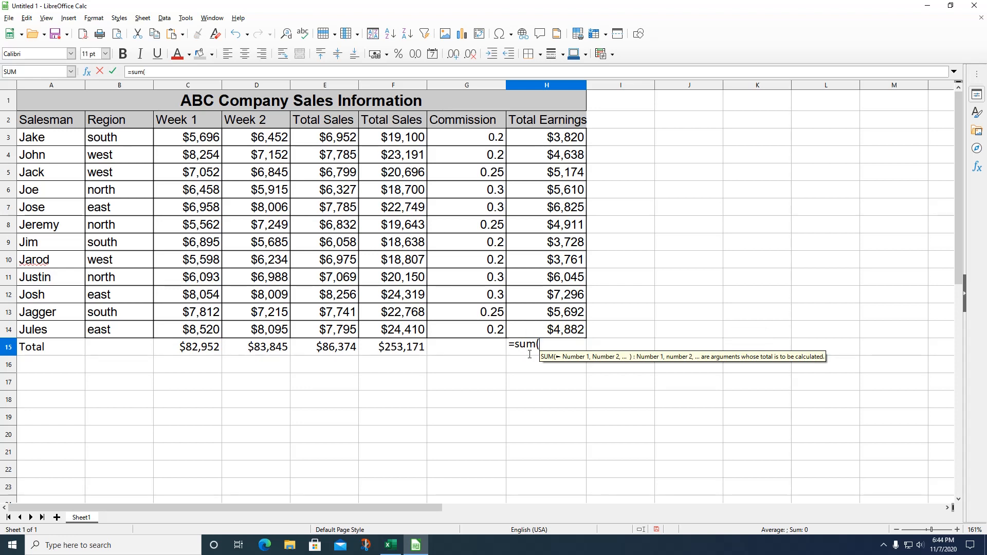
{"action": "left_click_drag", "start_coordinate": [565, 143], "coordinate": [565, 332]}
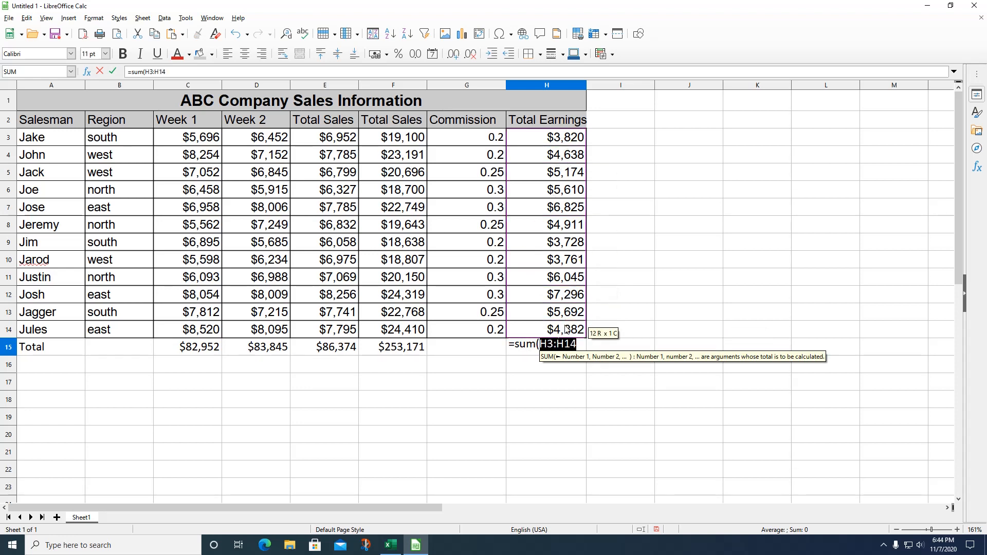
{"action": "key", "text": "Return"}
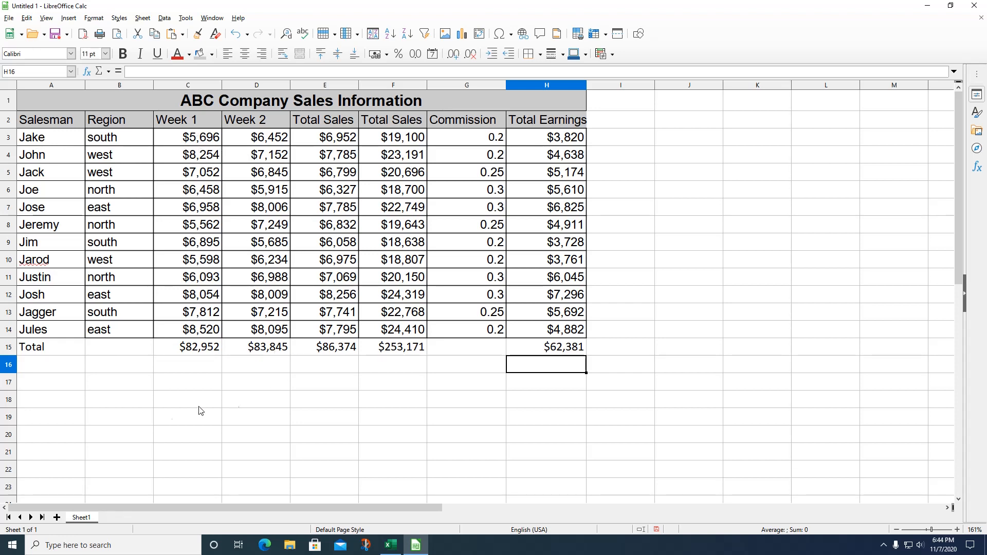
Step: Change the column header in E2 to Week 3
{"action": "left_click_drag", "start_coordinate": [220, 509], "coordinate": [147, 508]}
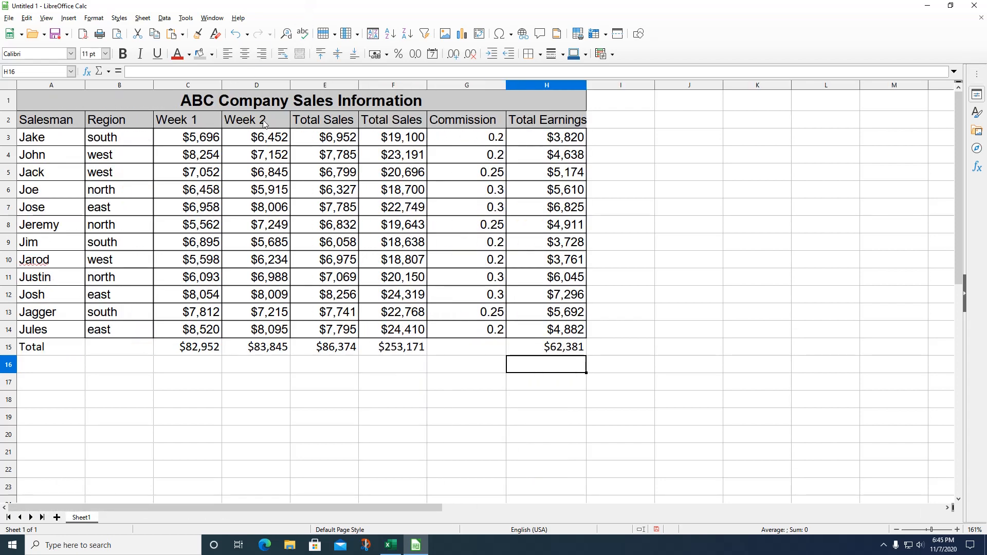
{"action": "left_click", "coordinate": [326, 124]}
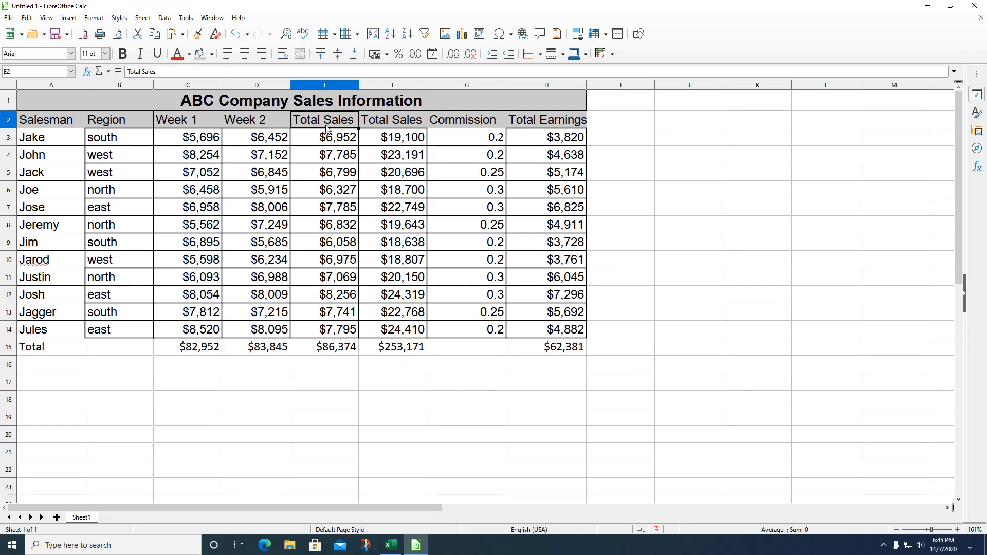
{"action": "type", "text": "Week 3"}
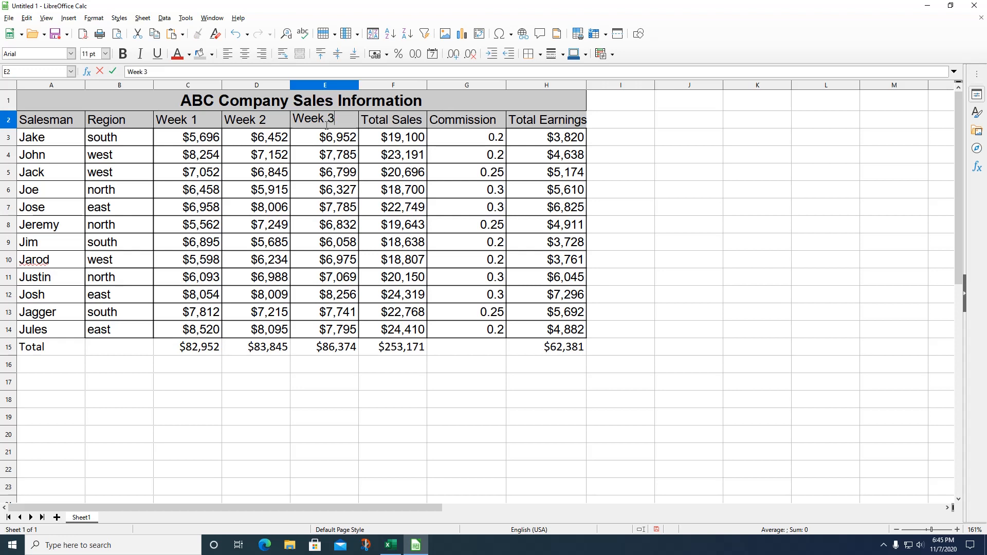
{"action": "left_click", "coordinate": [802, 160]}
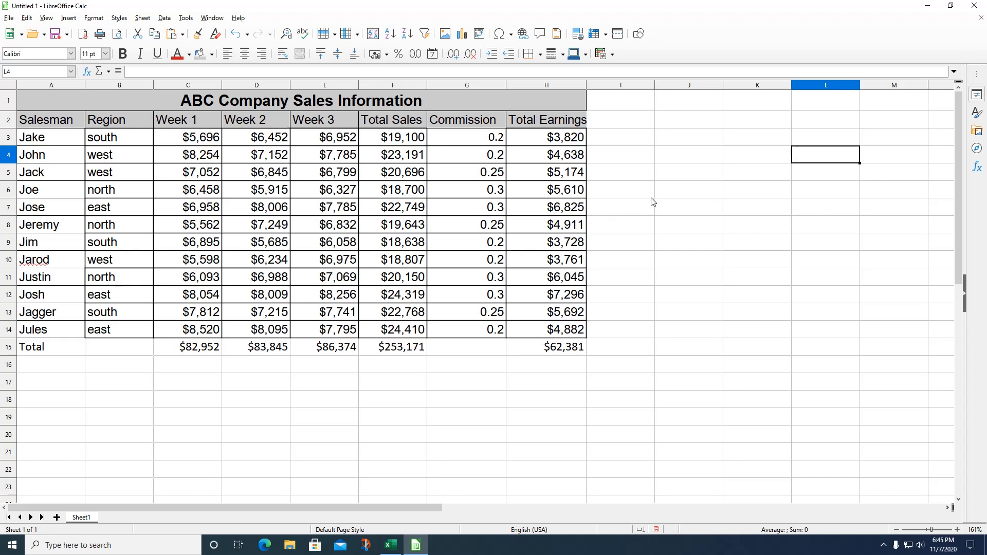
Step: Add a row labelled Min in row 16, with a MIN formula over C3:C14 in C16 filled across to E16
{"action": "left_click", "coordinate": [29, 369]}
{"action": "type", "text": "Min"}
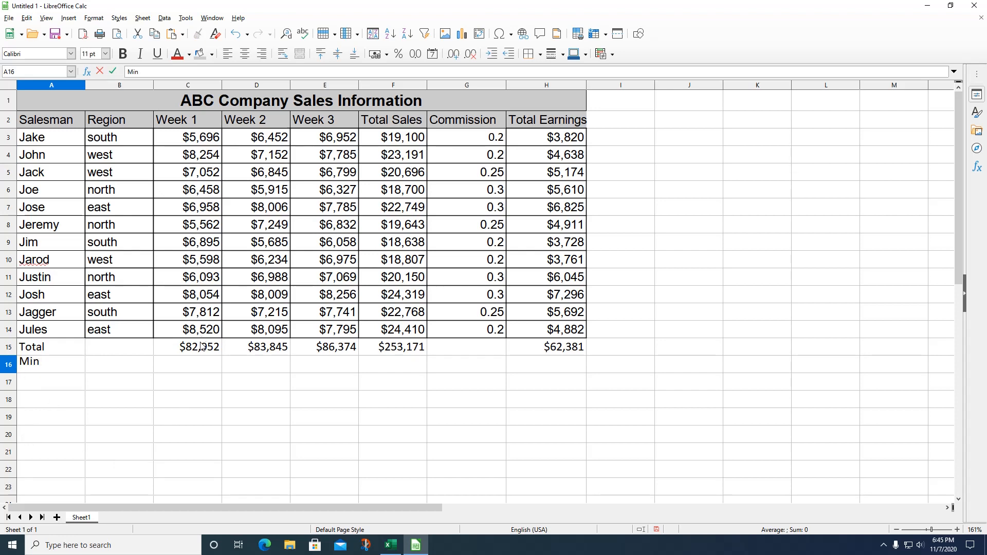
{"action": "left_click", "coordinate": [196, 372]}
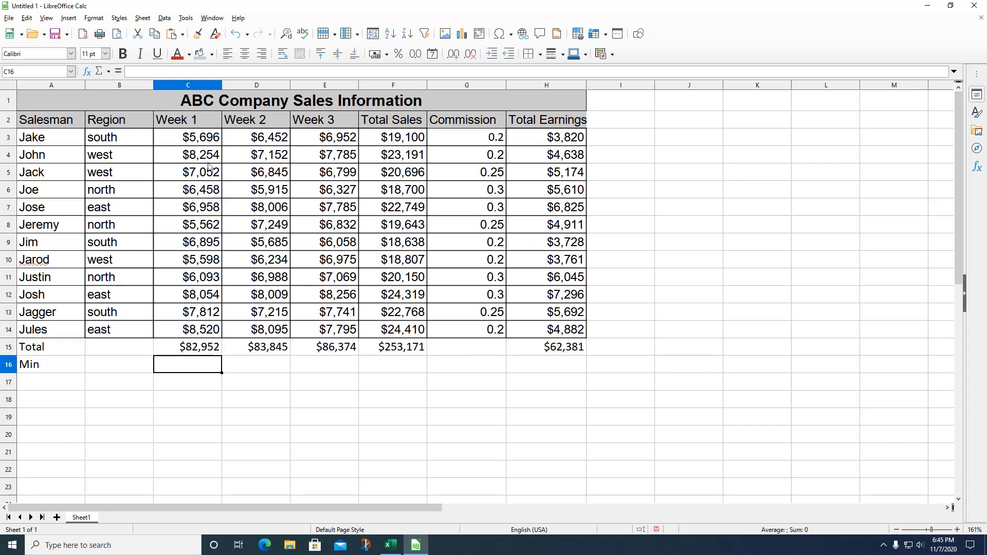
{"action": "left_click_drag", "start_coordinate": [213, 251], "coordinate": [210, 300]}
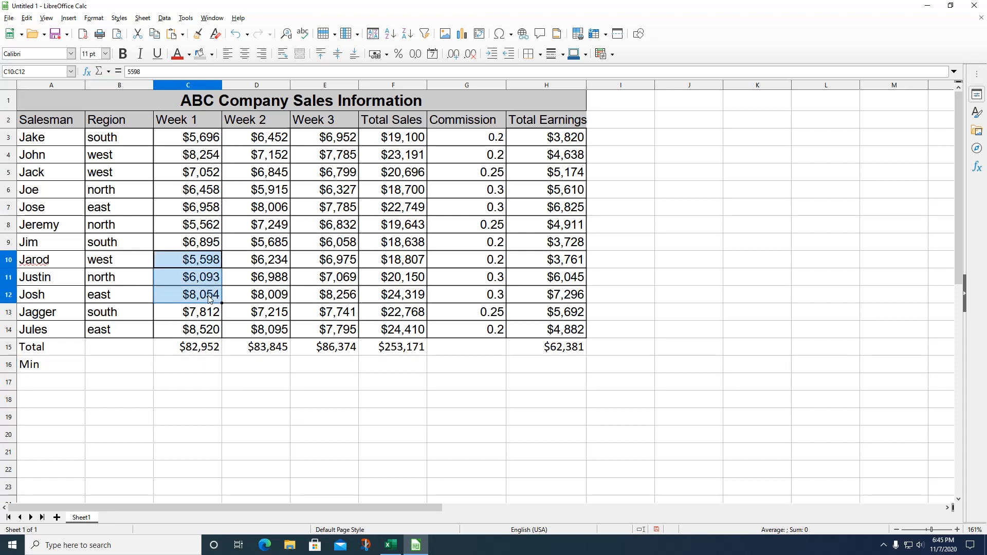
{"action": "left_click", "coordinate": [200, 367]}
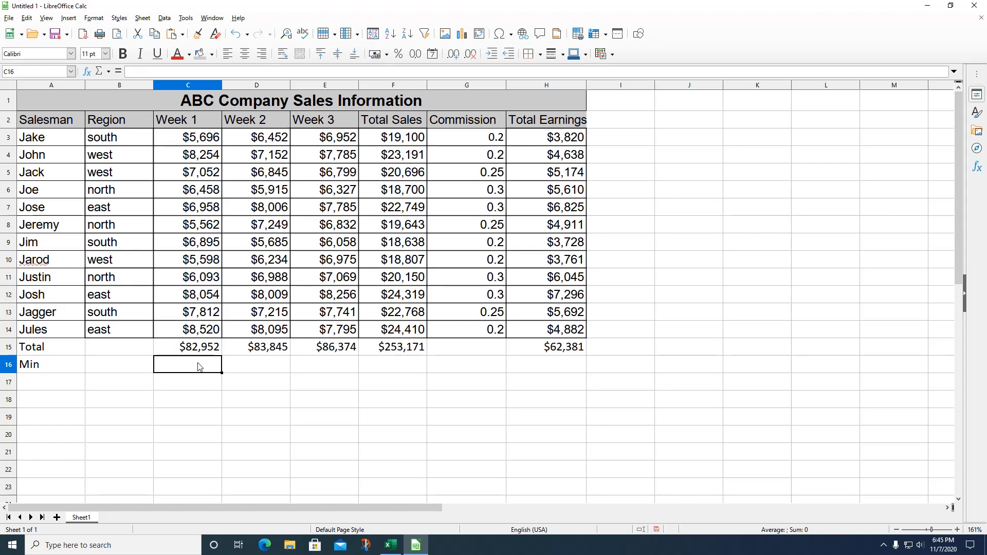
{"action": "type", "text": "=min"}
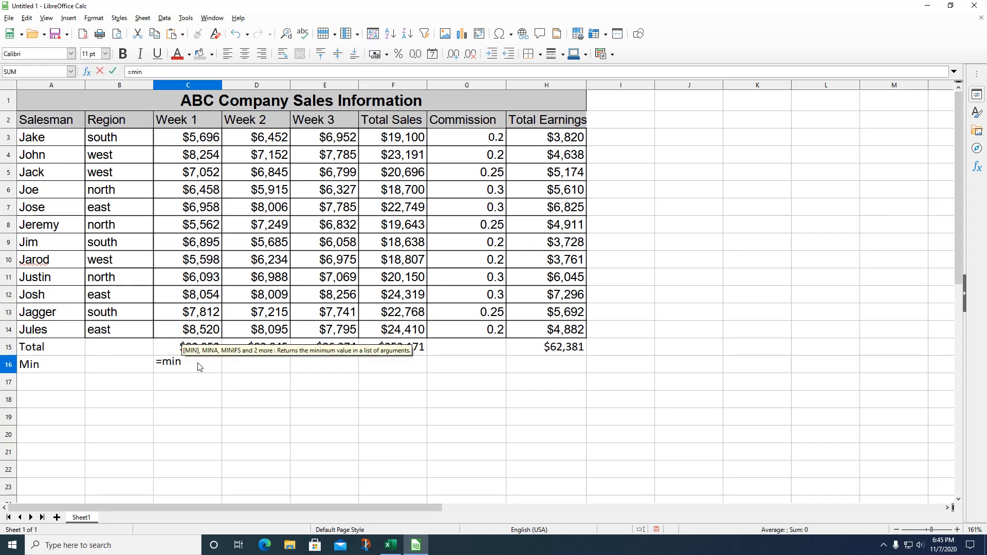
{"action": "type", "text": "("}
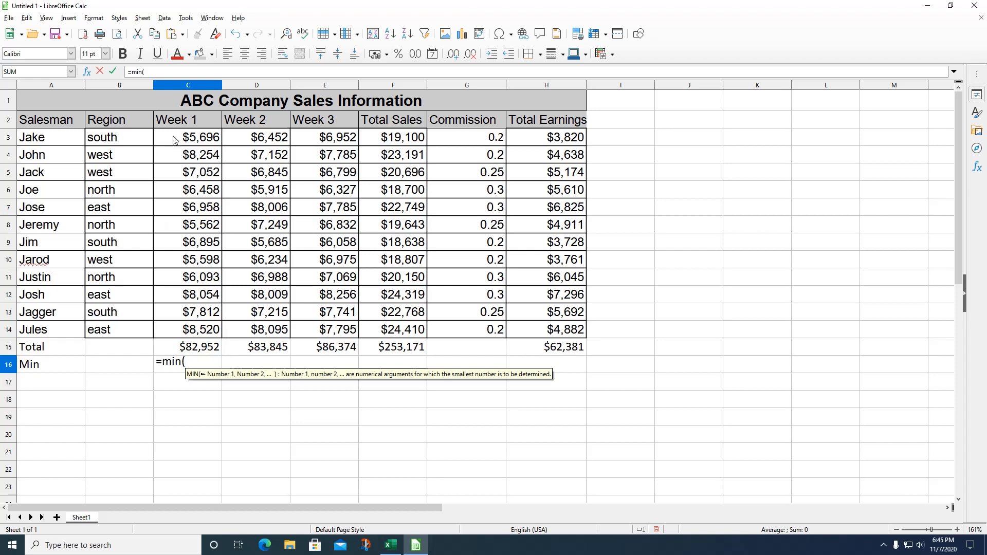
{"action": "left_click_drag", "start_coordinate": [174, 139], "coordinate": [157, 332]}
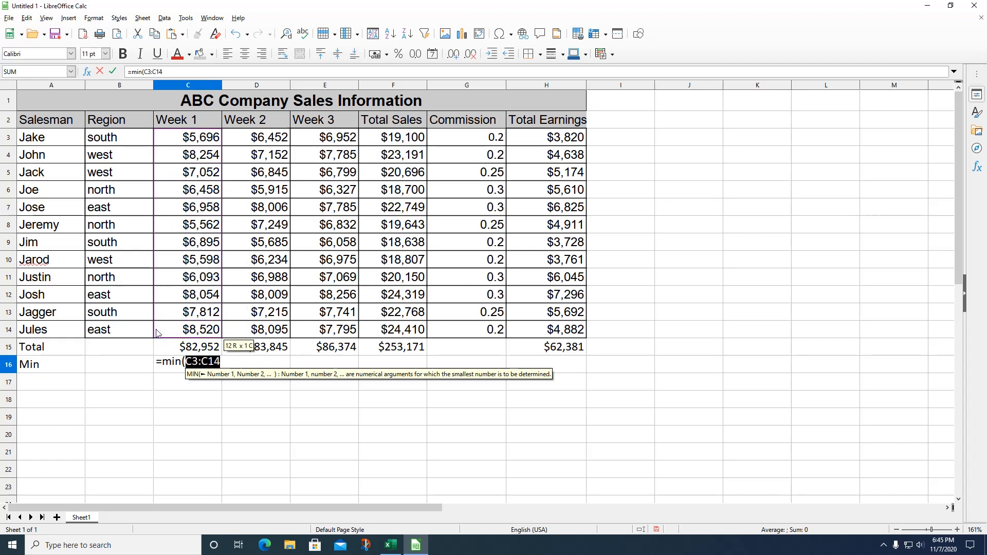
{"action": "key", "text": "Return"}
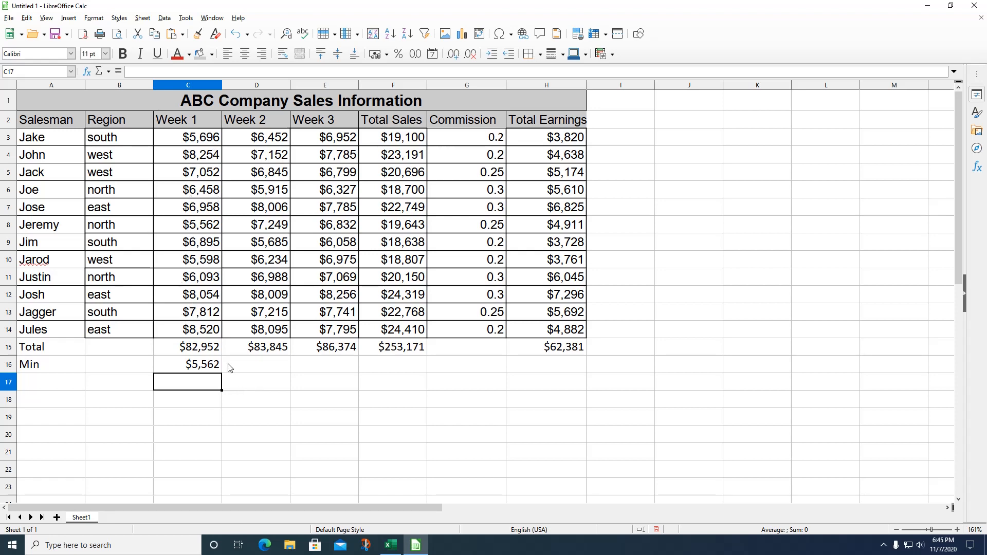
{"action": "left_click", "coordinate": [172, 359]}
{"action": "left_click_drag", "start_coordinate": [222, 373], "coordinate": [343, 372]}
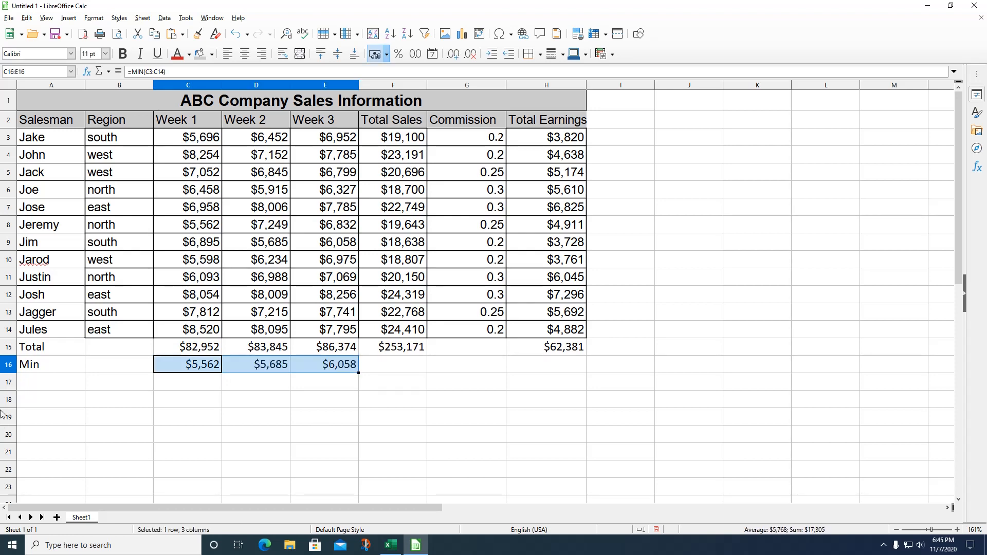
Step: Add a row labelled Max in row 17, with a MAX formula over C3:C14 in C17 filled across to E17
{"action": "left_click", "coordinate": [25, 387]}
{"action": "type", "text": "Max"}
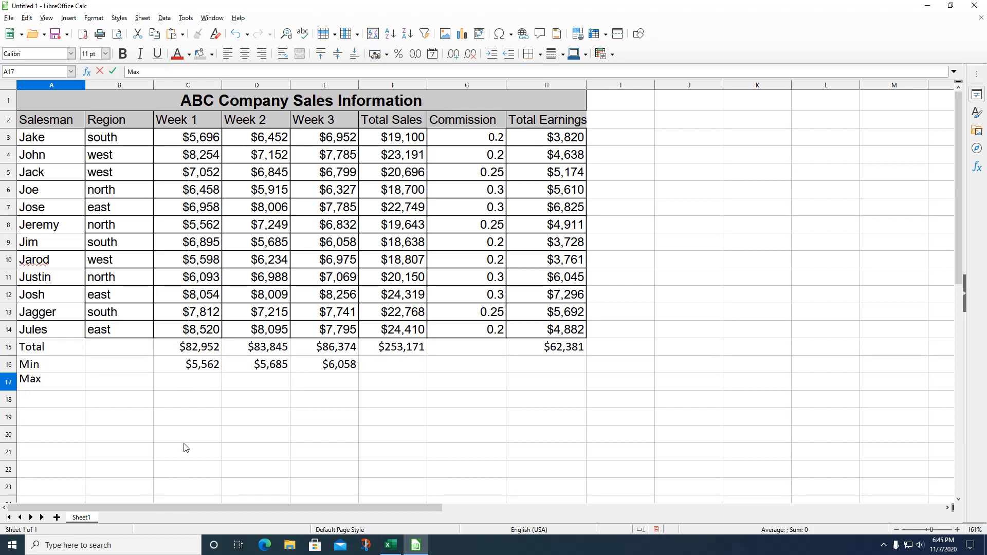
{"action": "left_click", "coordinate": [193, 385]}
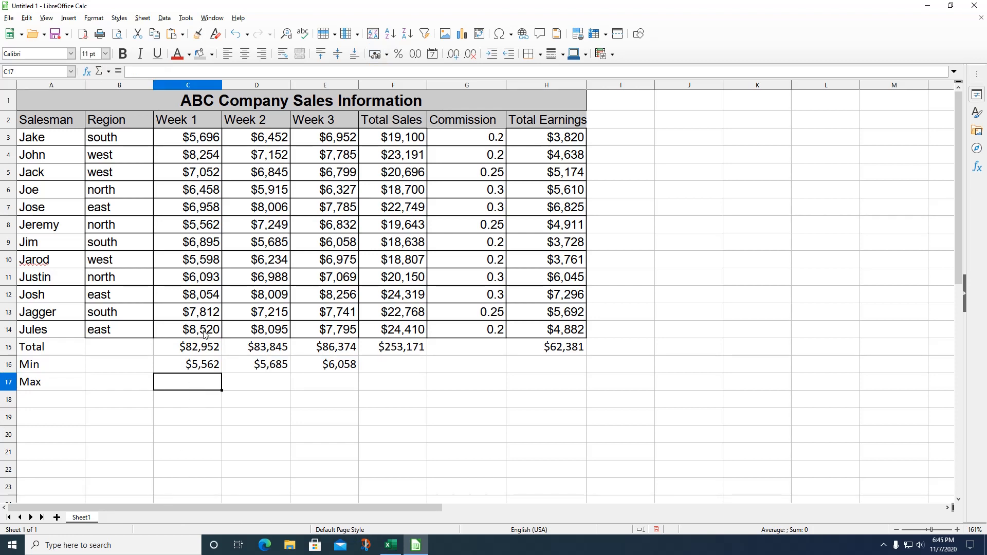
{"action": "type", "text": "=max"}
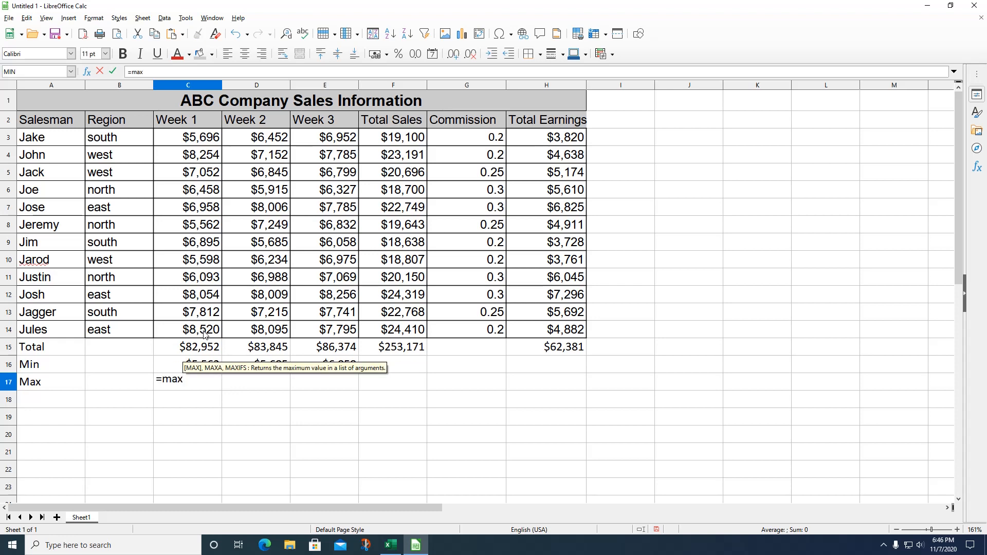
{"action": "type", "text": "("}
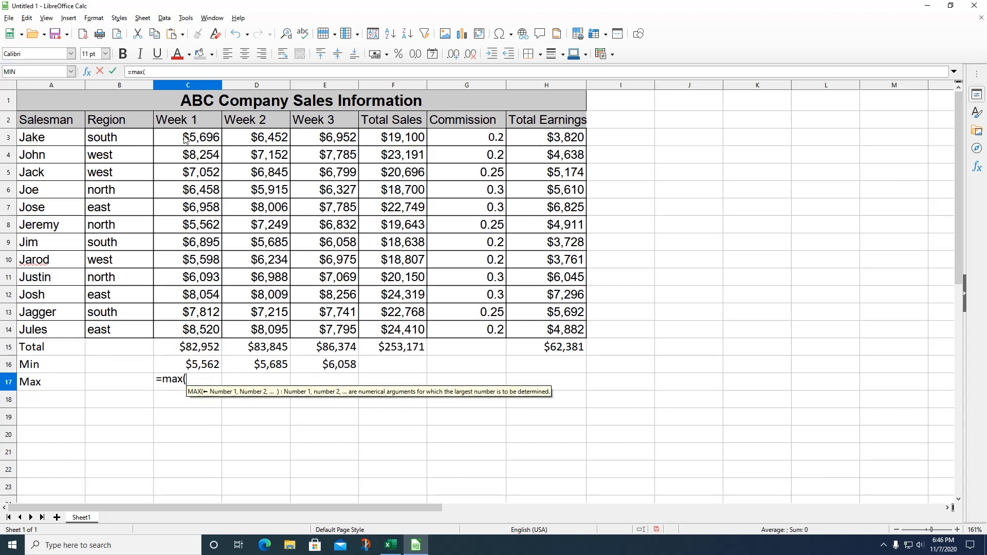
{"action": "left_click_drag", "start_coordinate": [191, 143], "coordinate": [175, 330]}
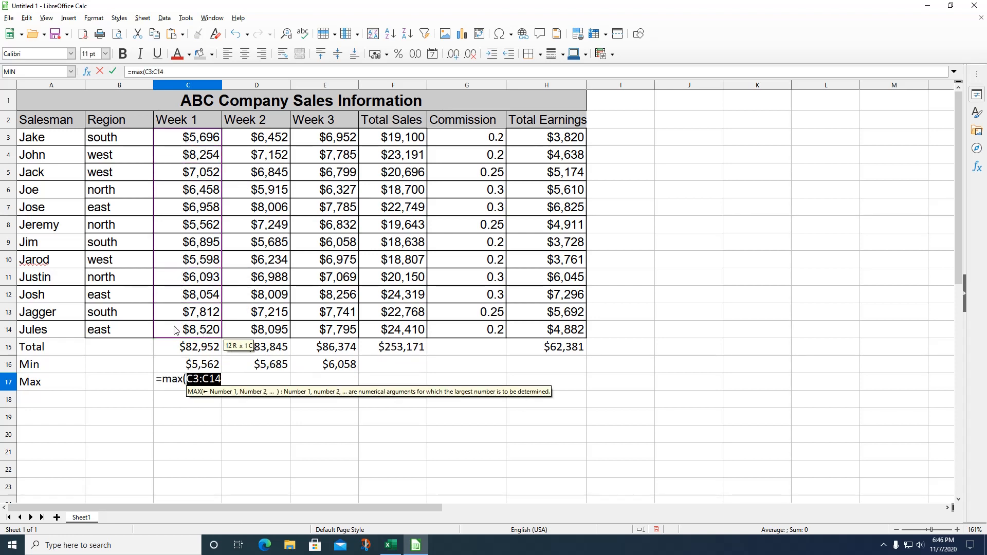
{"action": "key", "text": "Return"}
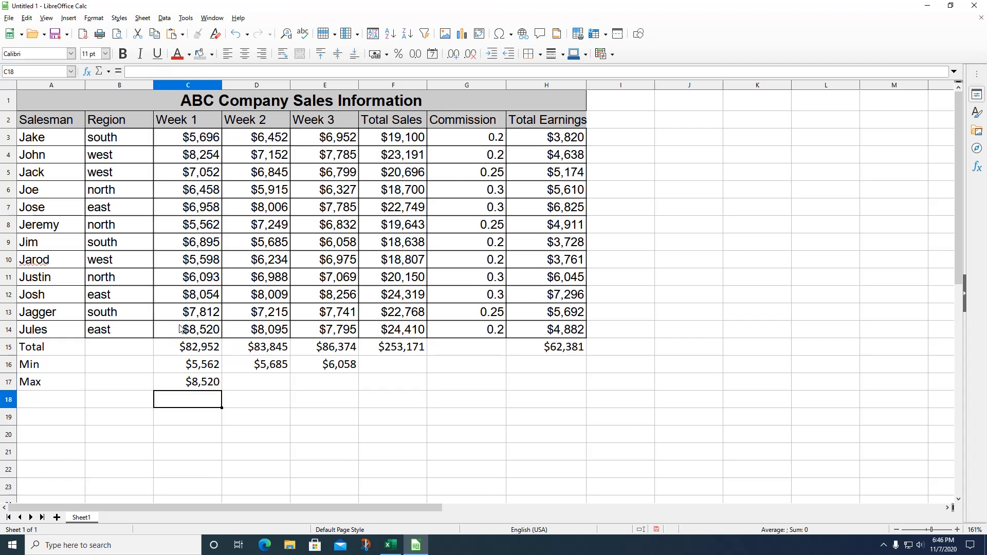
{"action": "left_click", "coordinate": [201, 388]}
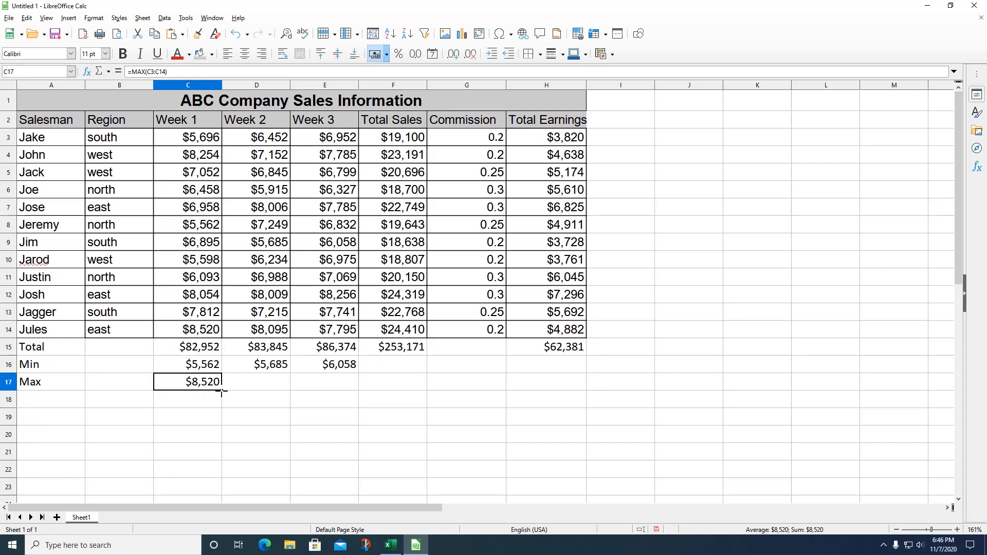
{"action": "left_click_drag", "start_coordinate": [221, 392], "coordinate": [338, 400]}
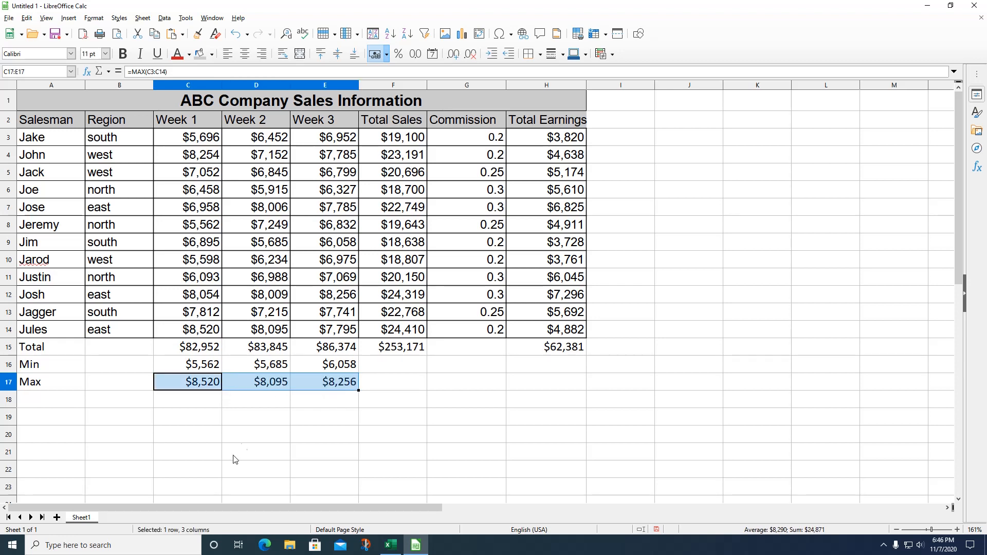
{"action": "left_click", "coordinate": [315, 370]}
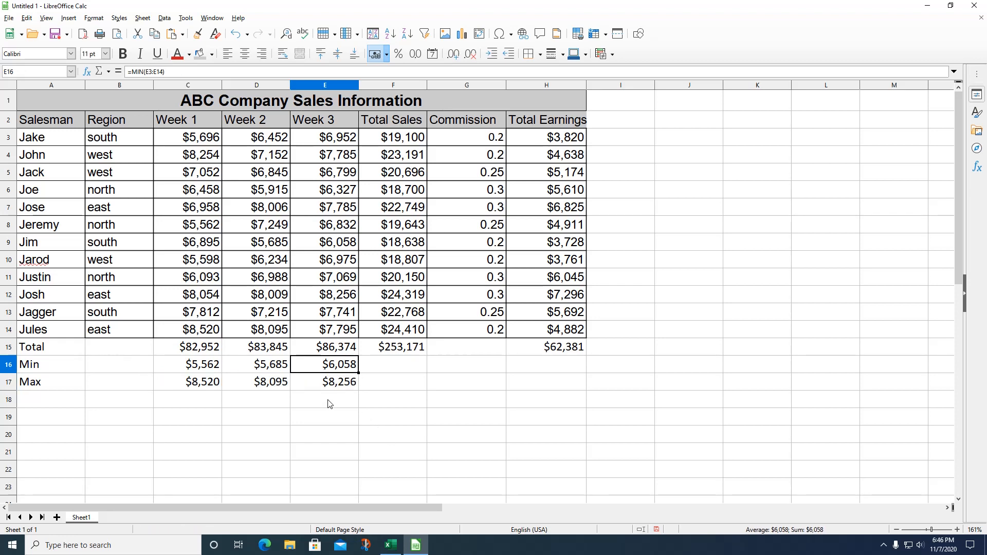
Step: Add a row labelled average in row 18, with an AVERAGE formula over C3:C14 in C18 filled across to E18
{"action": "left_click", "coordinate": [26, 405]}
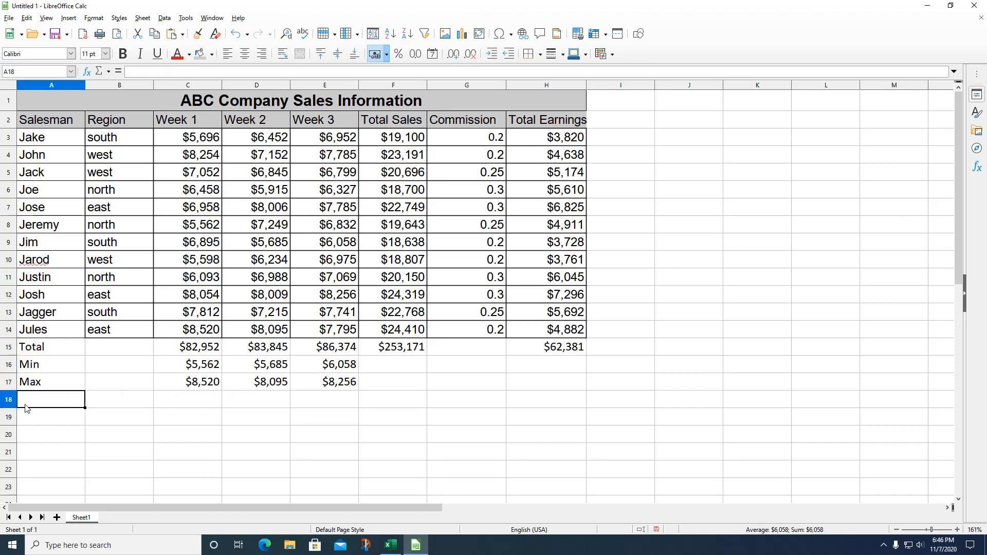
{"action": "type", "text": "average"}
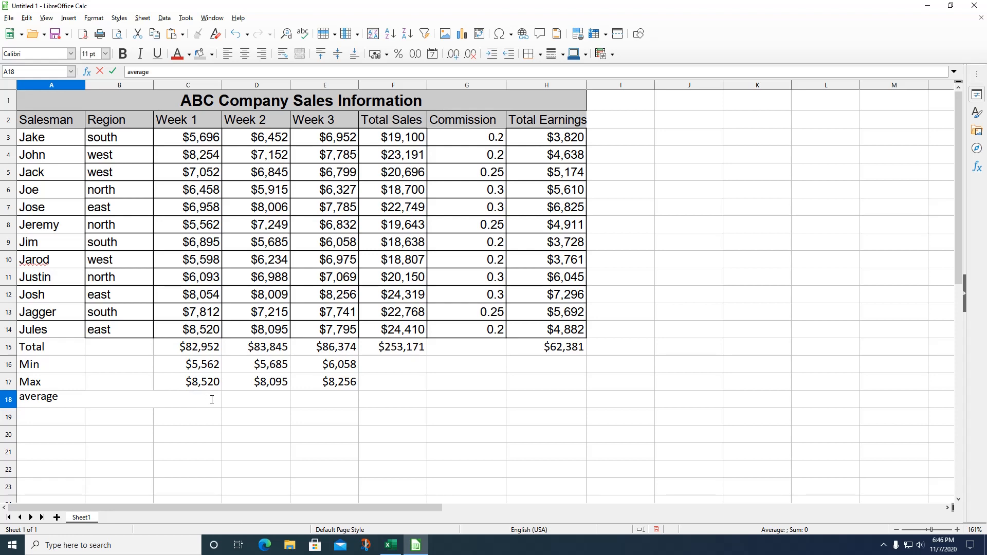
{"action": "left_click", "coordinate": [110, 433]}
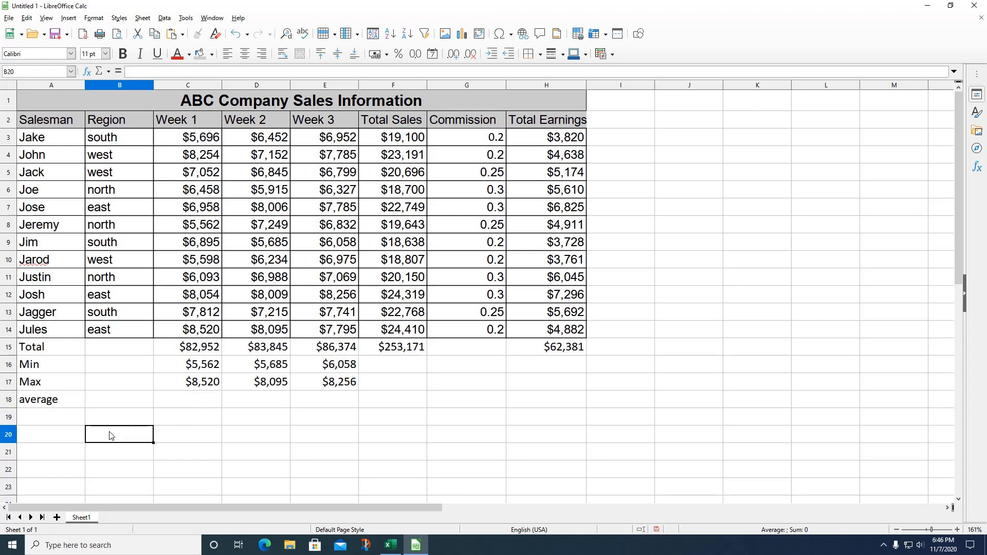
{"action": "left_click", "coordinate": [190, 398]}
{"action": "type", "text": "="}
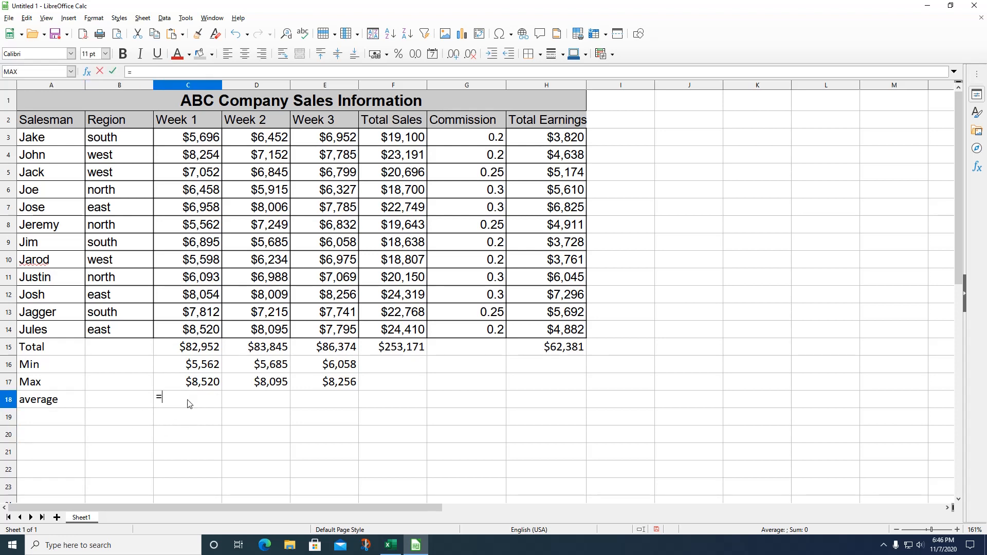
{"action": "type", "text": "average"}
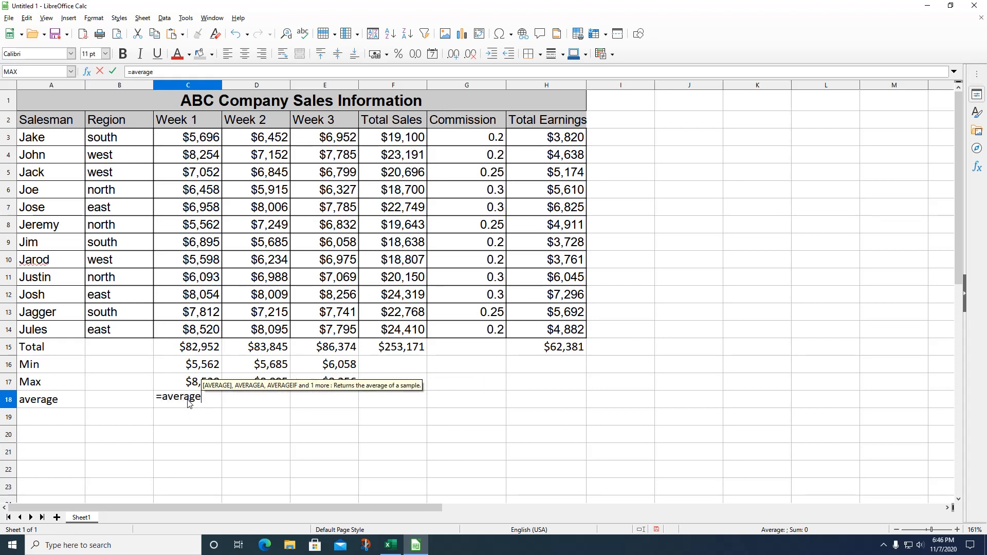
{"action": "type", "text": "("}
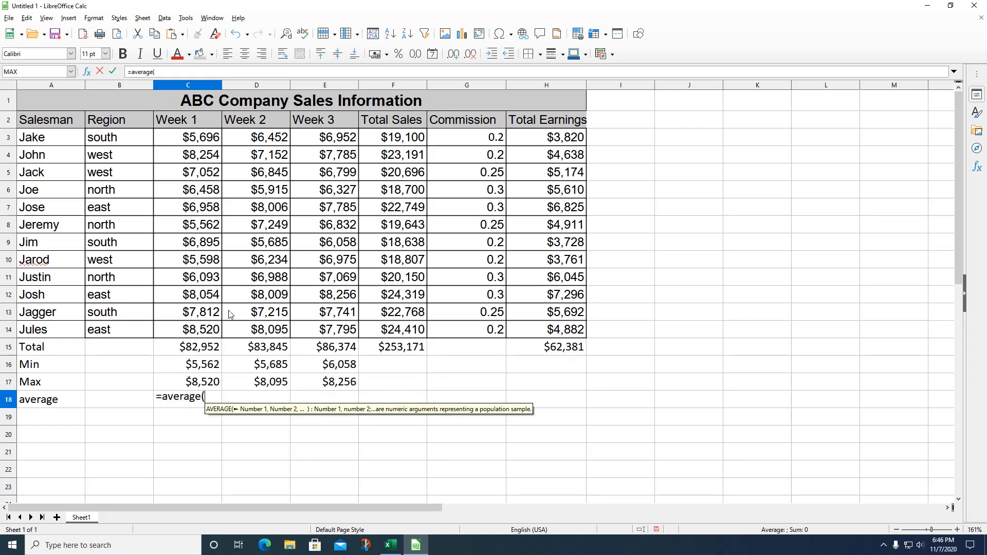
{"action": "left_click_drag", "start_coordinate": [188, 145], "coordinate": [177, 330]}
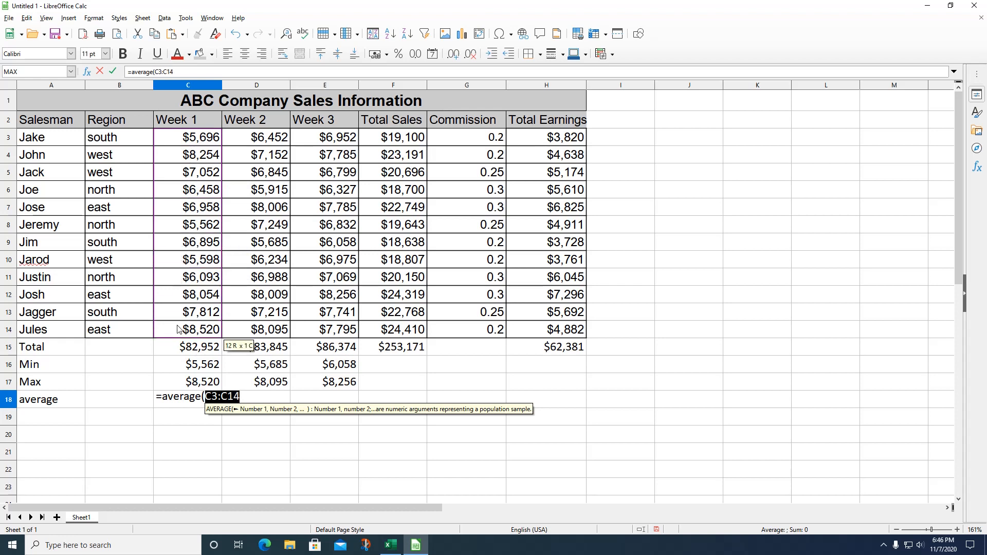
{"action": "key", "text": "Return"}
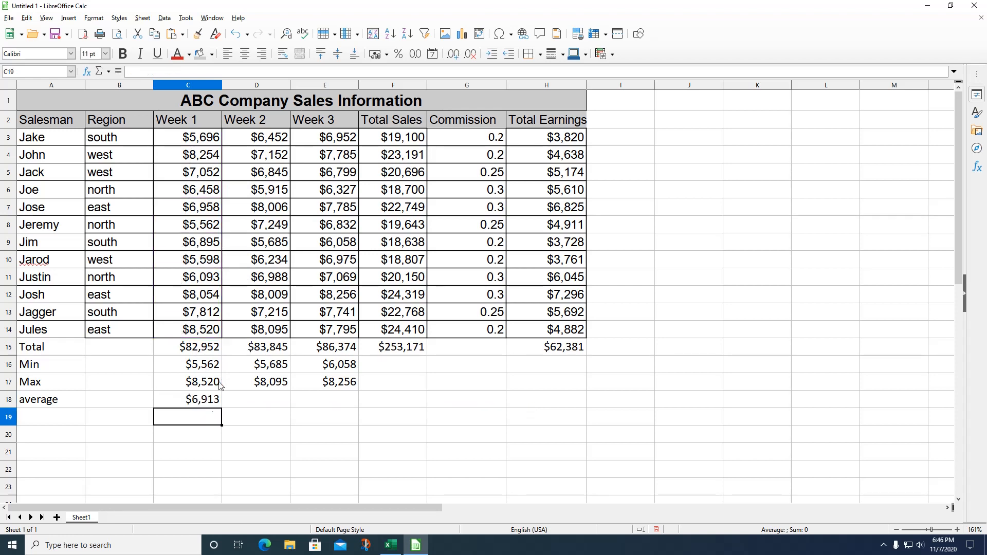
{"action": "left_click", "coordinate": [215, 406]}
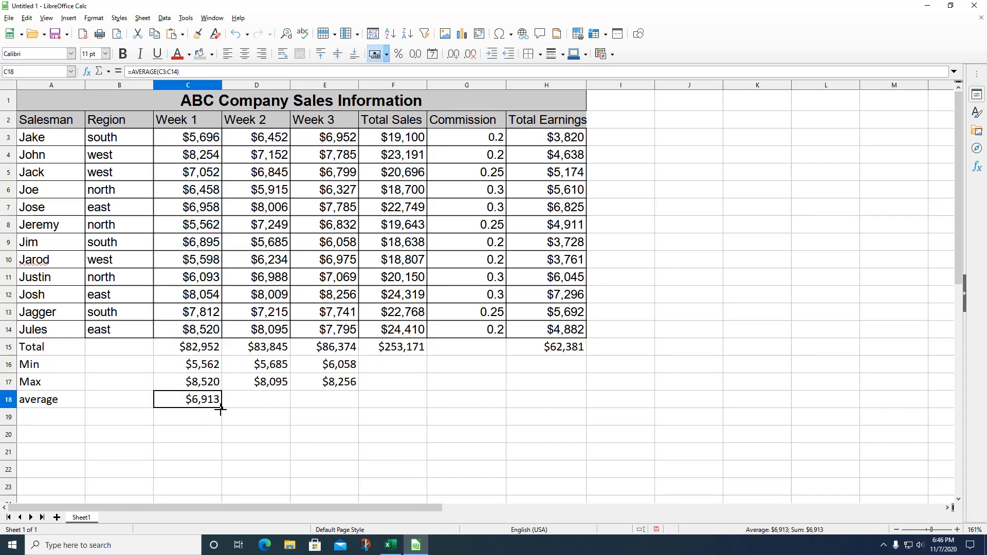
{"action": "left_click_drag", "start_coordinate": [241, 409], "coordinate": [339, 410]}
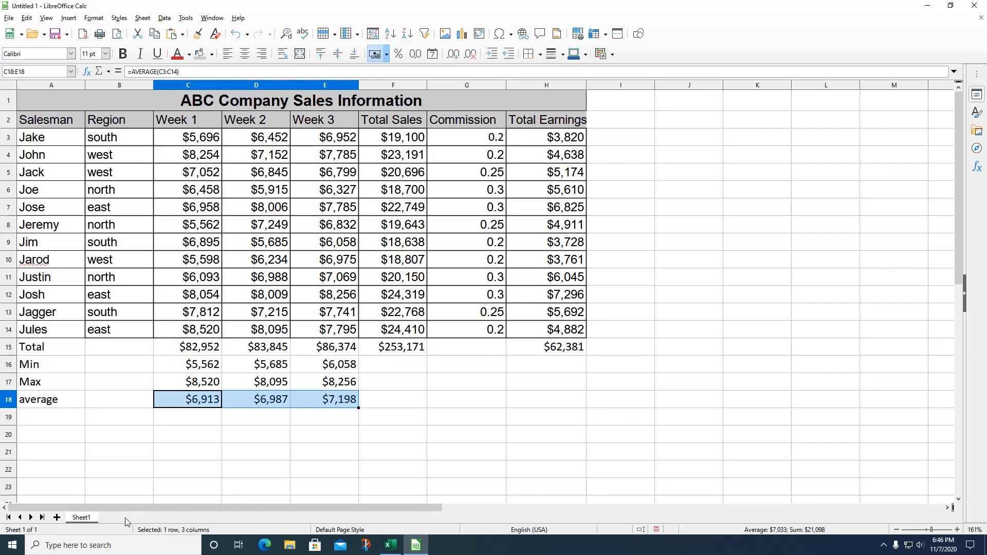
Step: Add a second sheet to the workbook and enter the label average in its cell A4
{"action": "left_click", "coordinate": [57, 518]}
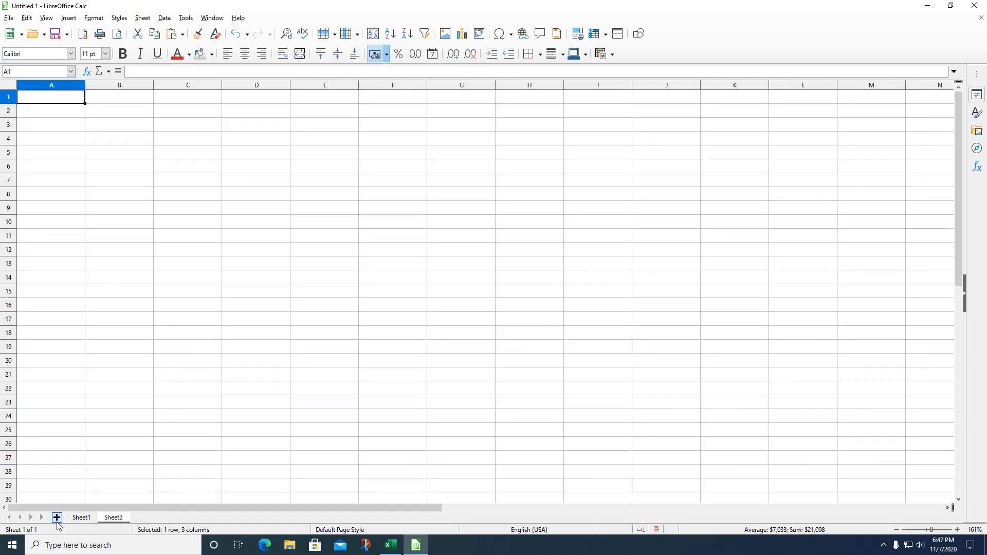
{"action": "left_click", "coordinate": [55, 147]}
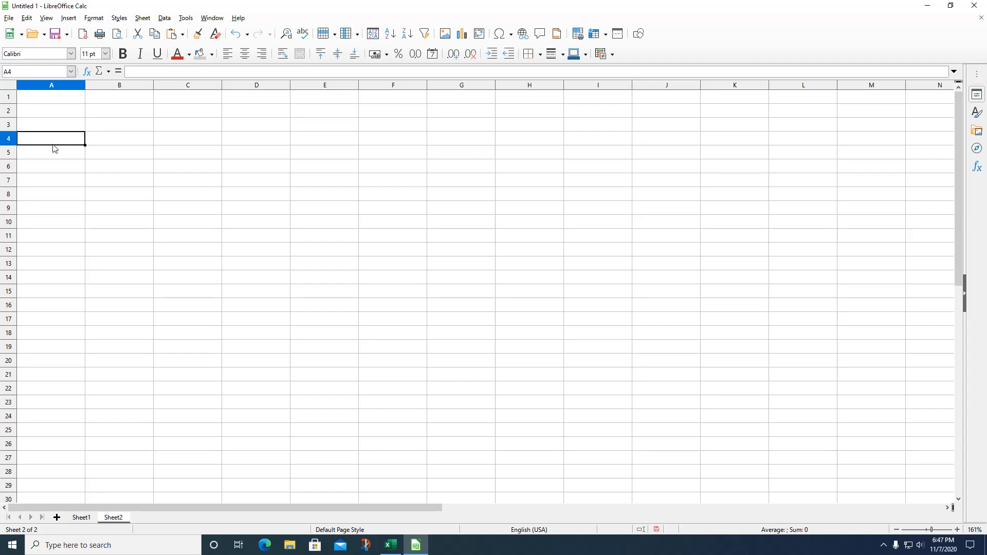
{"action": "type", "text": "ave"}
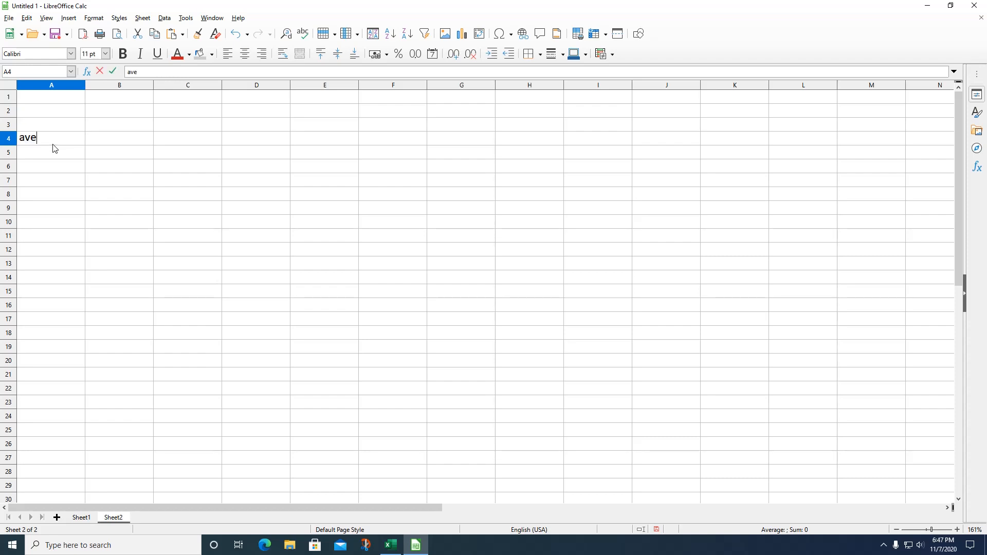
{"action": "type", "text": "rage"}
{"action": "left_click", "coordinate": [166, 141]}
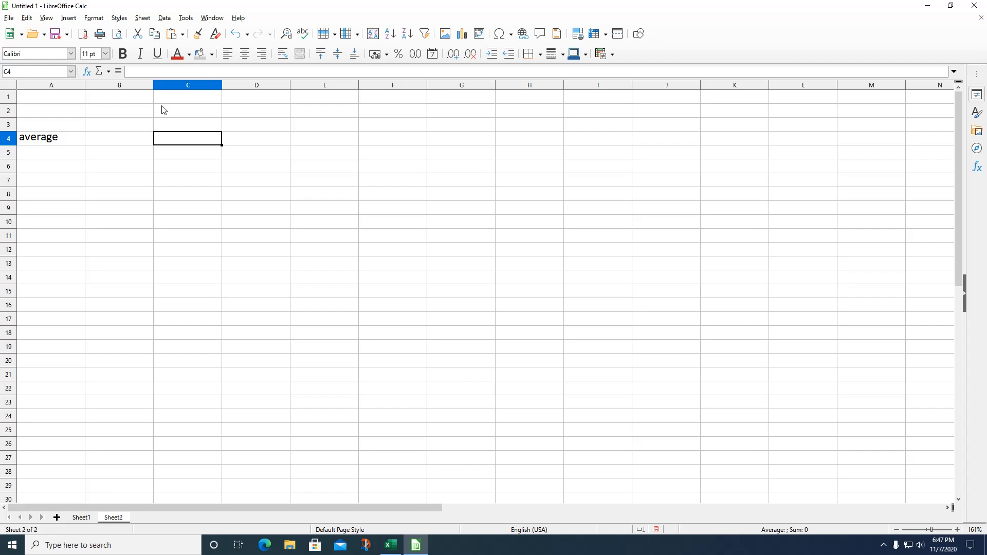
Step: Extend the label in cell A4 of the second sheet to read average of total sales
{"action": "left_click", "coordinate": [34, 142]}
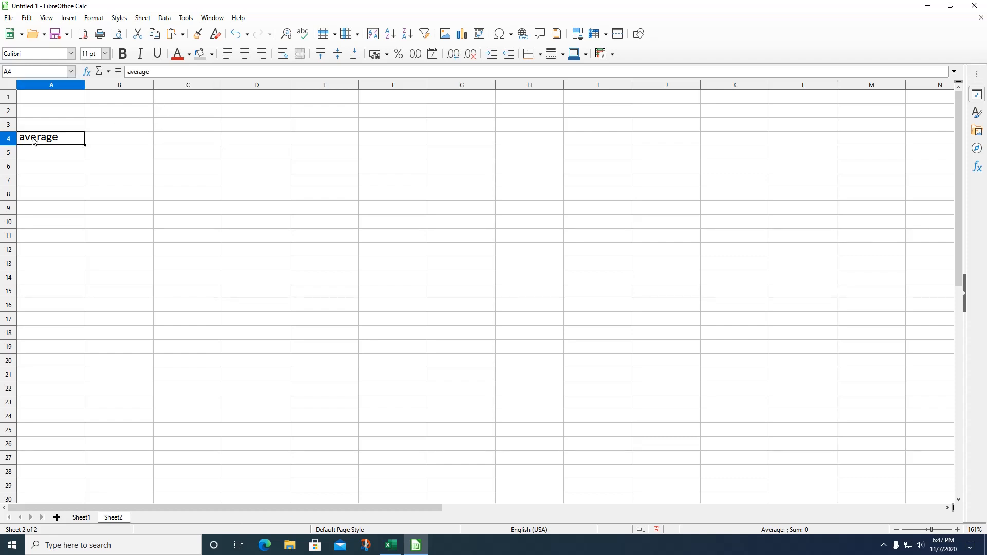
{"action": "left_click", "coordinate": [164, 75]}
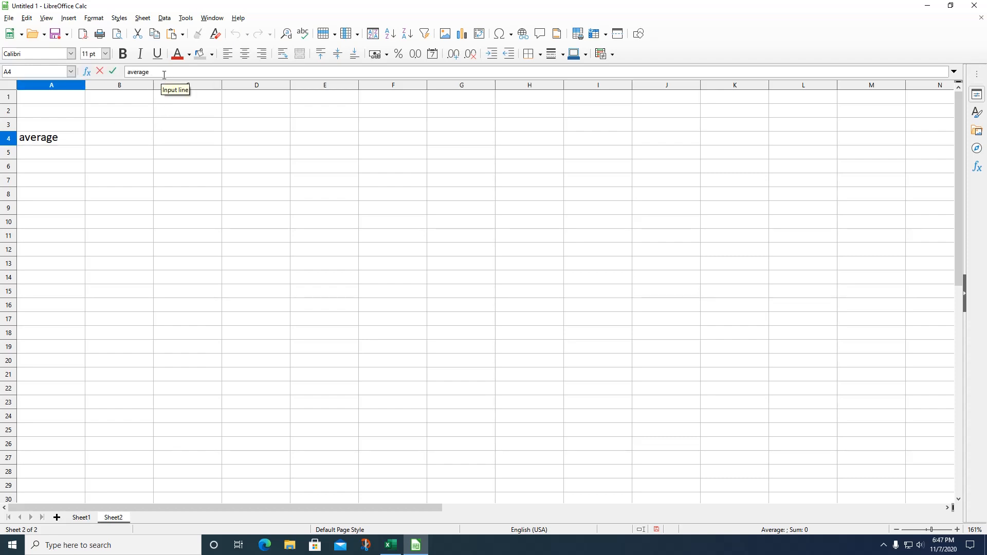
{"action": "type", "text": "of to"}
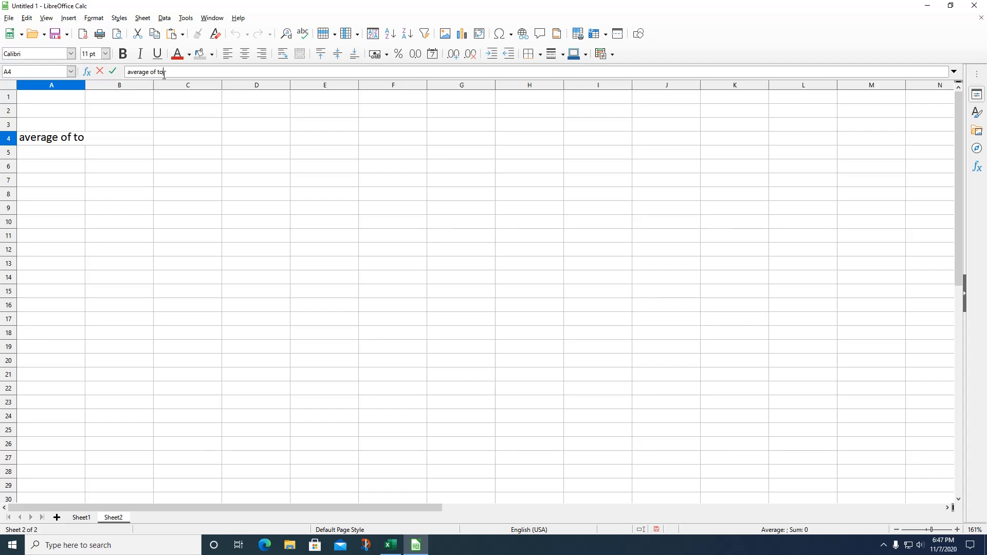
{"action": "type", "text": "tal sales"}
Step: Enter an AVERAGE formula in D4 of Sheet2 over the Total Sales values F3:F14 on Sheet1
{"action": "left_click", "coordinate": [239, 139]}
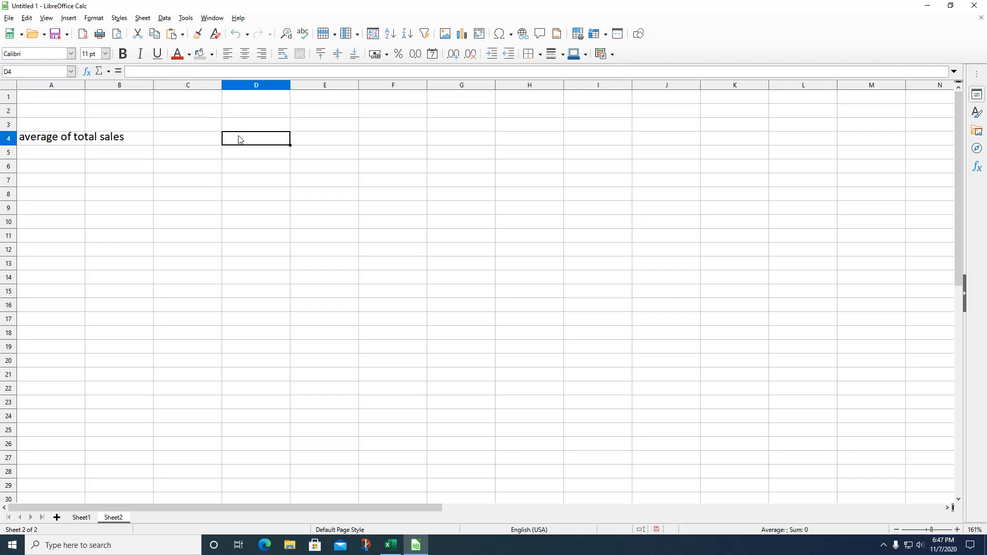
{"action": "type", "text": "=average("}
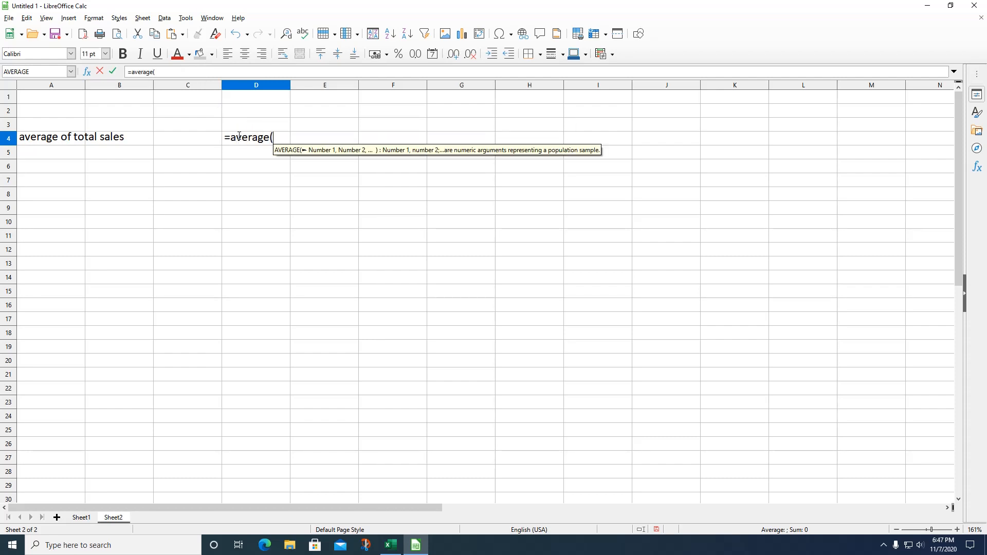
{"action": "left_click", "coordinate": [81, 517]}
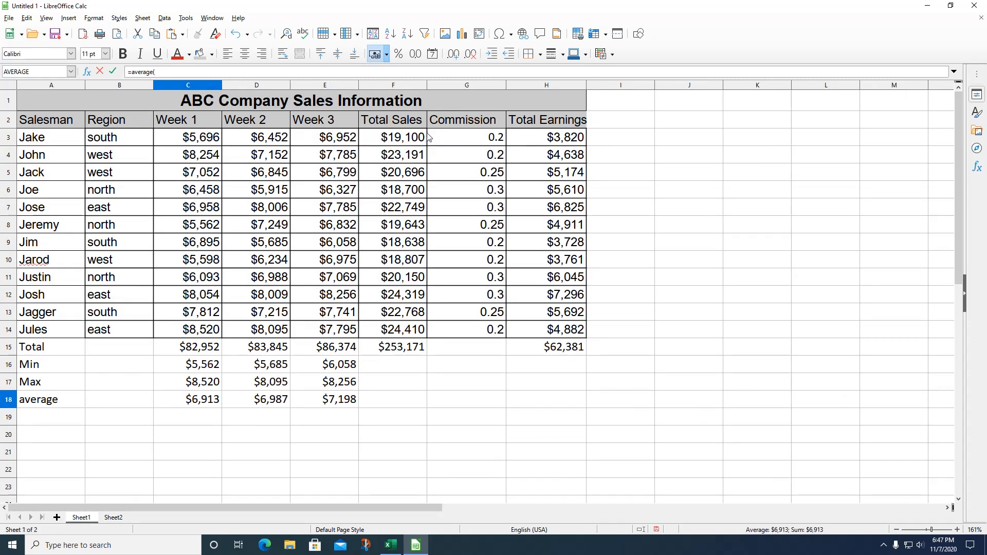
{"action": "left_click_drag", "start_coordinate": [428, 136], "coordinate": [400, 334]}
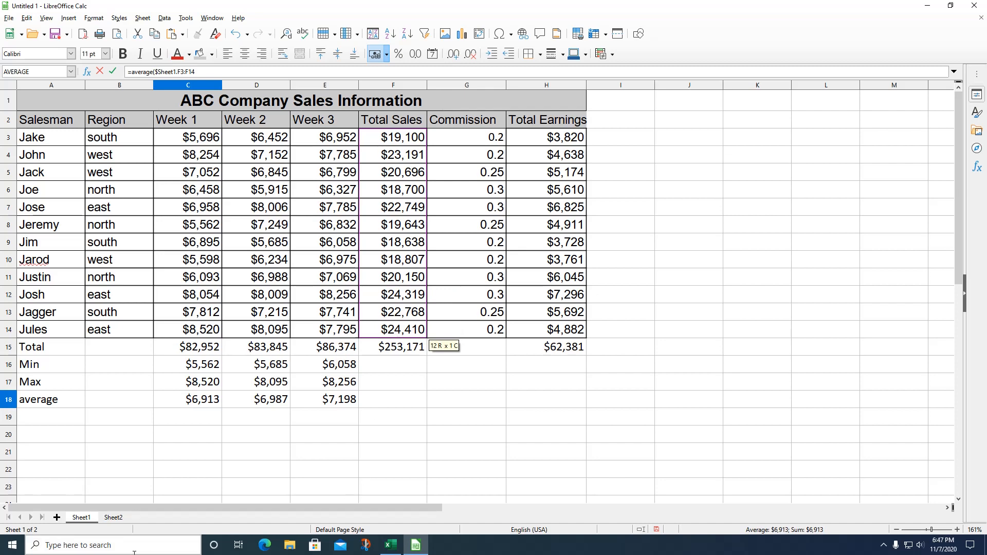
{"action": "left_click", "coordinate": [113, 518]}
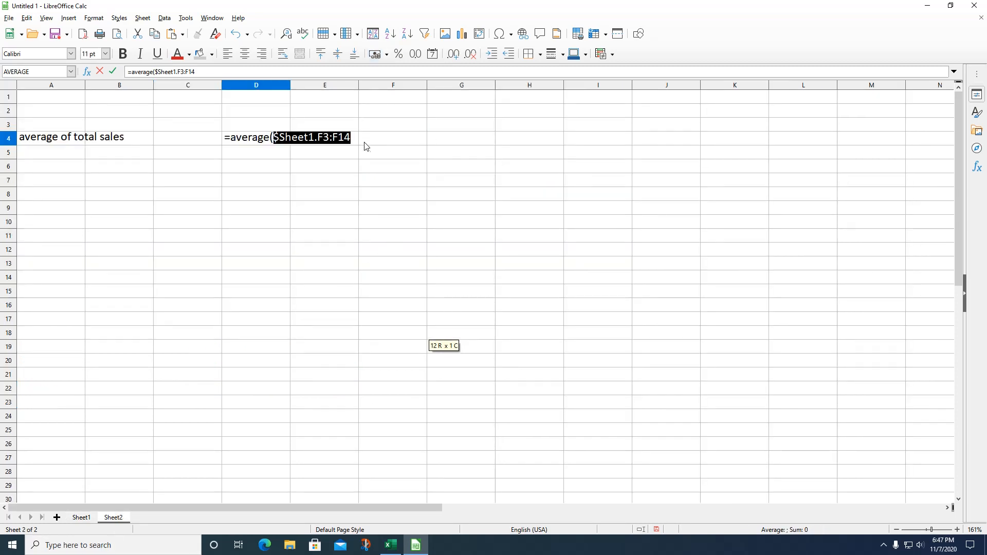
{"action": "key", "text": "Return"}
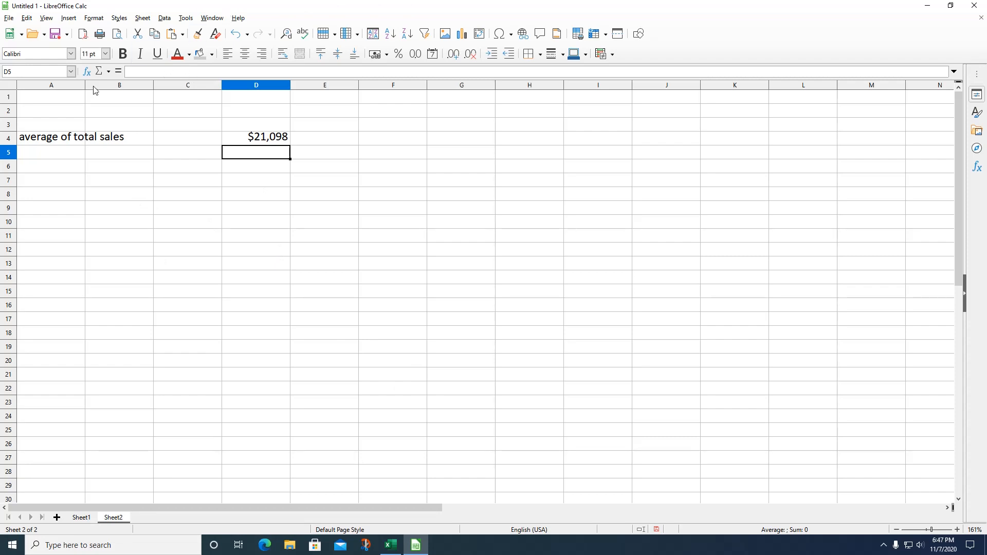
Step: Apply an AutoFilter to the sales table A2:H14 on Sheet1
{"action": "left_click", "coordinate": [89, 518]}
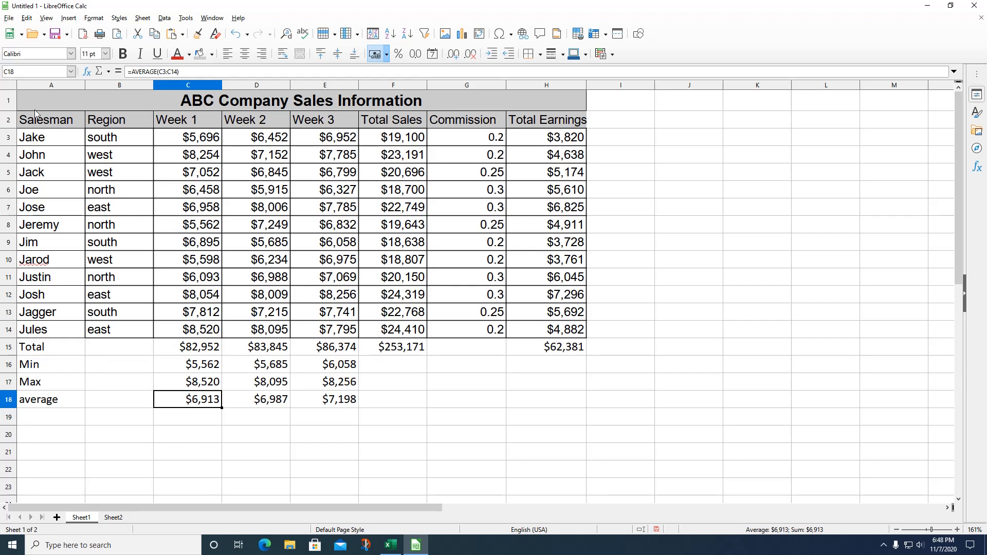
{"action": "left_click_drag", "start_coordinate": [37, 121], "coordinate": [535, 334]}
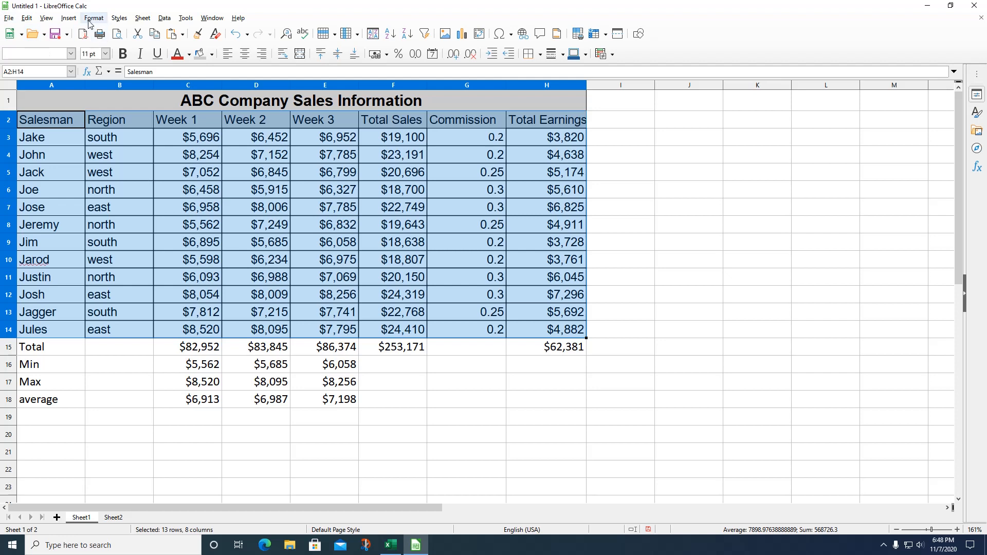
{"action": "left_click", "coordinate": [67, 18]}
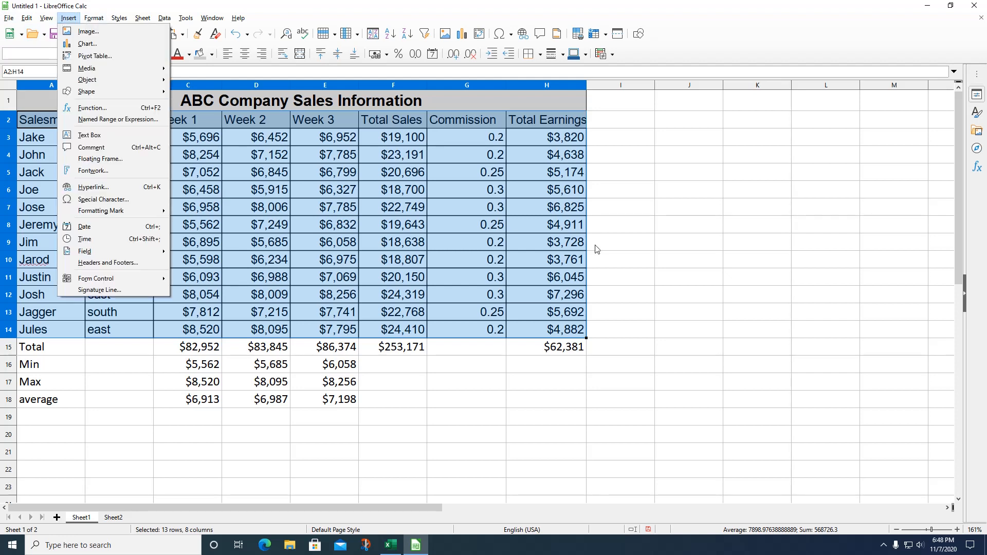
{"action": "key", "text": "Escape"}
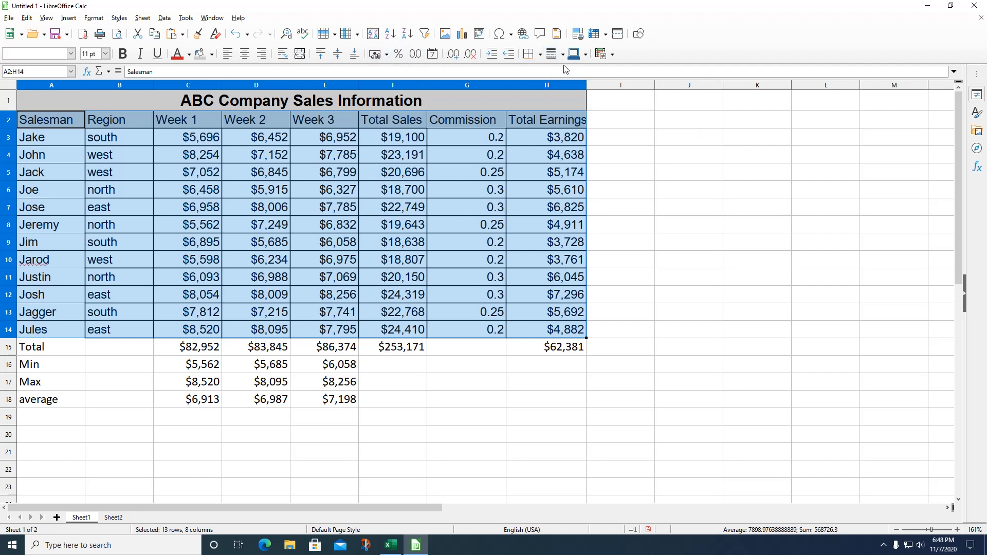
{"action": "left_click", "coordinate": [426, 34]}
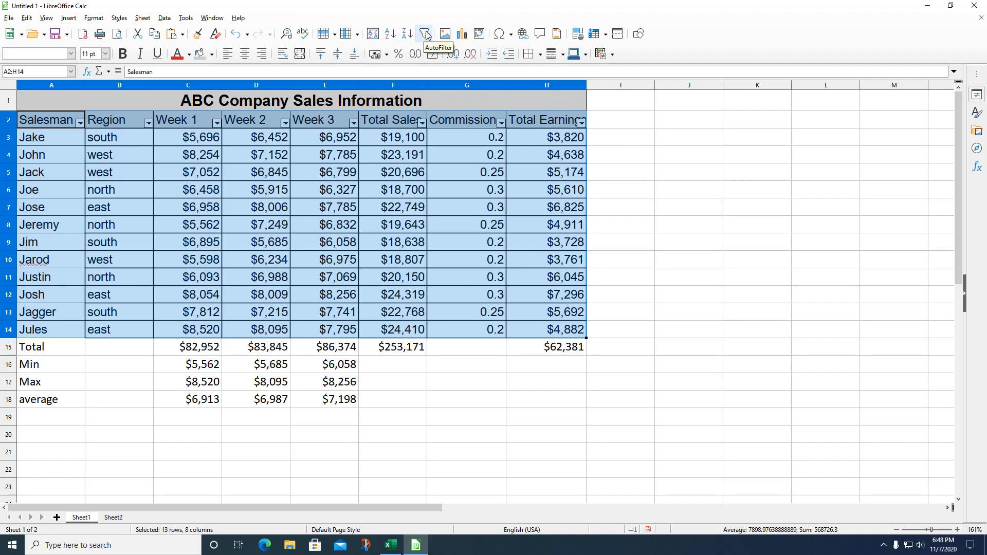
{"action": "left_click", "coordinate": [787, 187]}
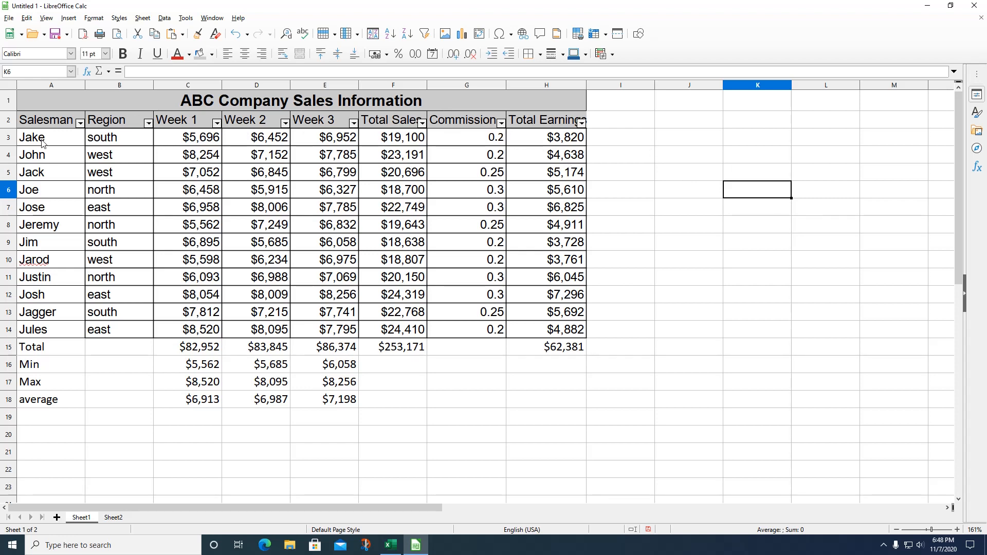
Step: Filter the Region column to show only west, and restore all regions
{"action": "left_click", "coordinate": [148, 123]}
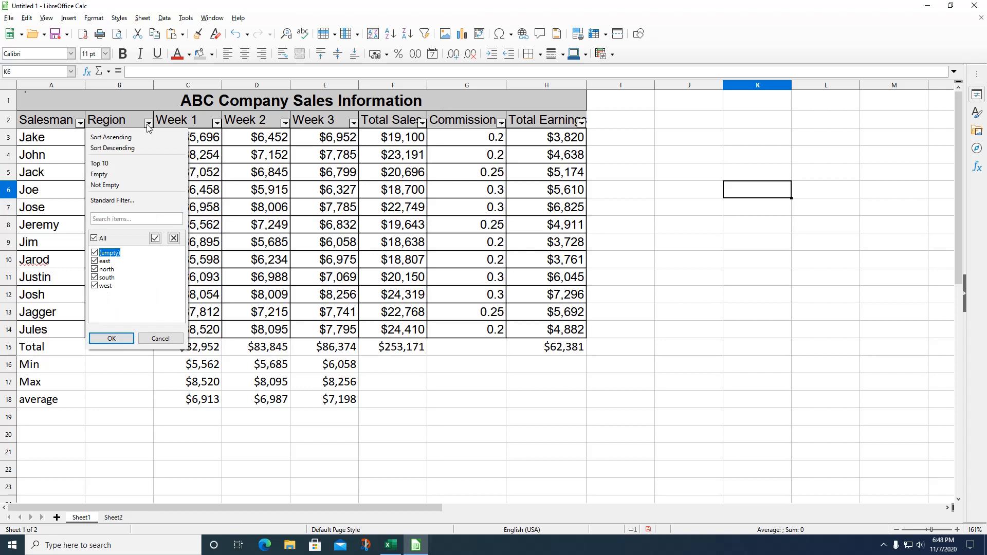
{"action": "left_click", "coordinate": [93, 239]}
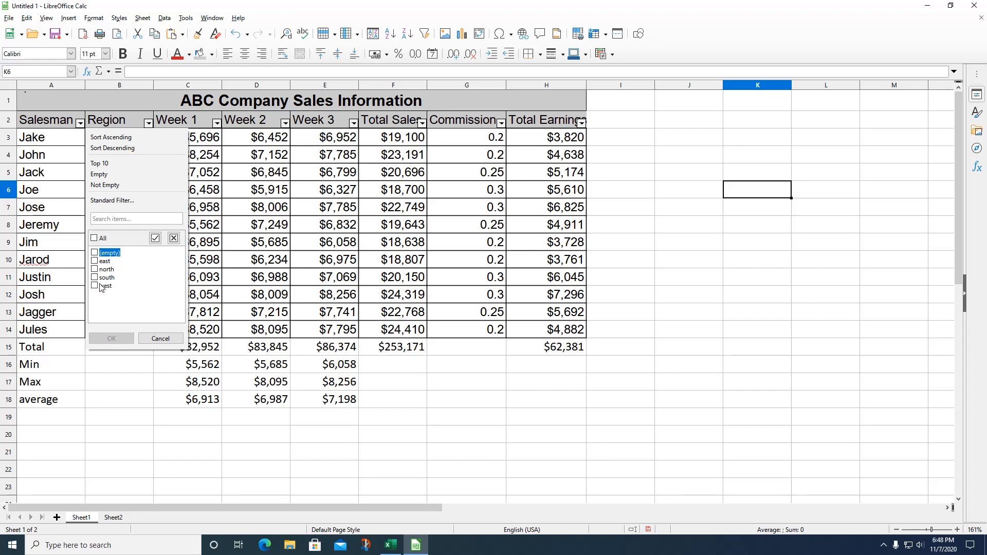
{"action": "left_click", "coordinate": [95, 286]}
{"action": "left_click", "coordinate": [110, 339]}
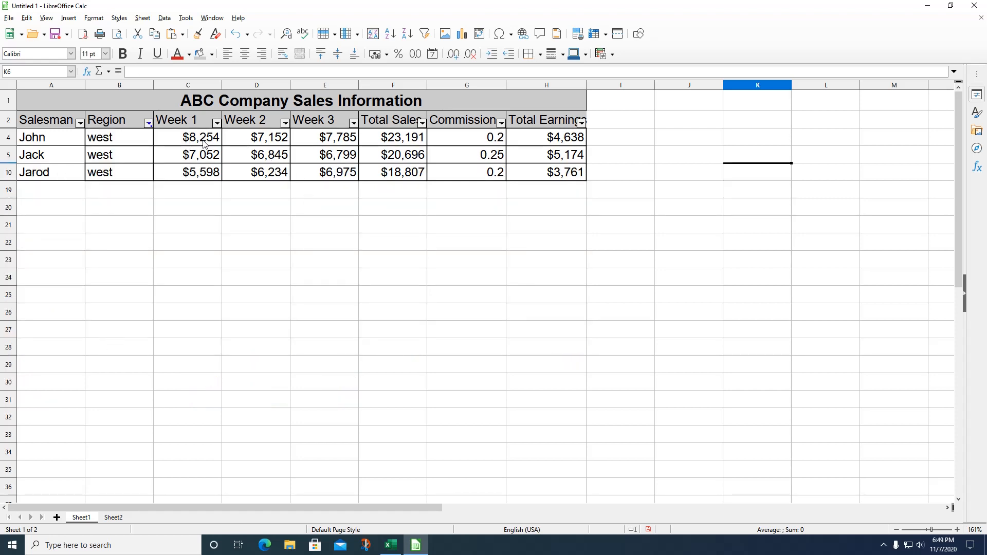
{"action": "left_click", "coordinate": [149, 123]}
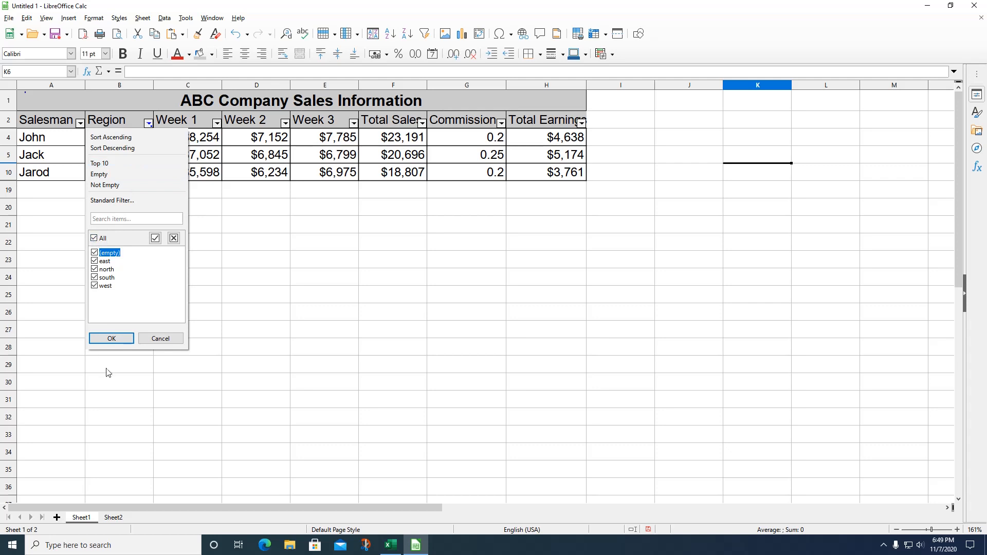
{"action": "left_click", "coordinate": [111, 340]}
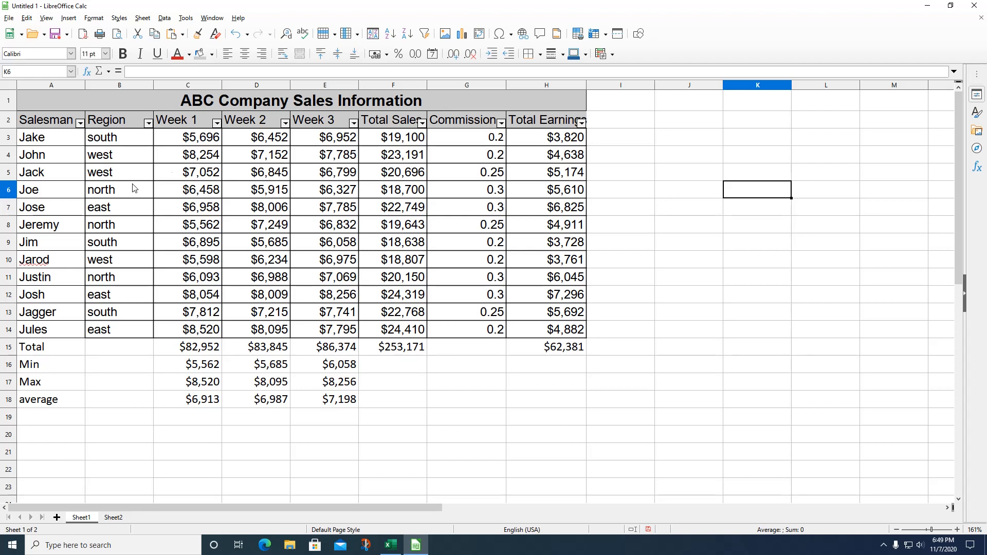
Step: Apply a standard filter to the Week 1 column with the condition Largest % and the value 10
{"action": "left_click", "coordinate": [217, 124]}
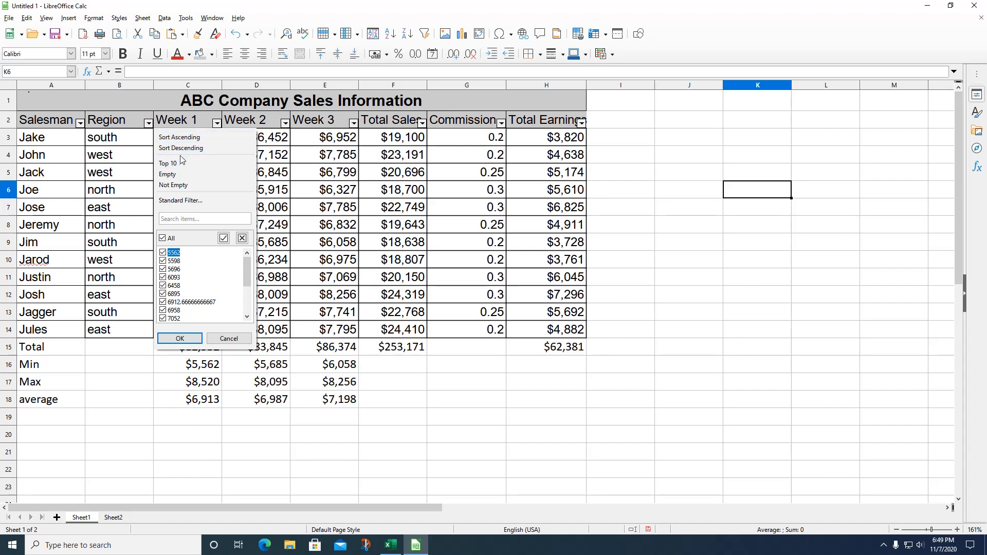
{"action": "left_click", "coordinate": [185, 201]}
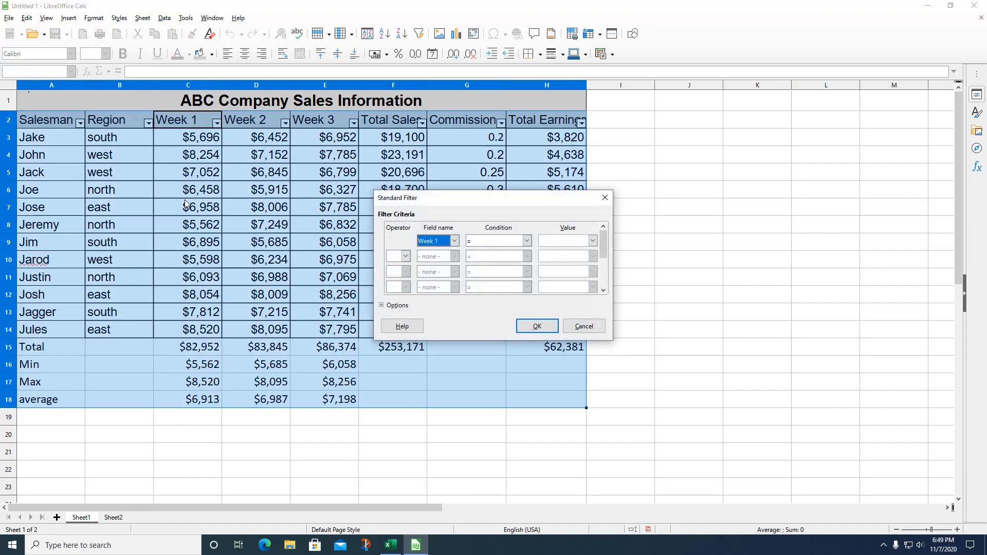
{"action": "left_click", "coordinate": [526, 242]}
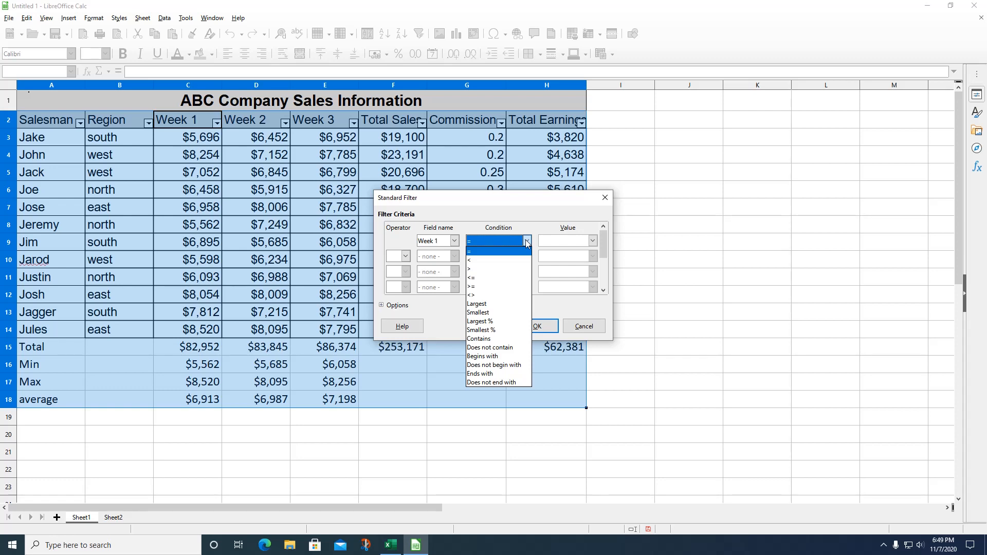
{"action": "left_click", "coordinate": [486, 322]}
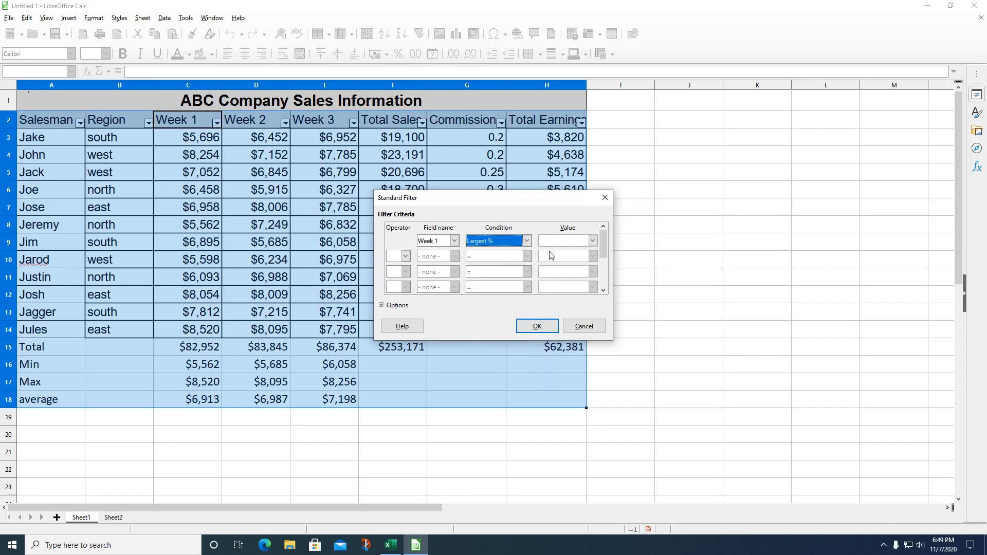
{"action": "left_click", "coordinate": [552, 241]}
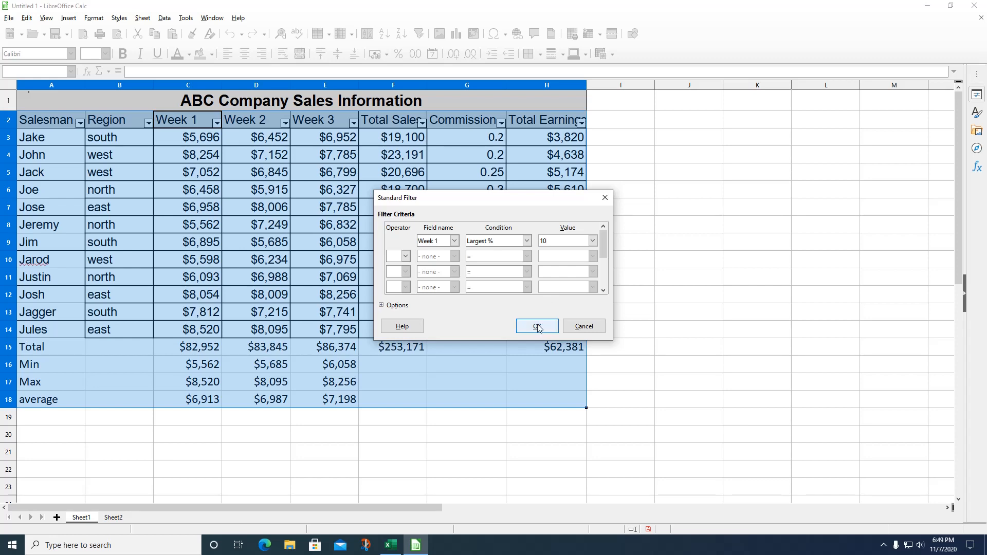
{"action": "left_click", "coordinate": [593, 241]}
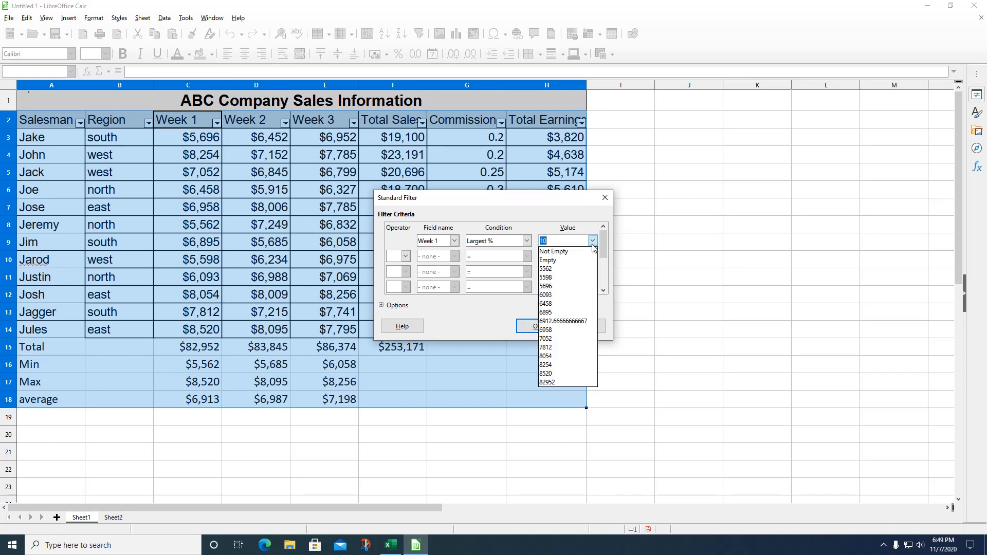
{"action": "left_click", "coordinate": [593, 241]}
{"action": "left_click", "coordinate": [525, 328]}
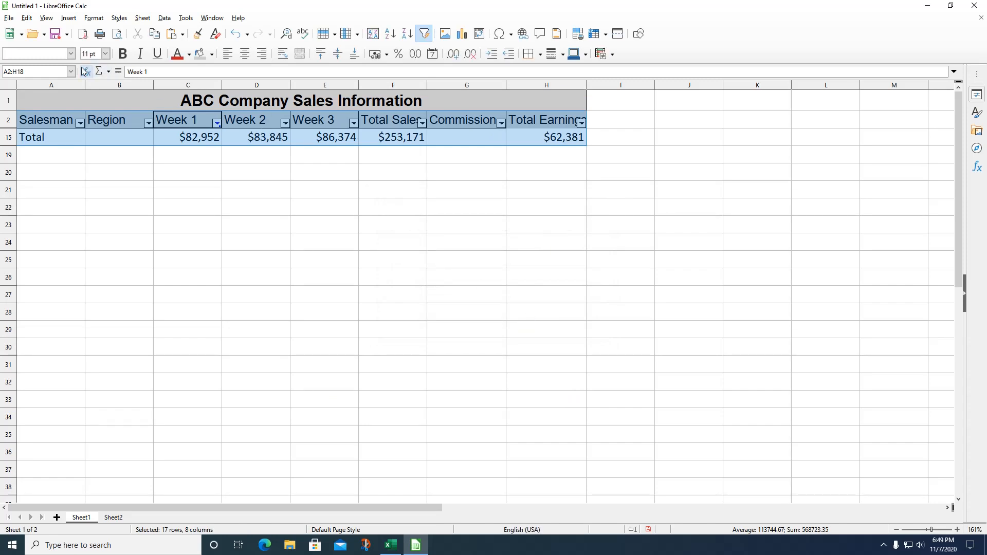
{"action": "left_click", "coordinate": [218, 124]}
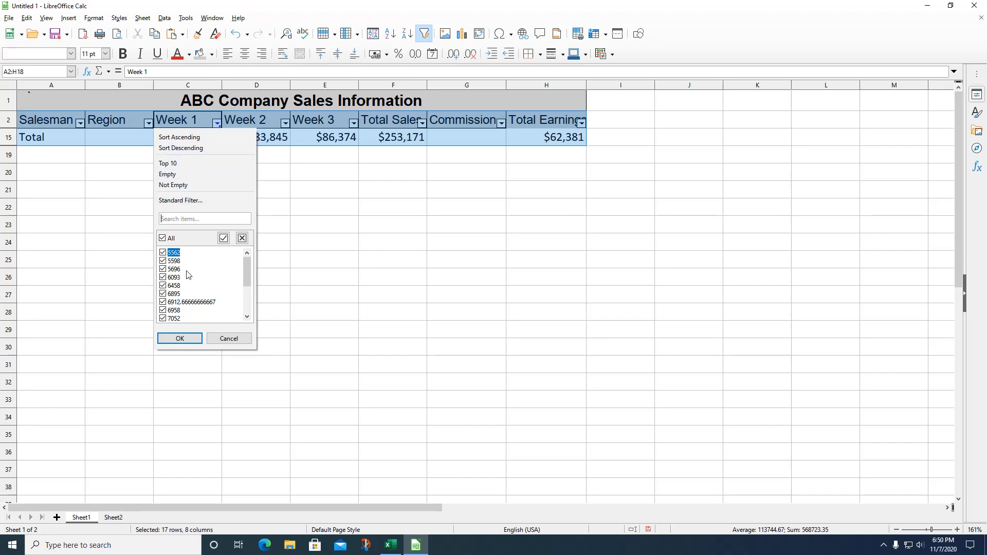
{"action": "left_click", "coordinate": [162, 238]}
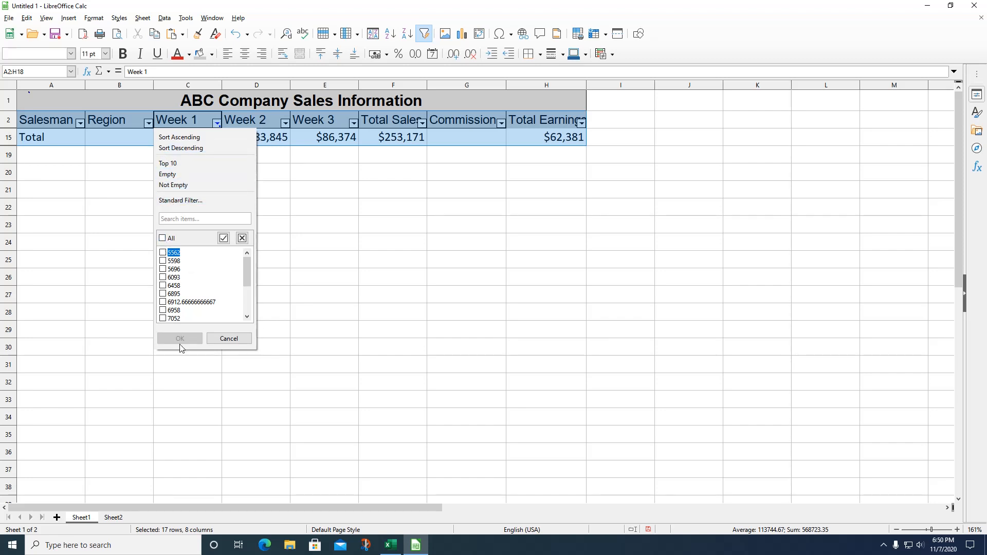
{"action": "left_click", "coordinate": [221, 339]}
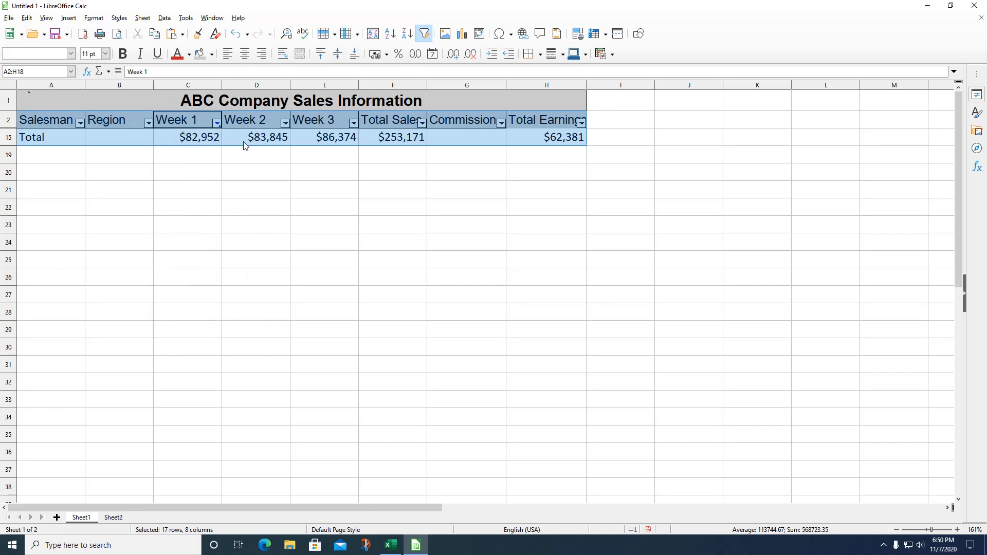
Step: Remove the Week 1 standard filter by setting its criterion's field name to none
{"action": "left_click", "coordinate": [217, 122]}
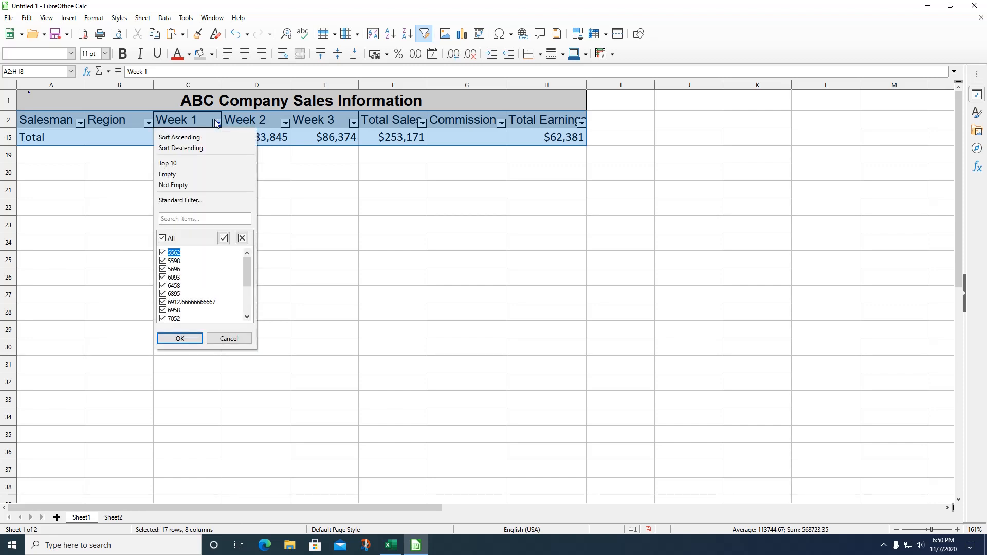
{"action": "left_click", "coordinate": [205, 201]}
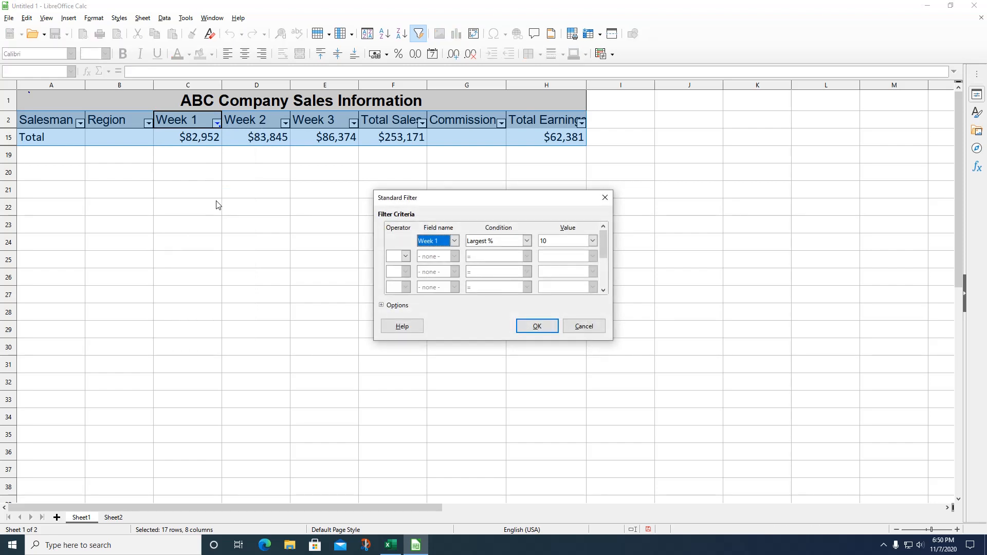
{"action": "left_click", "coordinate": [455, 240]}
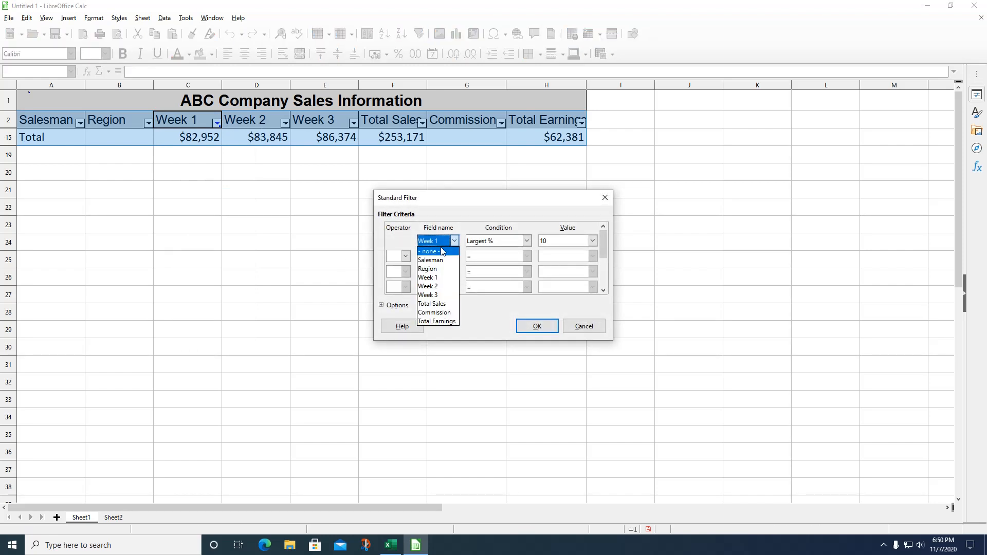
{"action": "left_click", "coordinate": [444, 253]}
{"action": "left_click", "coordinate": [527, 240]}
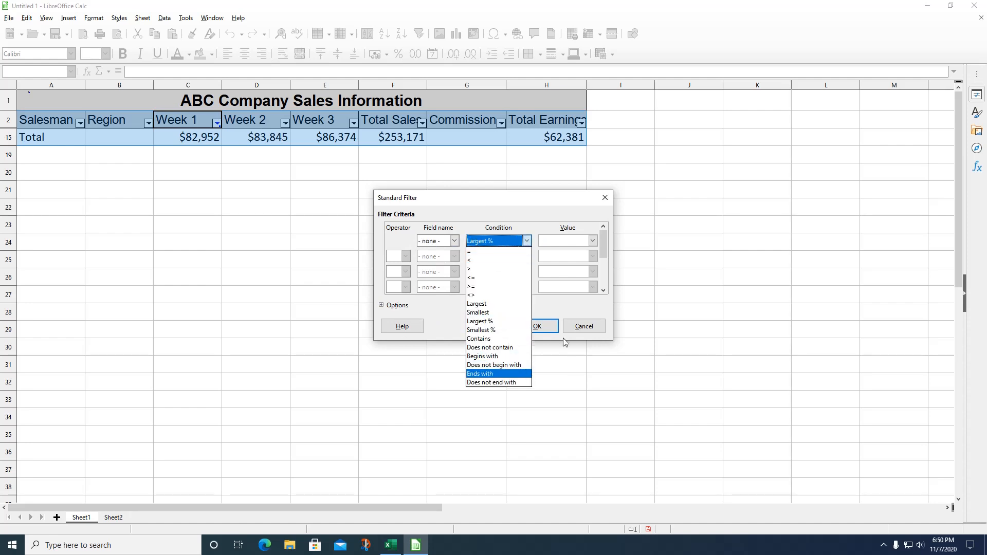
{"action": "left_click", "coordinate": [551, 327]}
{"action": "left_click", "coordinate": [537, 326]}
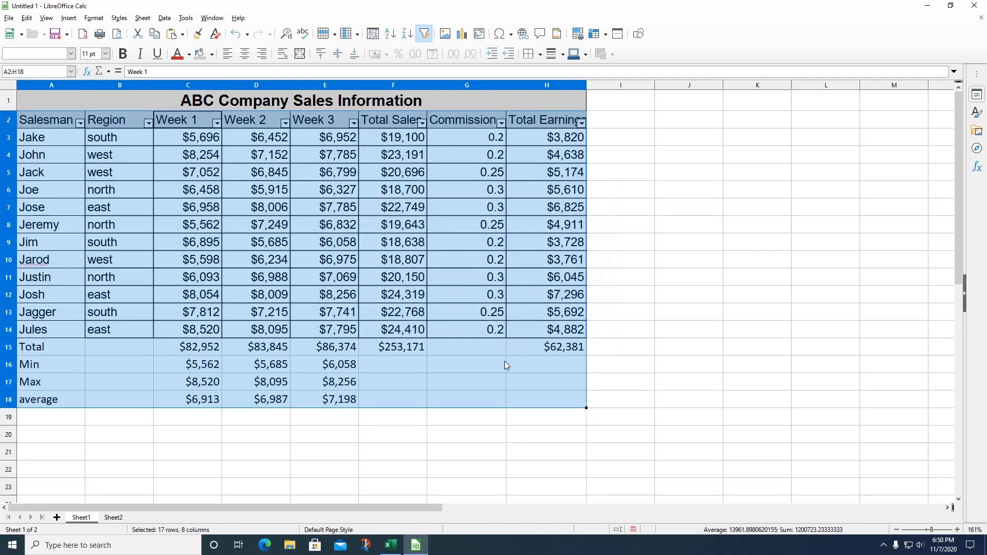
Step: Sort the sales table A2:H14 by Salesman in ascending order
{"action": "left_click", "coordinate": [804, 343]}
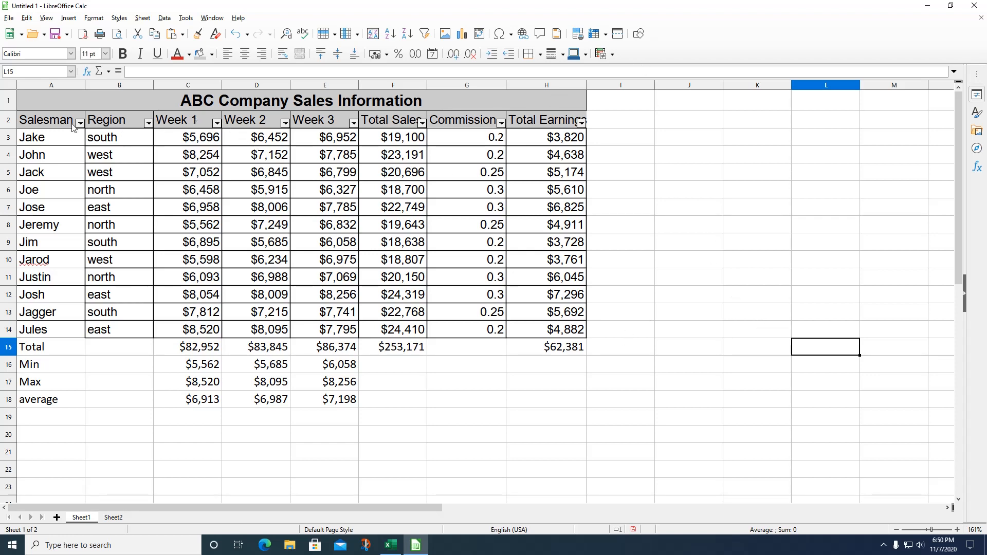
{"action": "left_click_drag", "start_coordinate": [56, 124], "coordinate": [549, 331]}
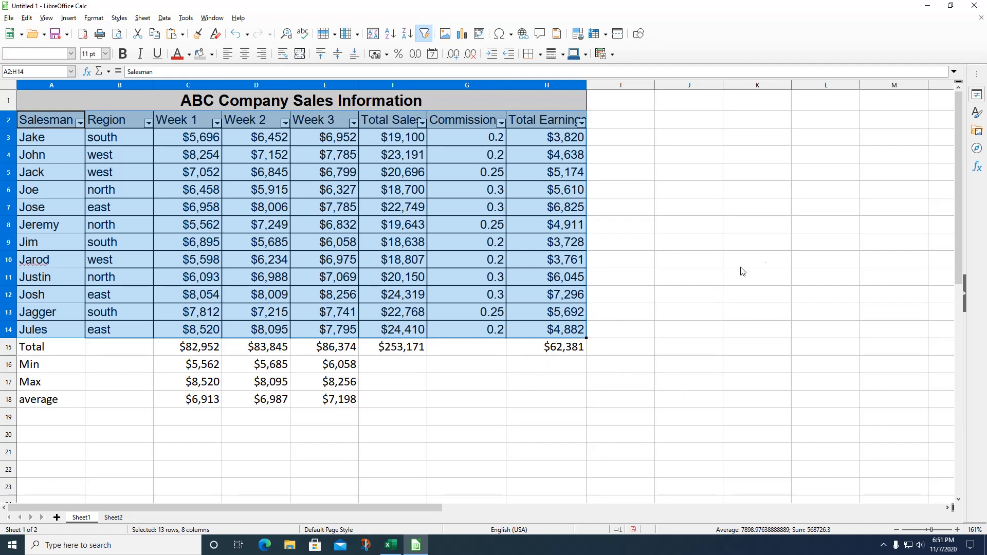
{"action": "left_click", "coordinate": [661, 242]}
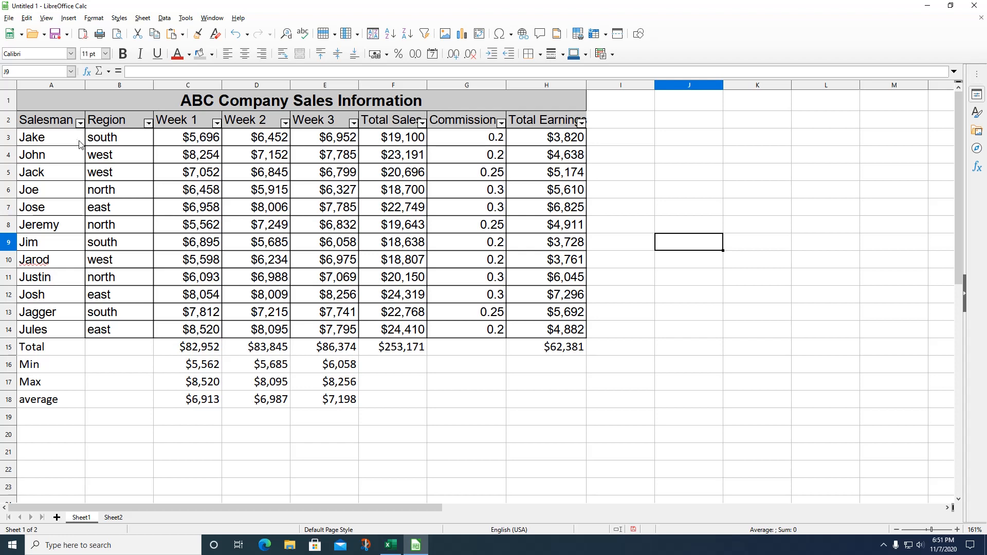
{"action": "left_click_drag", "start_coordinate": [44, 125], "coordinate": [554, 334]}
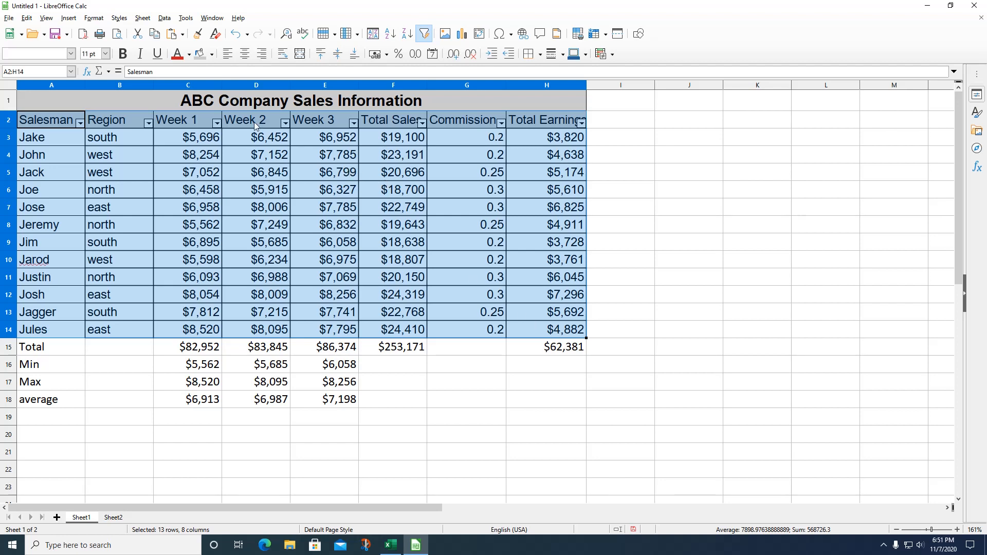
{"action": "left_click", "coordinate": [164, 18]}
{"action": "left_click", "coordinate": [177, 29]}
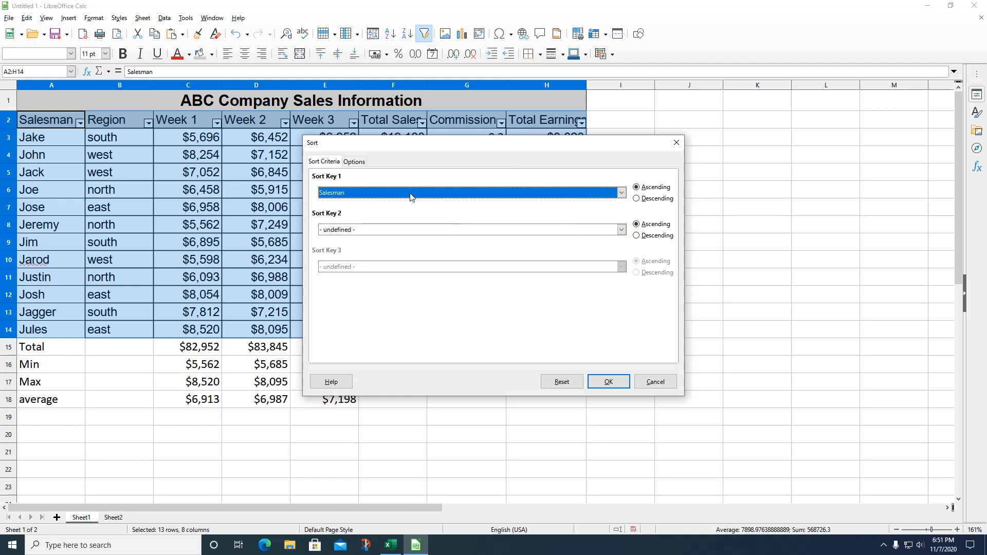
{"action": "left_click", "coordinate": [389, 232]}
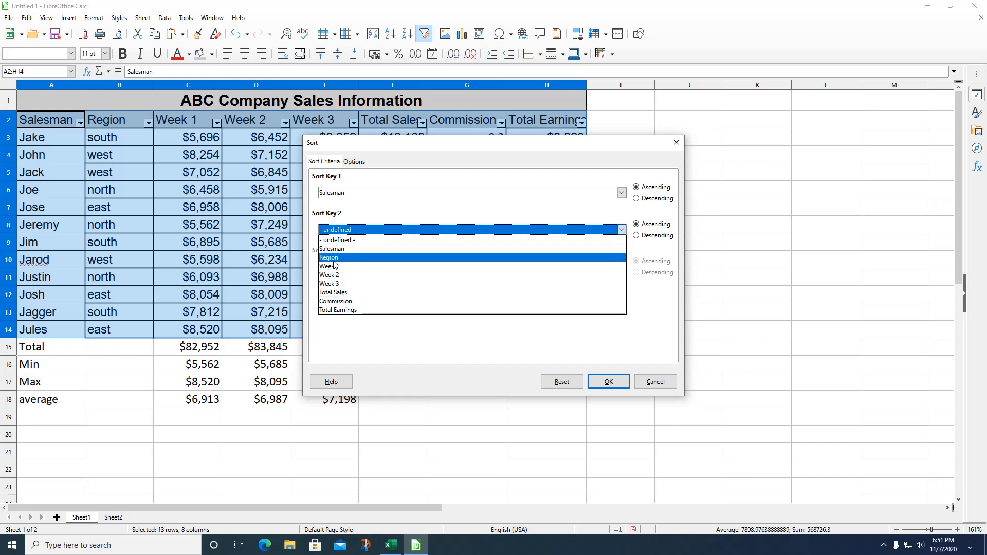
{"action": "left_click", "coordinate": [667, 301]}
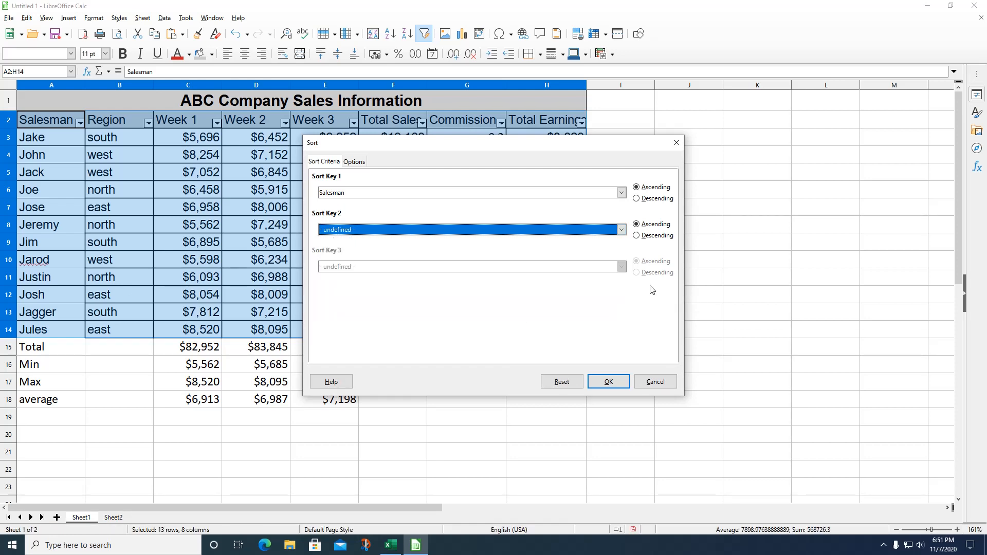
{"action": "left_click", "coordinate": [606, 383]}
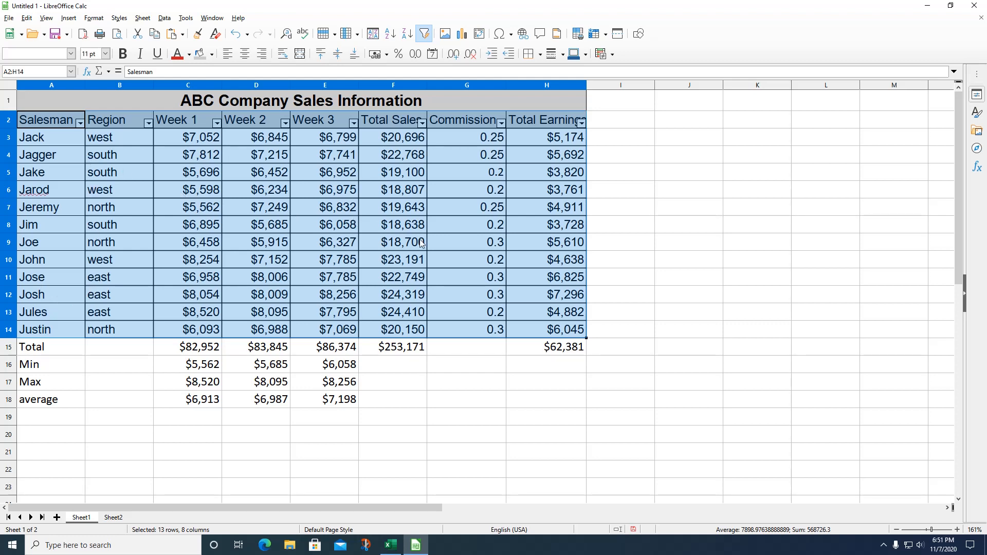
{"action": "left_click", "coordinate": [776, 326]}
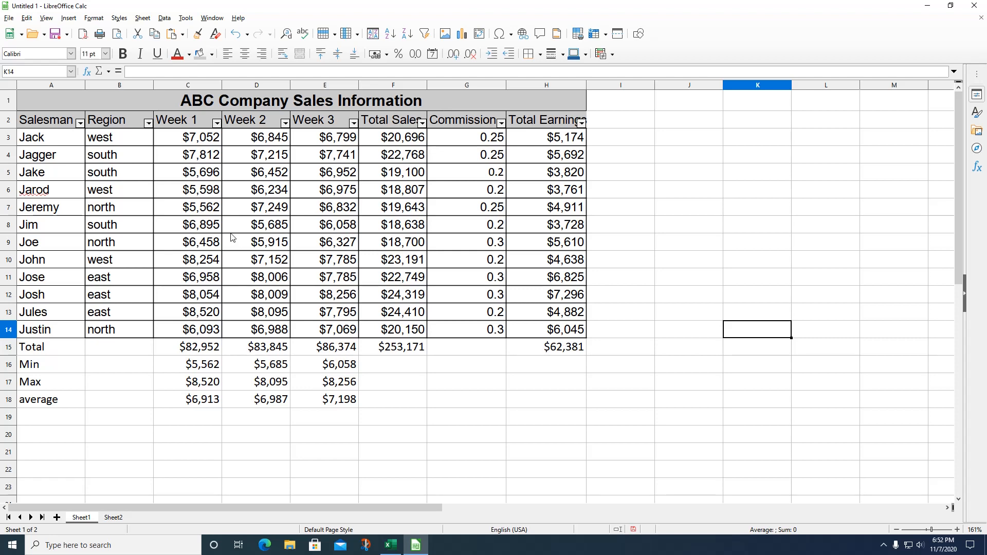
{"action": "left_click", "coordinate": [244, 20]}
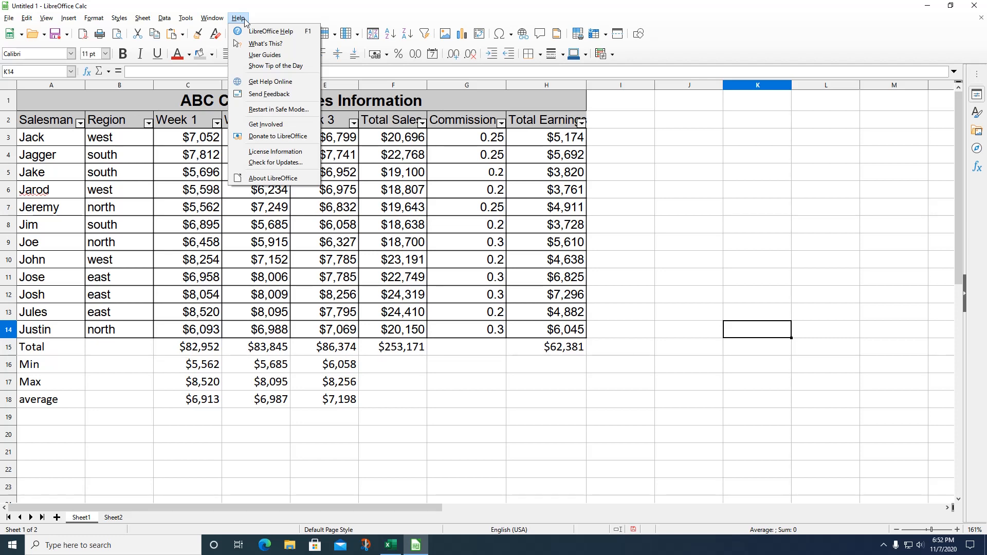
{"action": "left_click", "coordinate": [637, 162]}
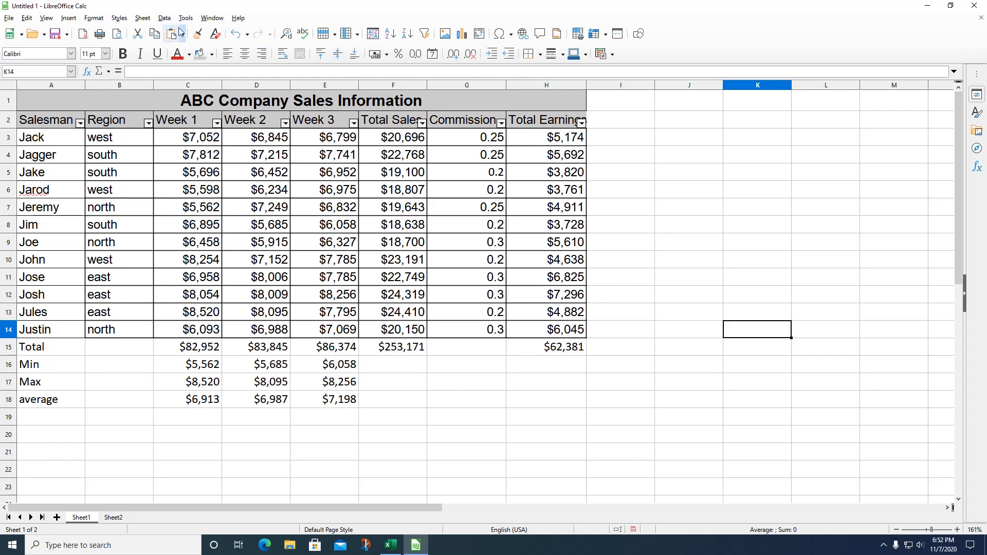
{"action": "left_click", "coordinate": [167, 18]}
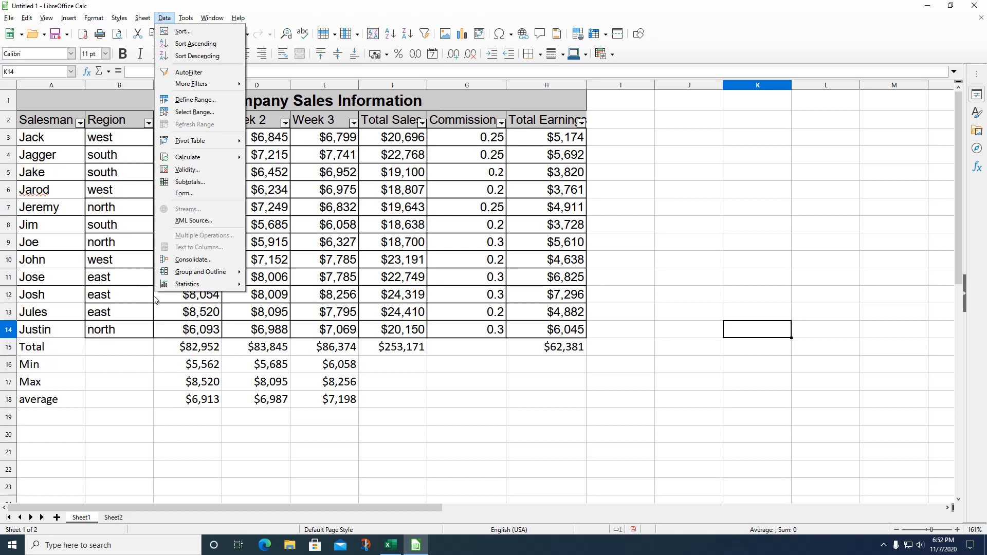
Step: Switch to Microsoft Edge and search the web for "libre calc sparklines"
{"action": "mouse_move", "coordinate": [174, 286]}
{"action": "left_click", "coordinate": [264, 545]}
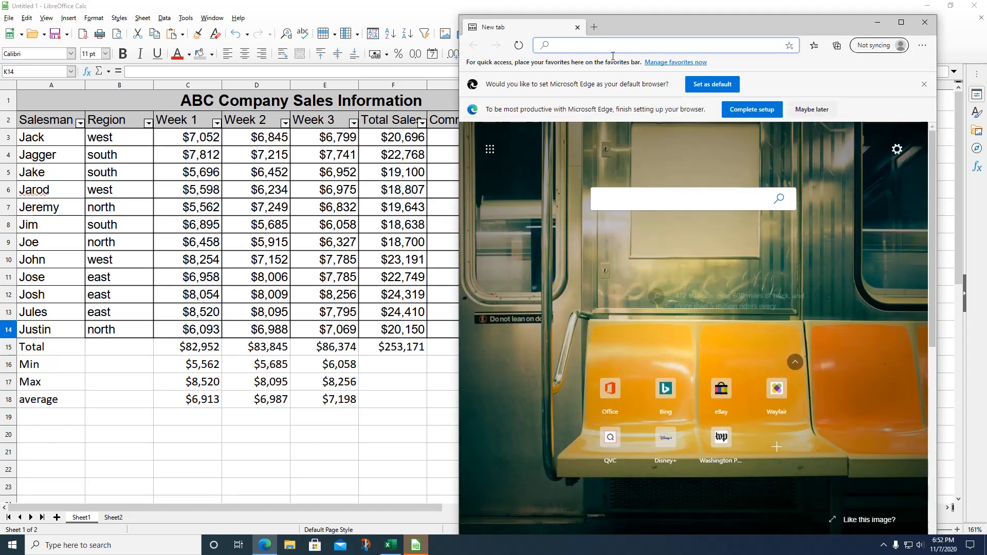
{"action": "type", "text": "libre office"}
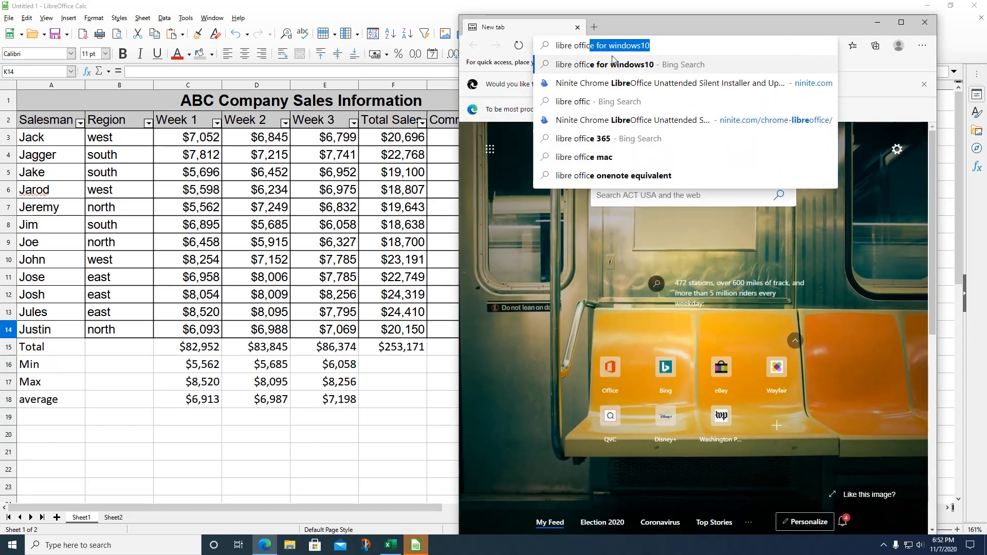
{"action": "key", "text": "BackSpace"}
{"action": "key", "text": "BackSpace"}
{"action": "key", "text": "BackSpace"}
{"action": "key", "text": "BackSpace"}
{"action": "key", "text": "BackSpace"}
{"action": "key", "text": "BackSpace"}
{"action": "key", "text": "BackSpace"}
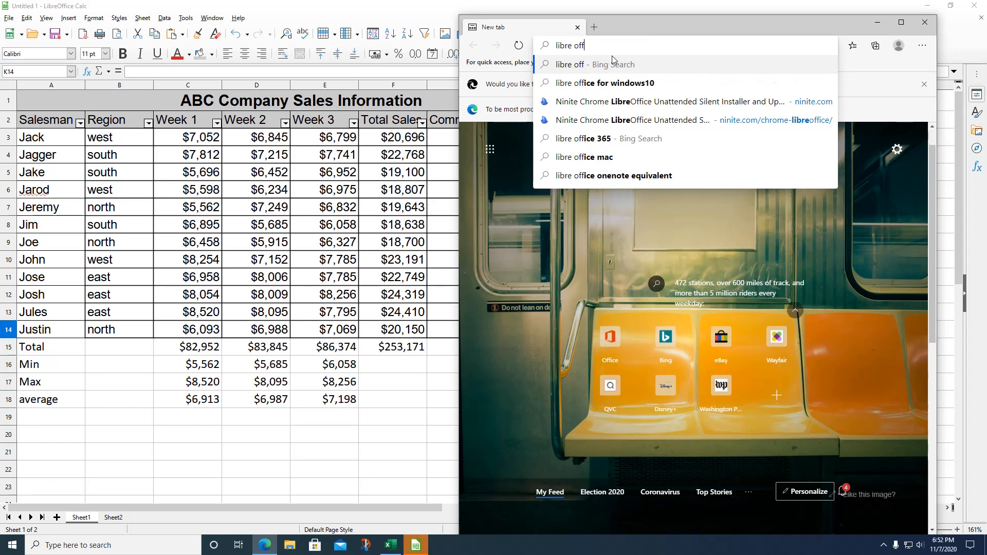
{"action": "type", "text": "calc spa"}
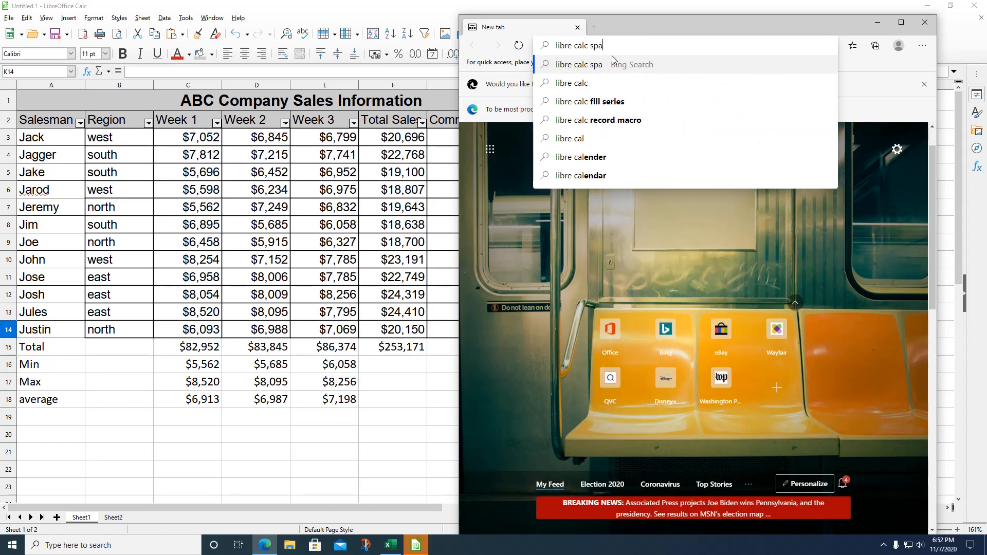
{"action": "type", "text": "rklines"}
{"action": "key", "text": "Return"}
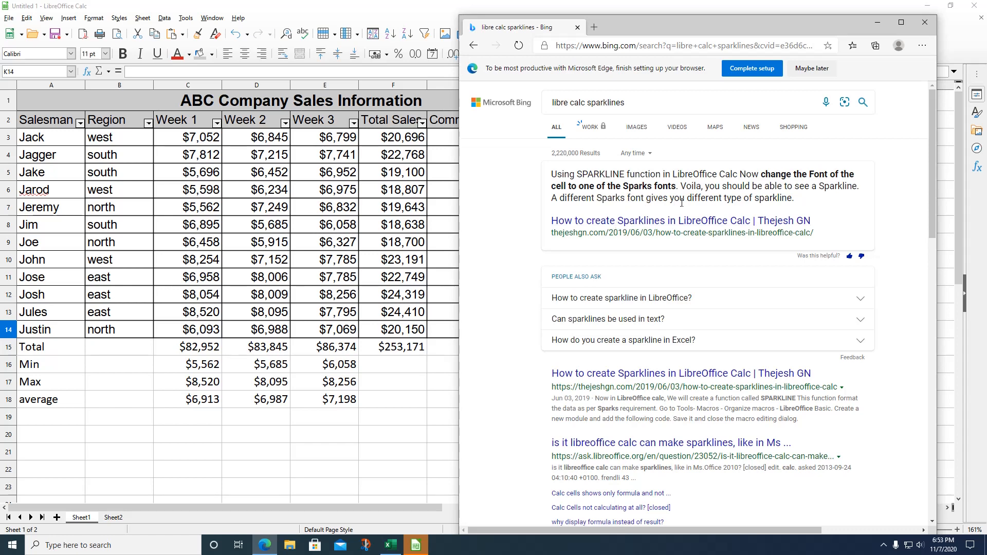
Step: Return to LibreOffice Calc and look through the fonts available for cell I3 for a Sparks font
{"action": "left_click", "coordinate": [420, 407]}
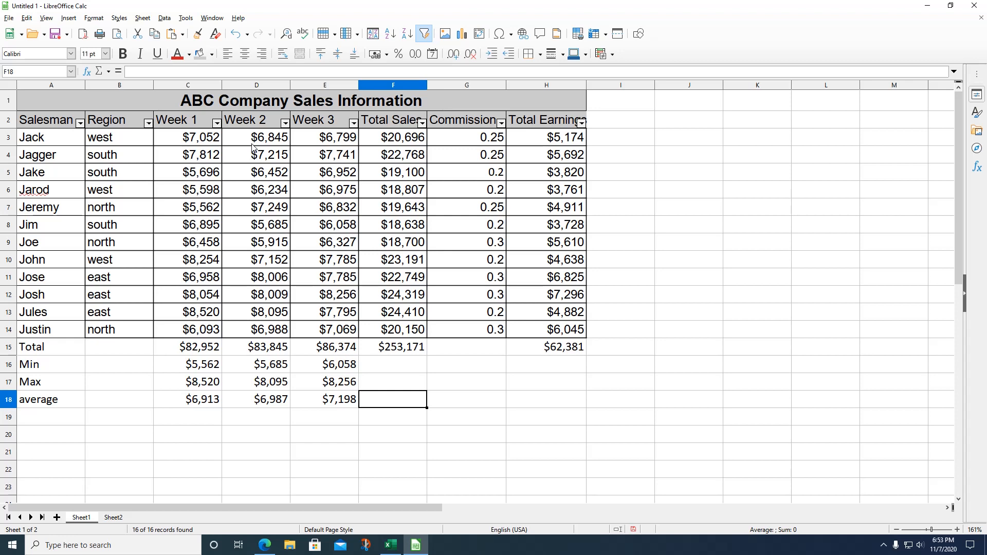
{"action": "left_click", "coordinate": [627, 139]}
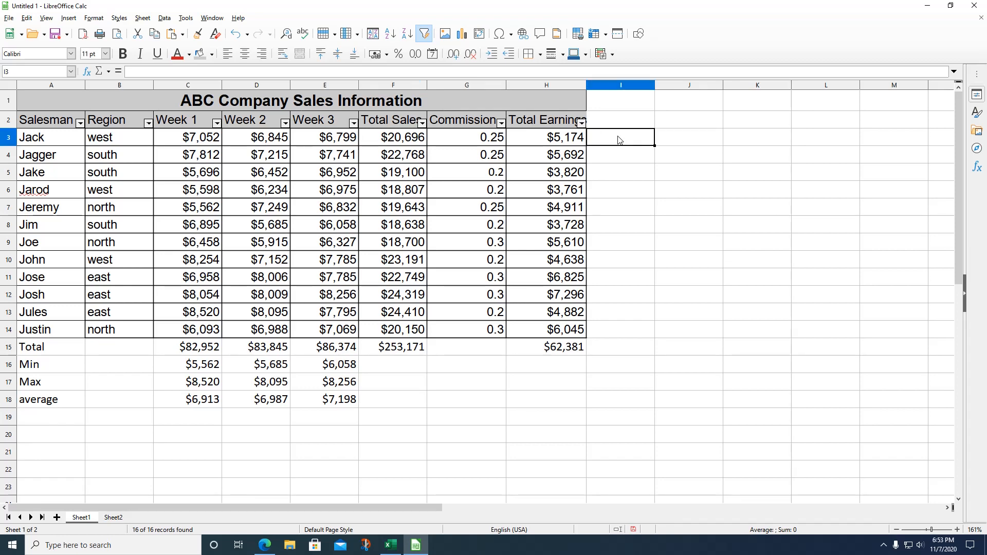
{"action": "left_click", "coordinate": [70, 54]}
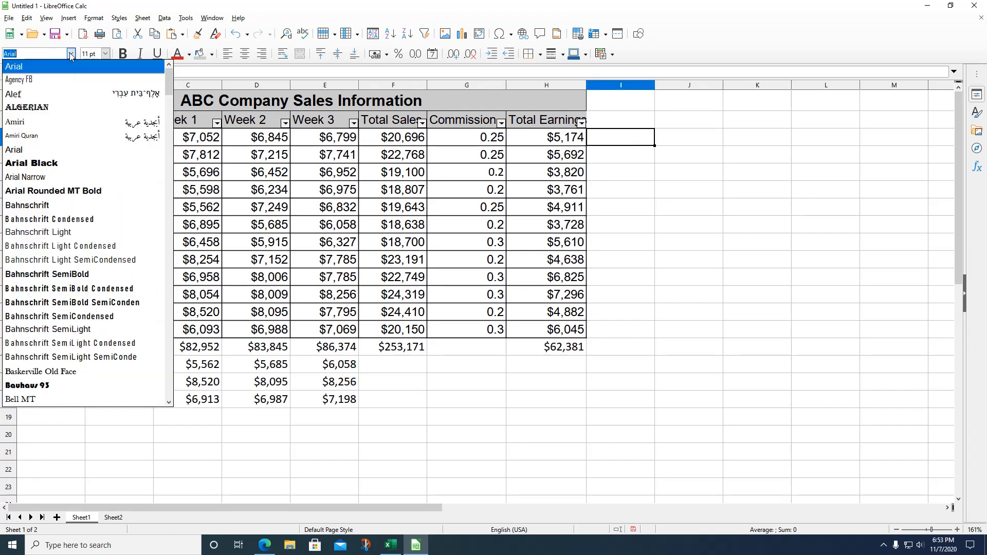
{"action": "left_click_drag", "start_coordinate": [168, 77], "coordinate": [133, 423]}
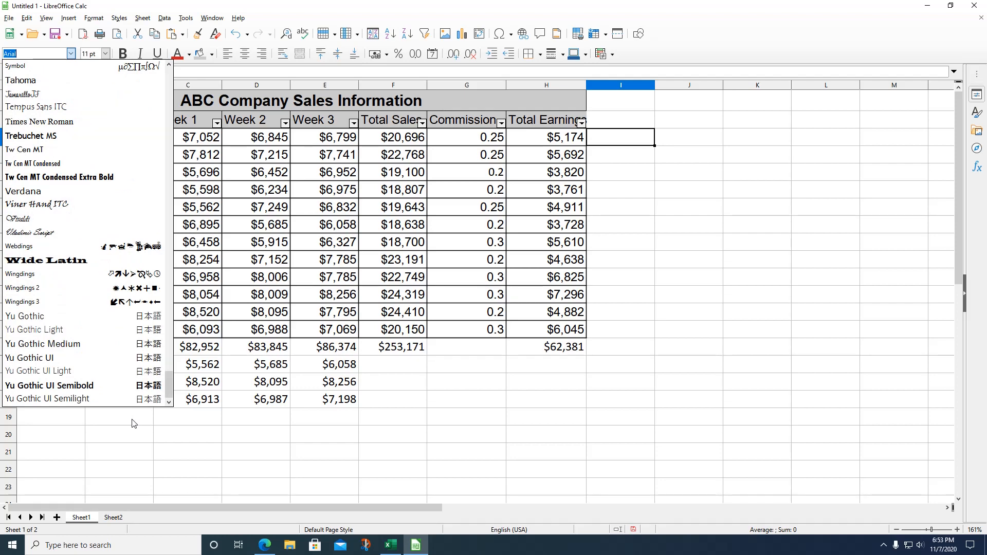
{"action": "left_click", "coordinate": [727, 159]}
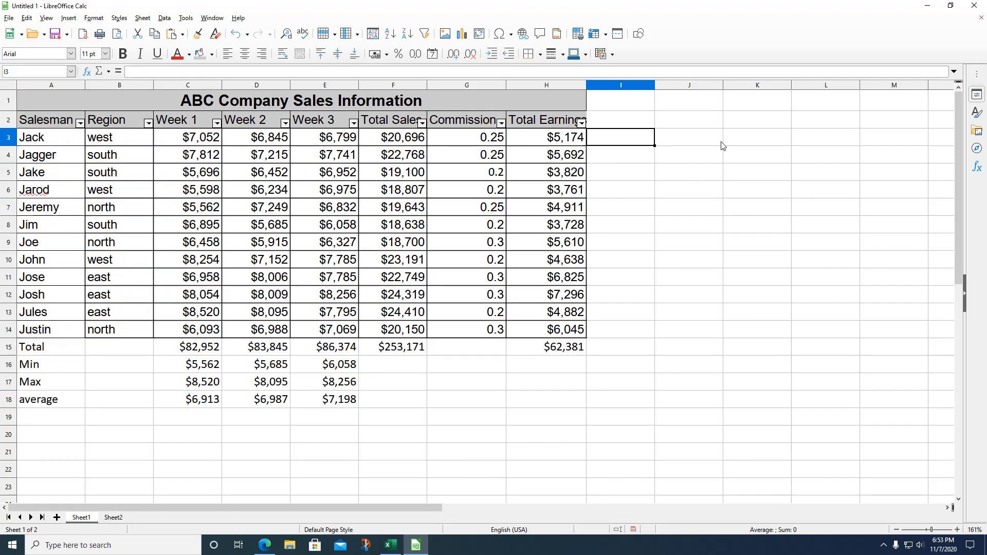